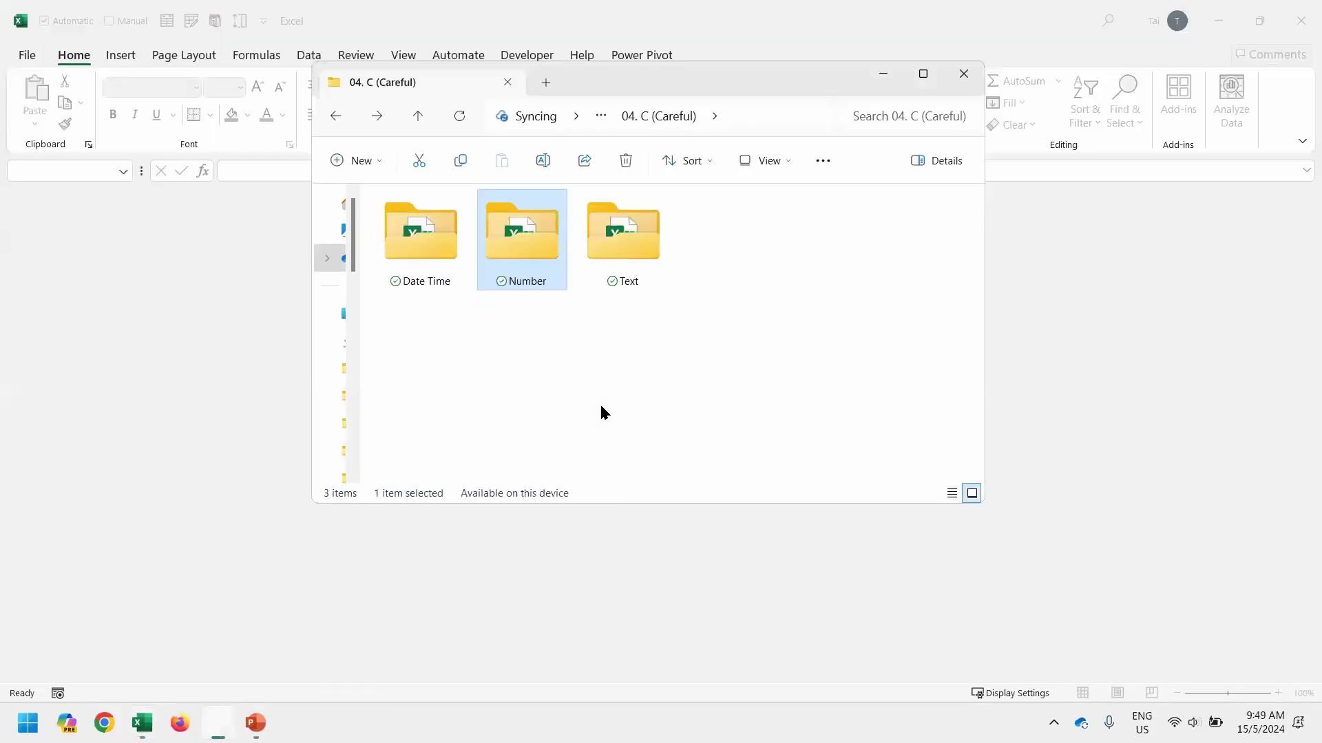
- Open Inaccurate Text.xlsx from the Text folder in File Explorer
key("Right")
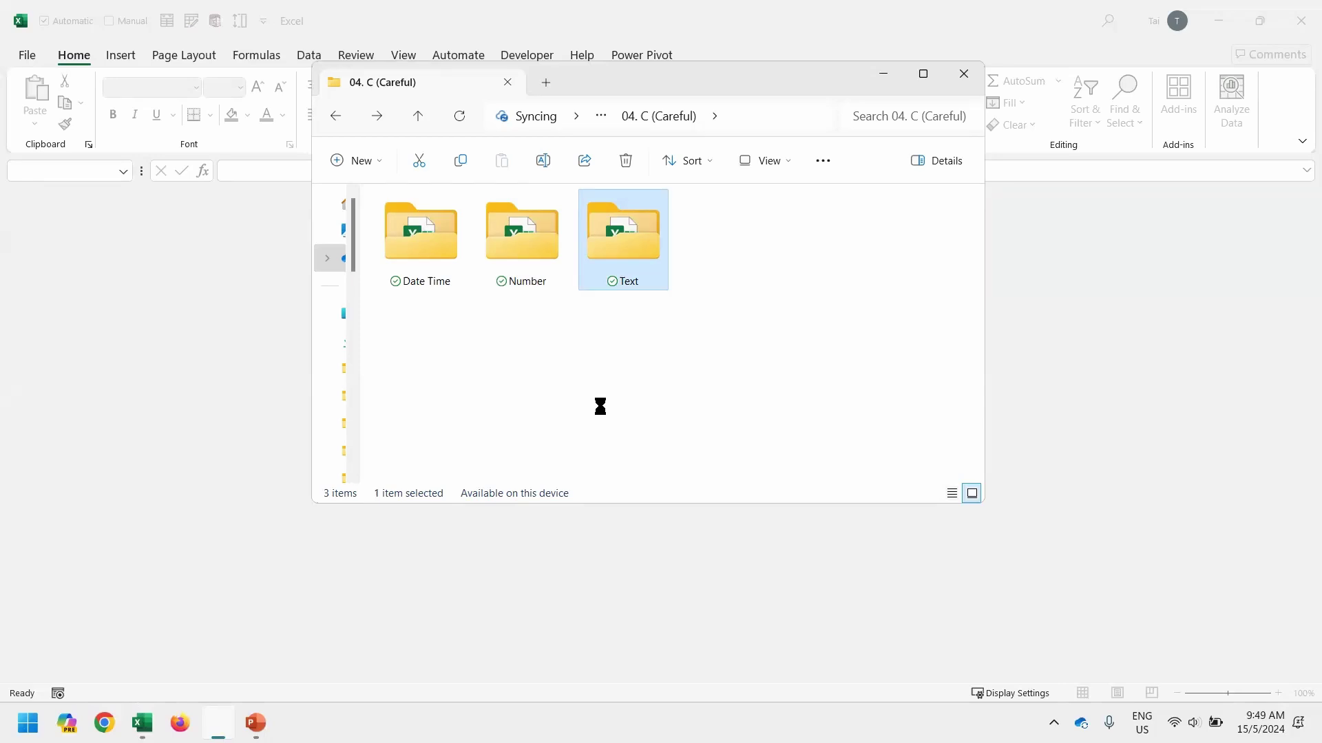
key("Return")
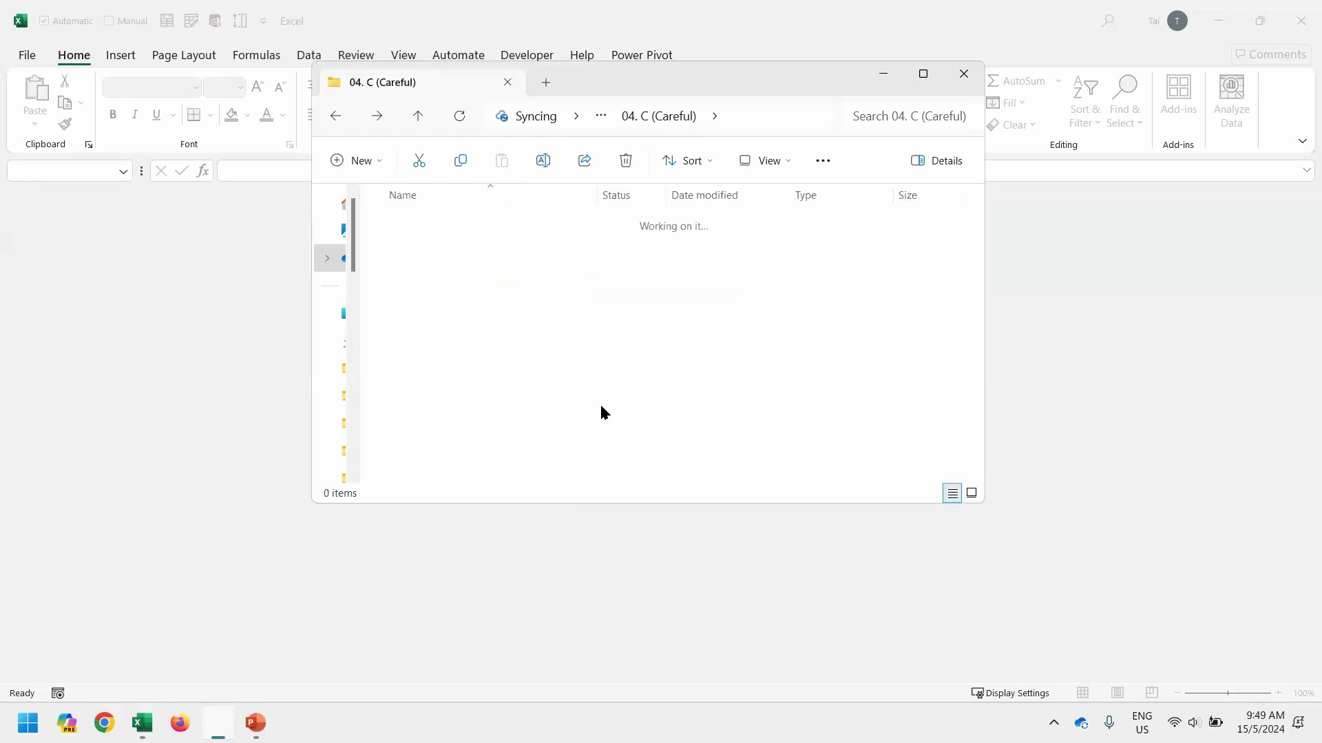
left_click(424, 231)
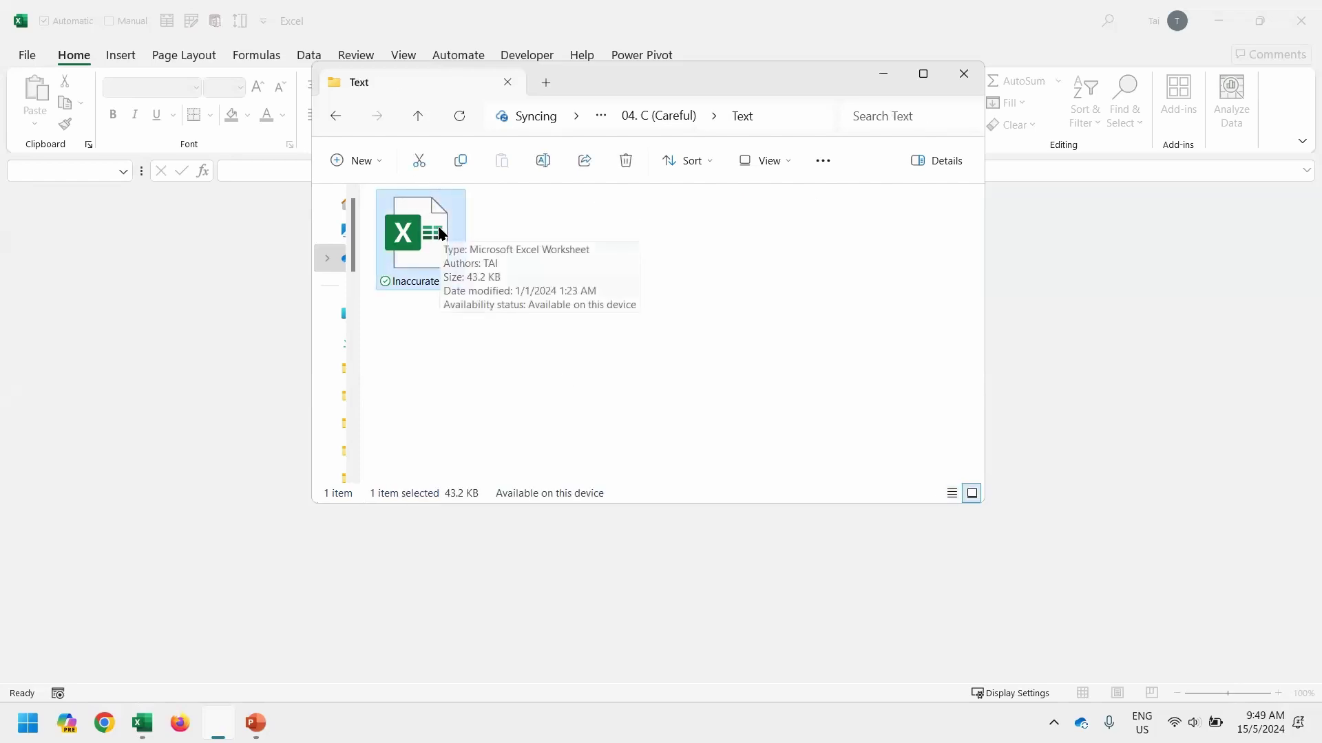
double_click(440, 232)
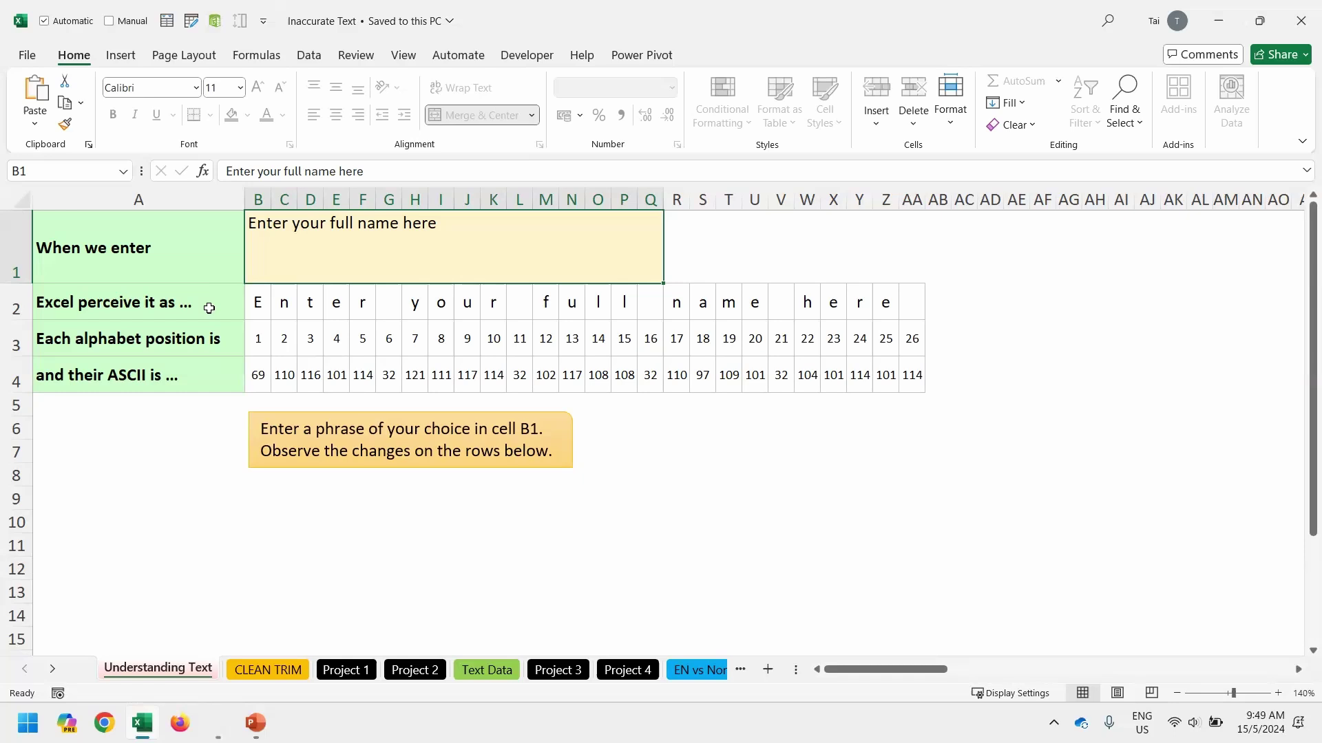
- Enter 'data' in B1, then extend it to 'data DATA' to list each character's ASCII code
type("data")
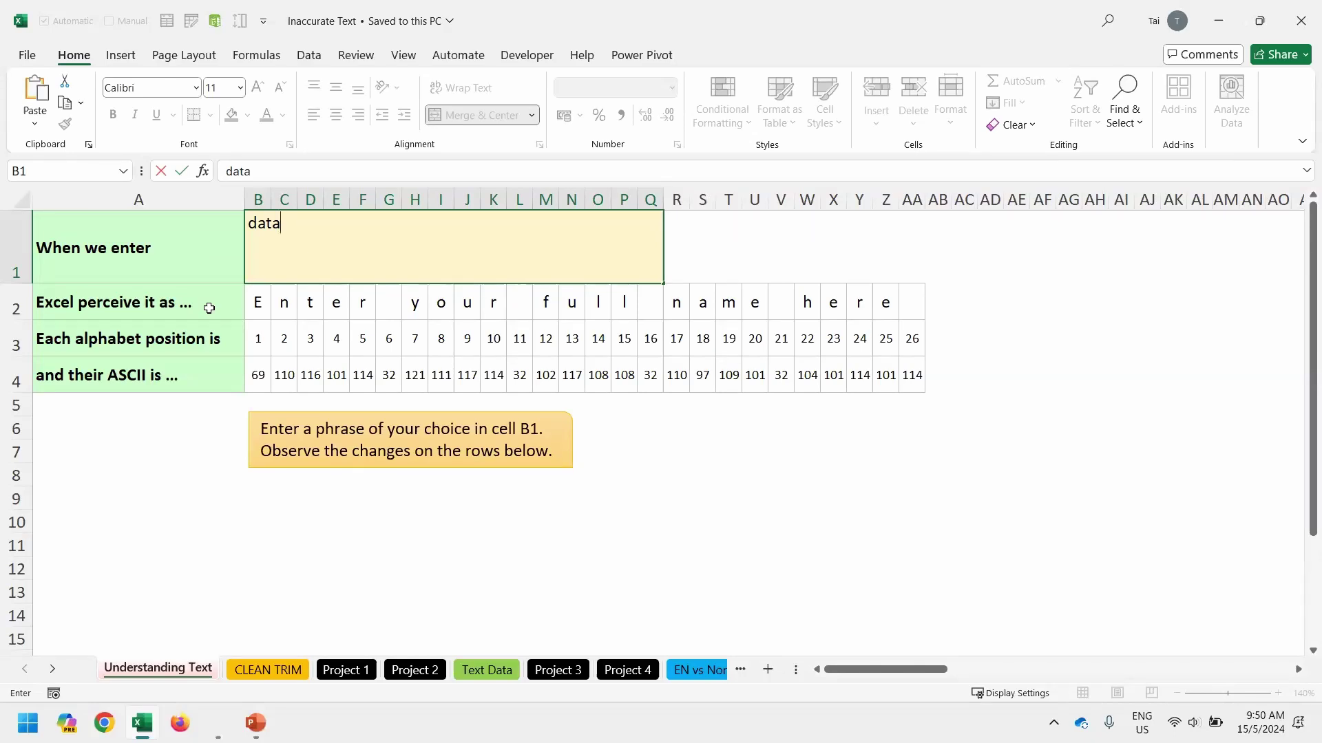
key("ctrl+Return")
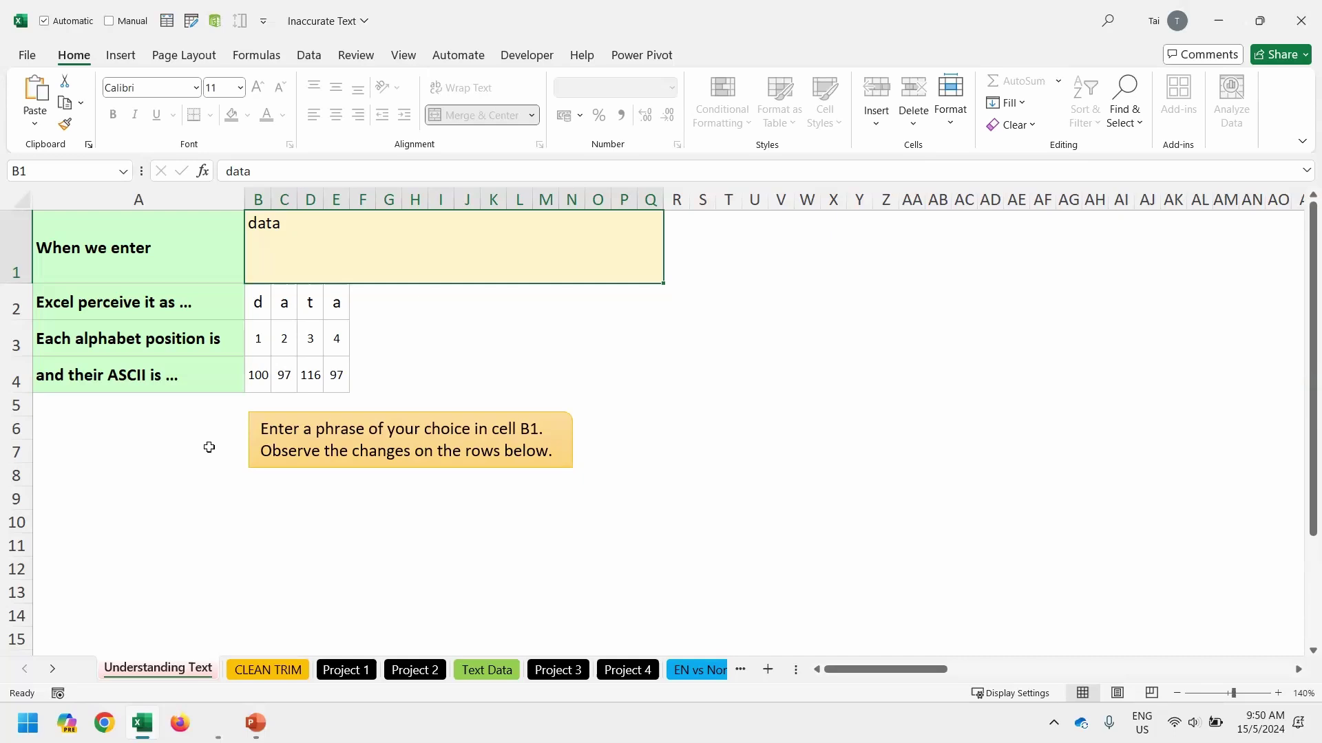
key("F2")
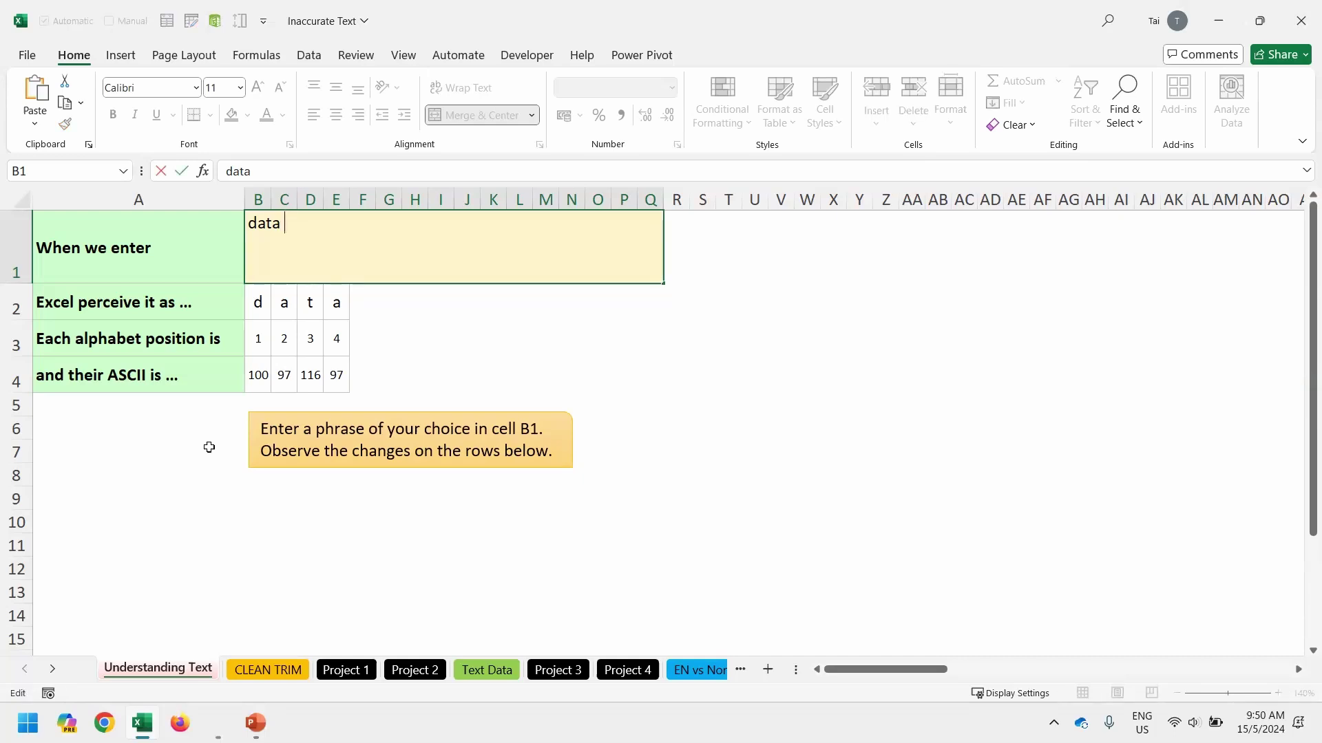
type("DATA")
key("ctrl+Return")
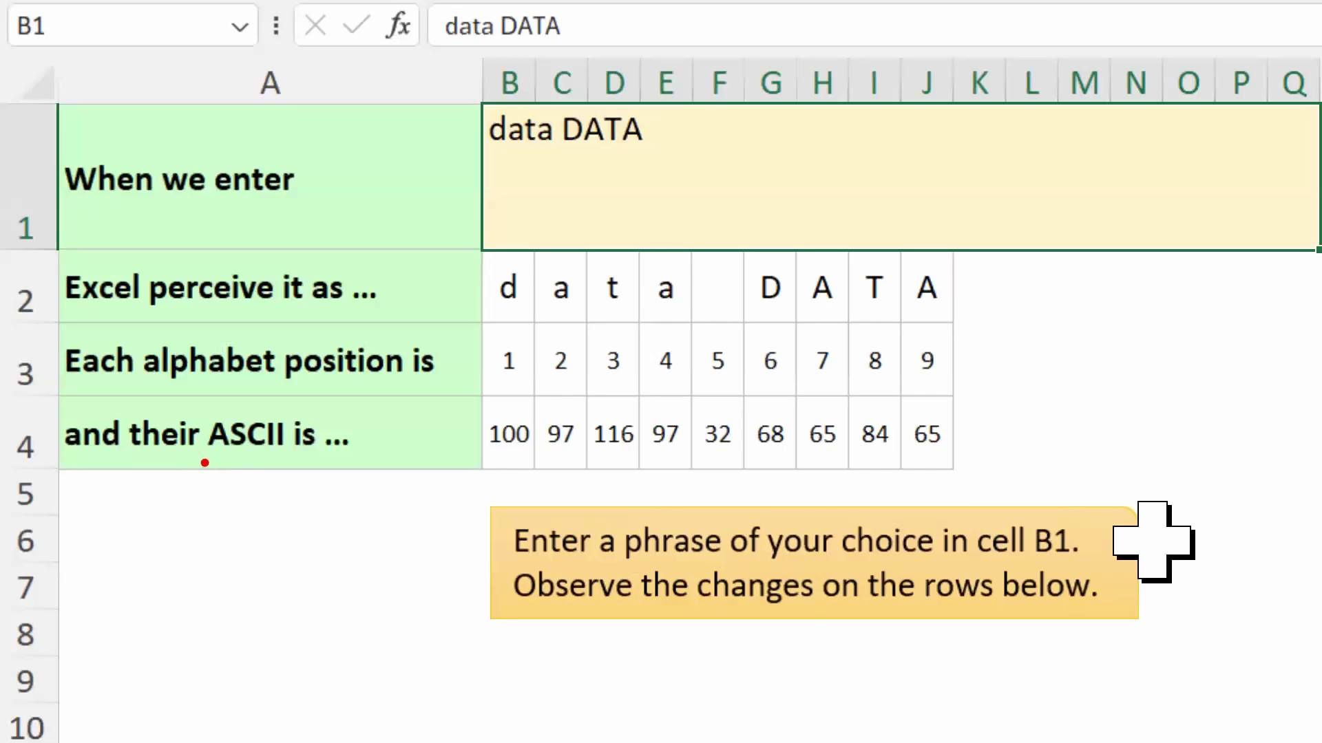
- Underline ASCII in red and box the codes 97 and 65
left_click_drag(204, 463, 275, 456)
left_click_drag(531, 393, 592, 475)
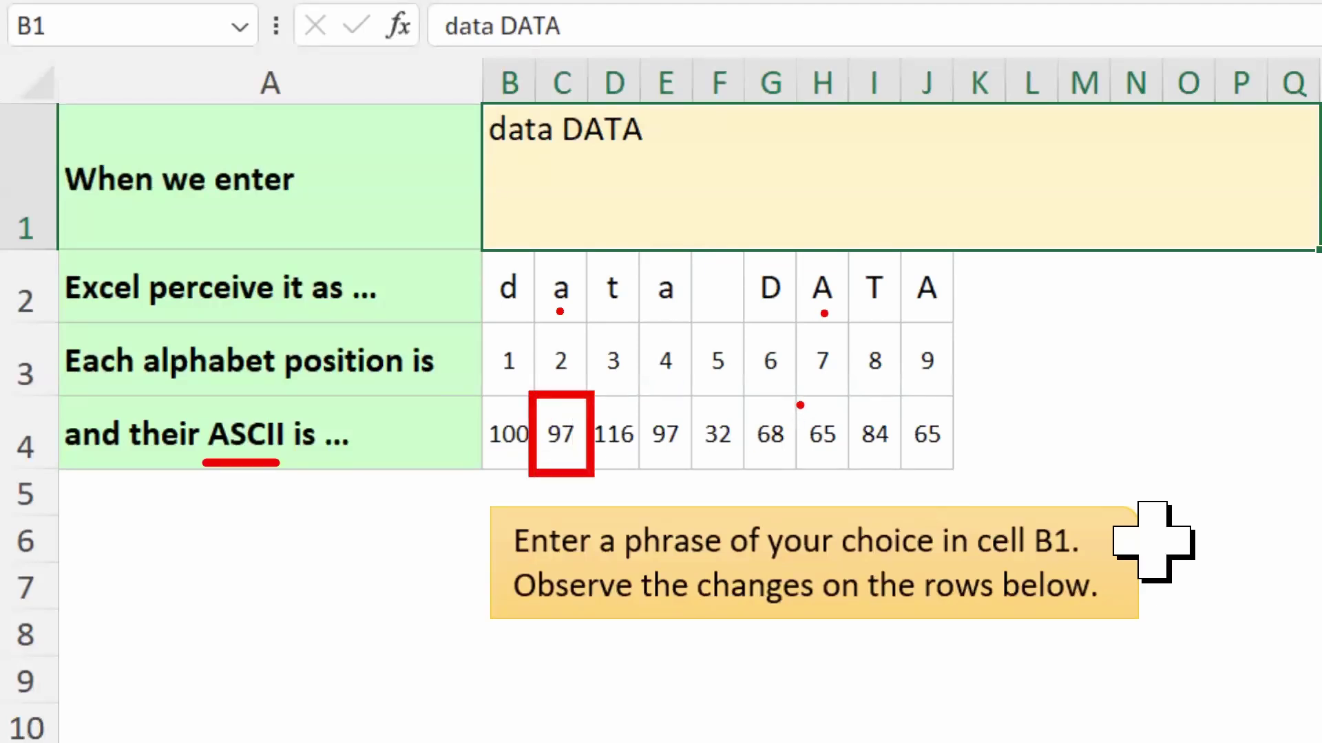
left_click_drag(797, 398, 853, 467)
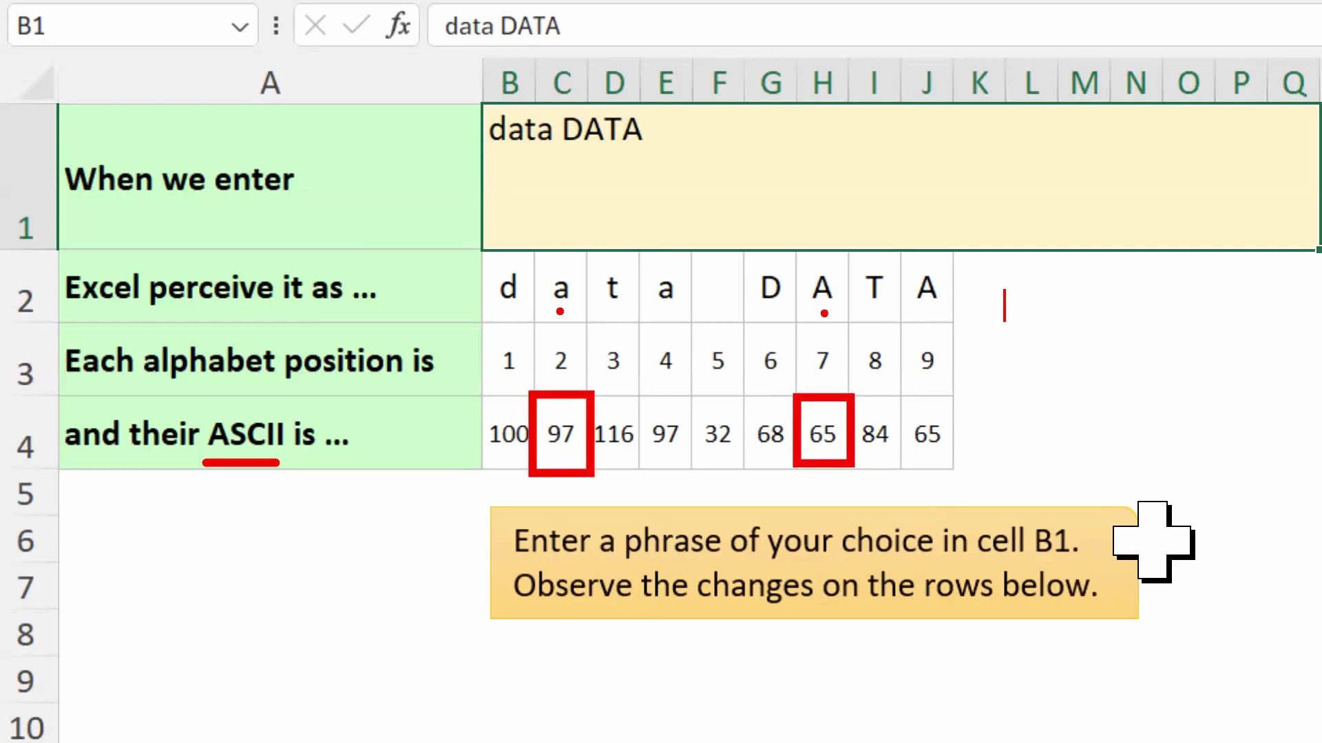
- Write the red note 'case sensitive' beside the marked codes
type("case sn")
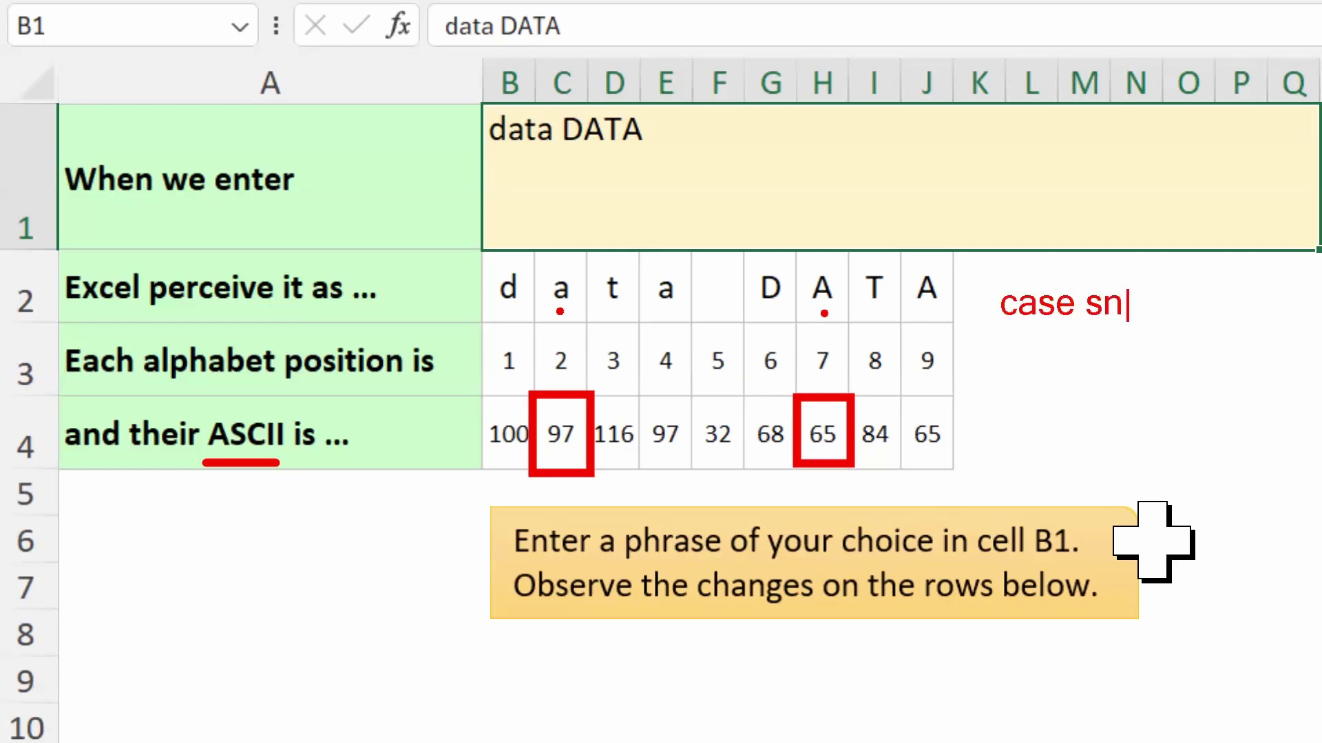
key("BackSpace")
key("BackSpace")
type("sensi")
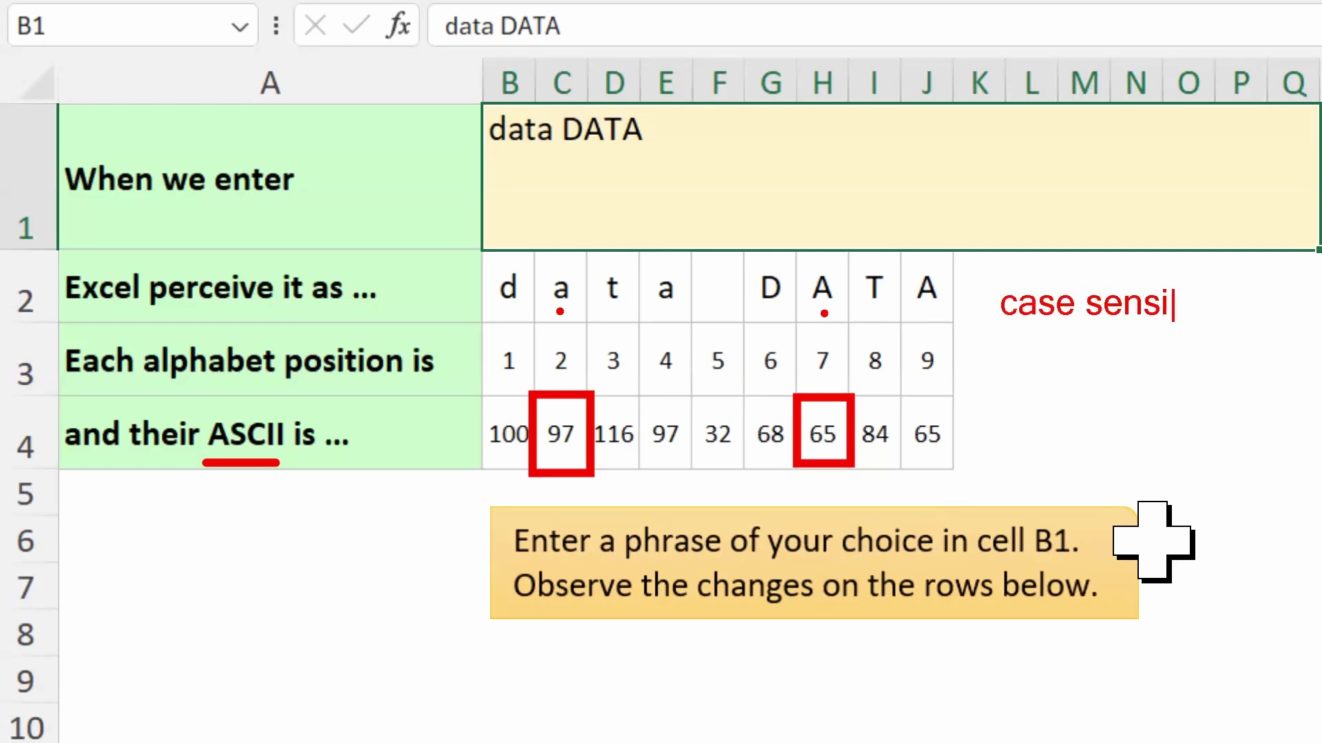
type("tive")
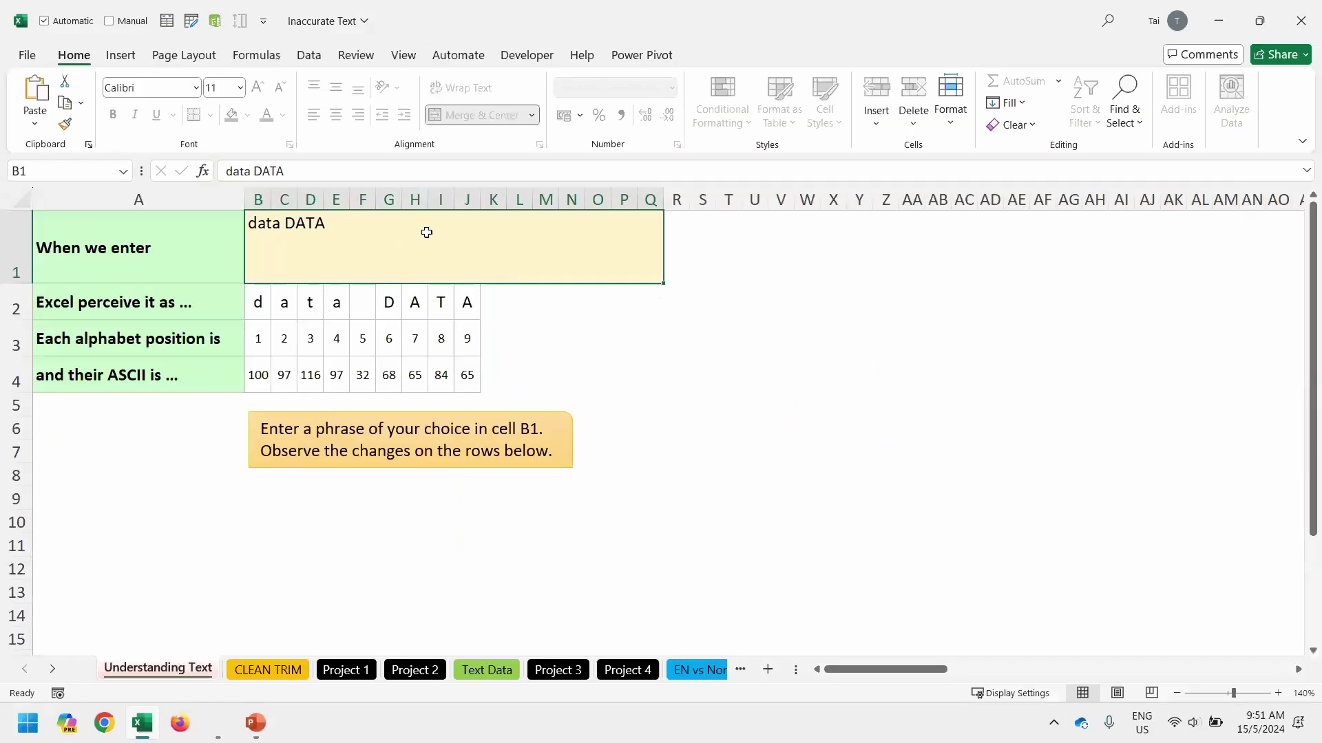
- Append a trailing space to 'data DATA' in B1 and box the new ASCII 32 character
double_click(847, 149)
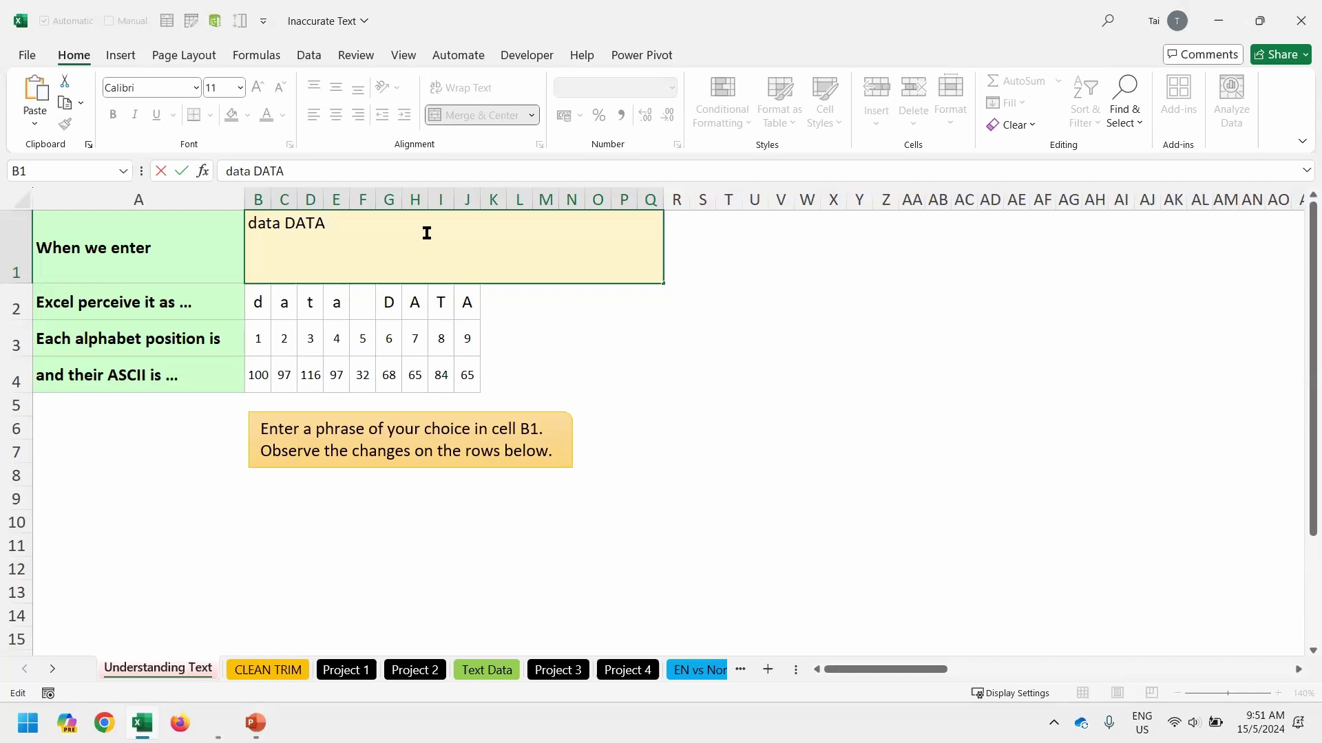
key("ctrl+Return")
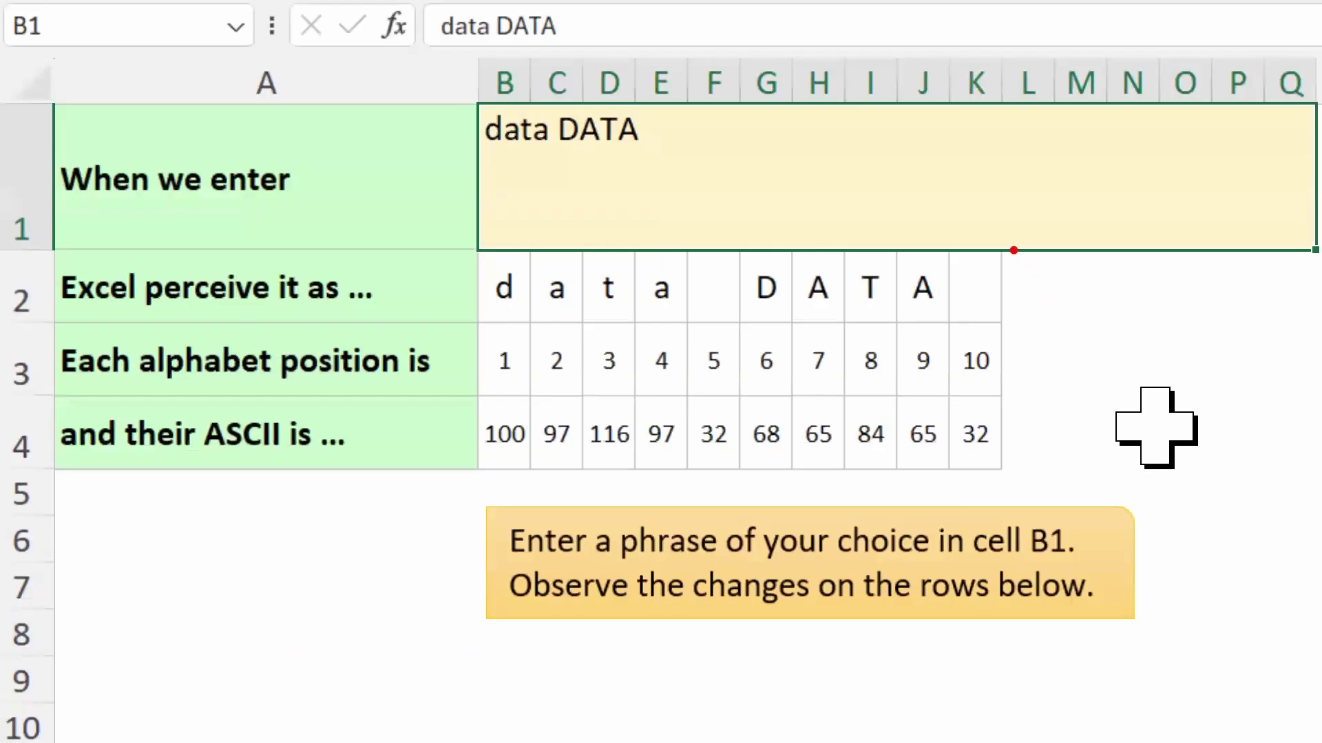
left_click_drag(1017, 248, 938, 487)
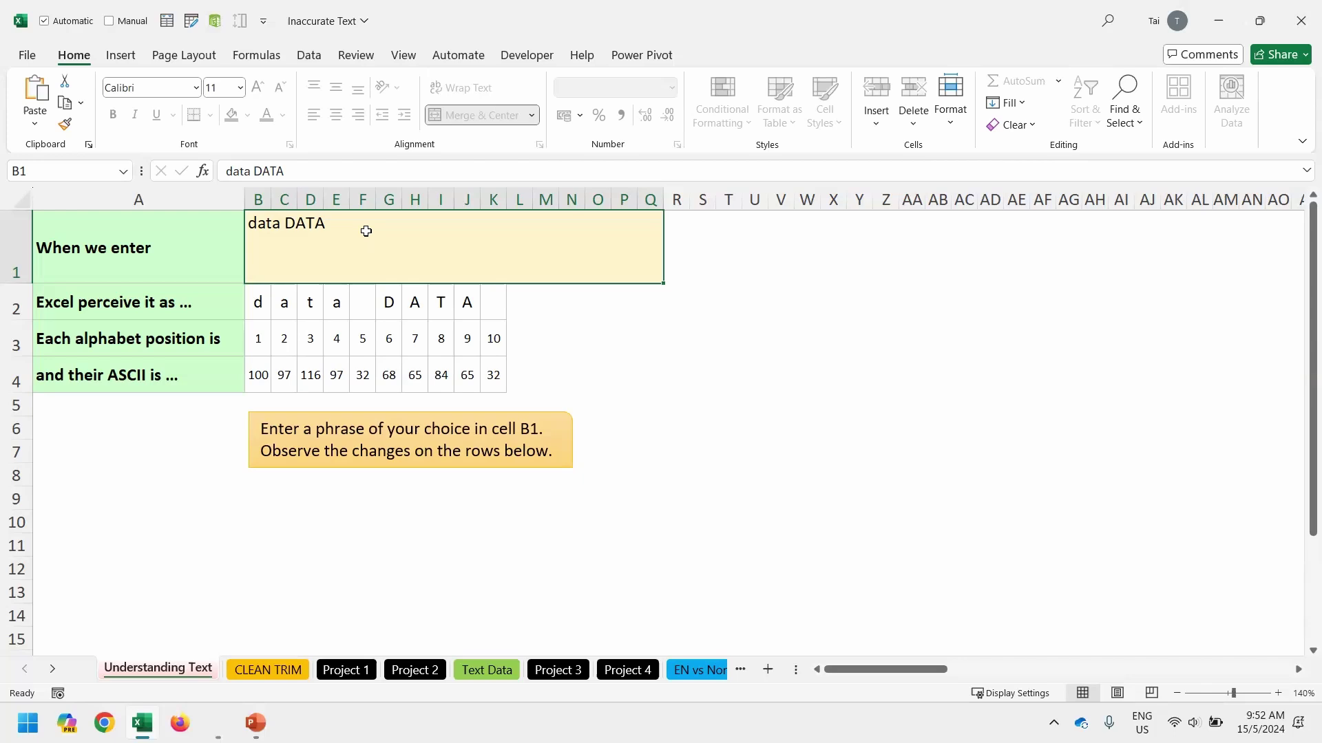
- Copy the Foxtrot entry from CLEAN TRIM A2 into B1 of Understanding Text
left_click(247, 679)
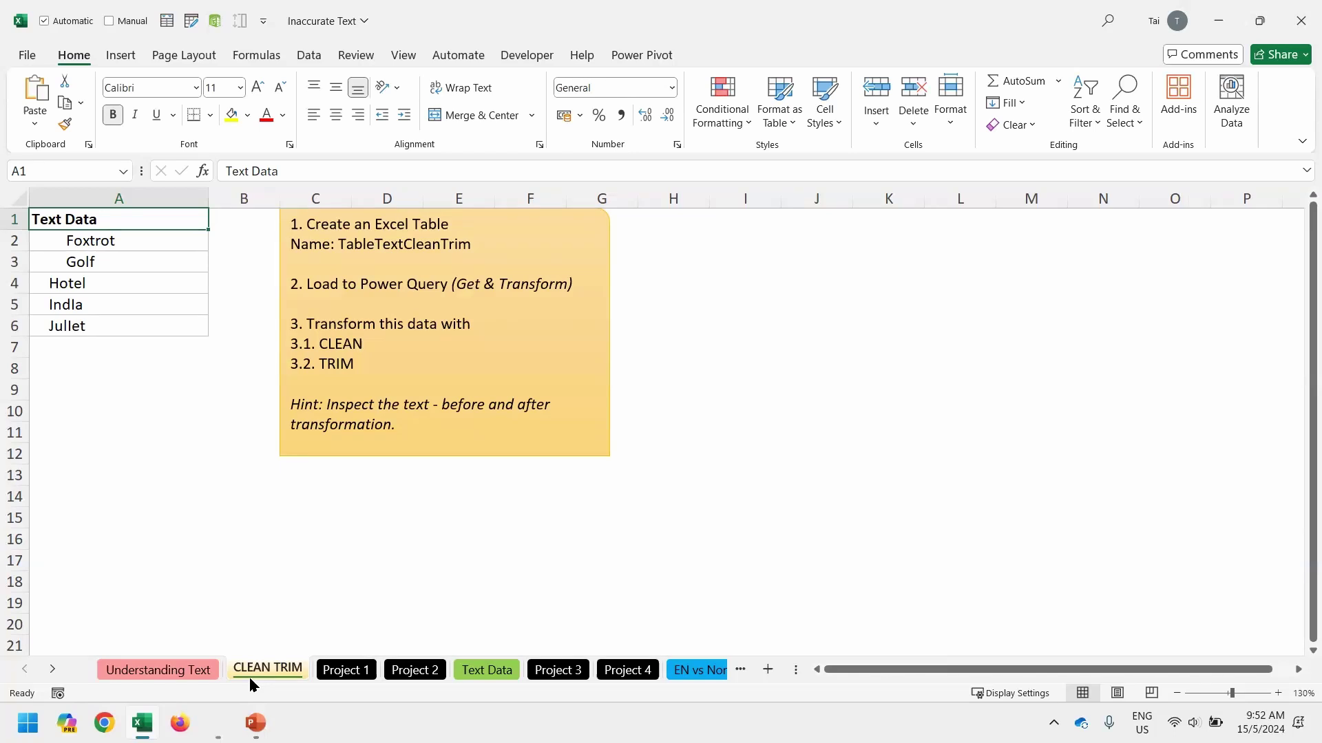
left_click(139, 242)
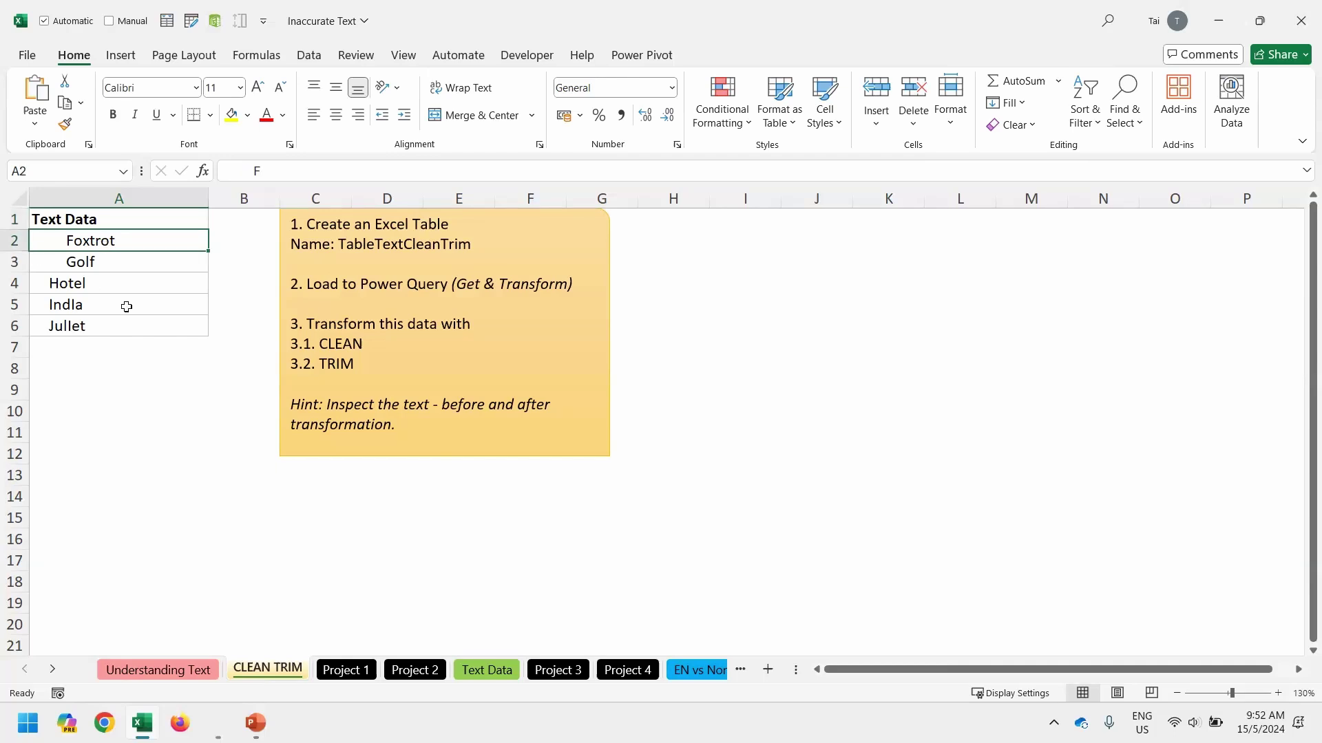
key("ctrl+c")
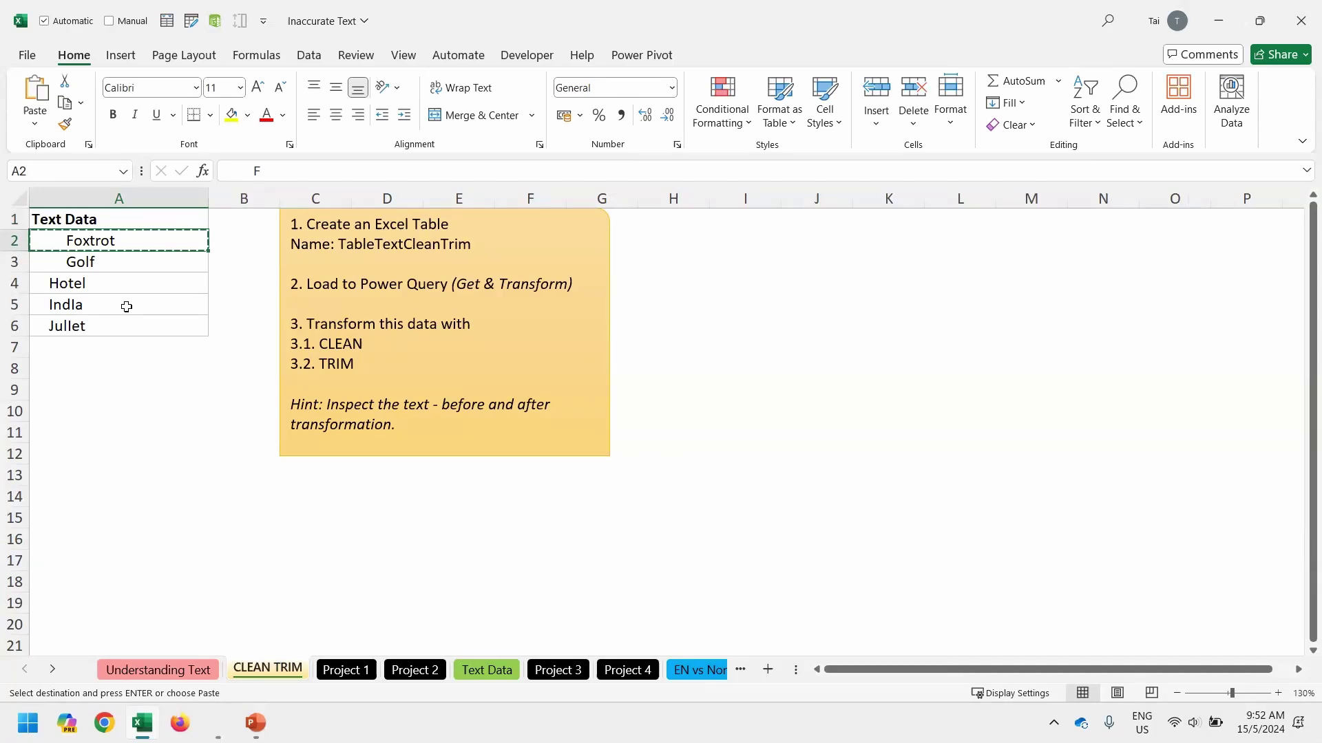
key("ctrl+Page_Up")
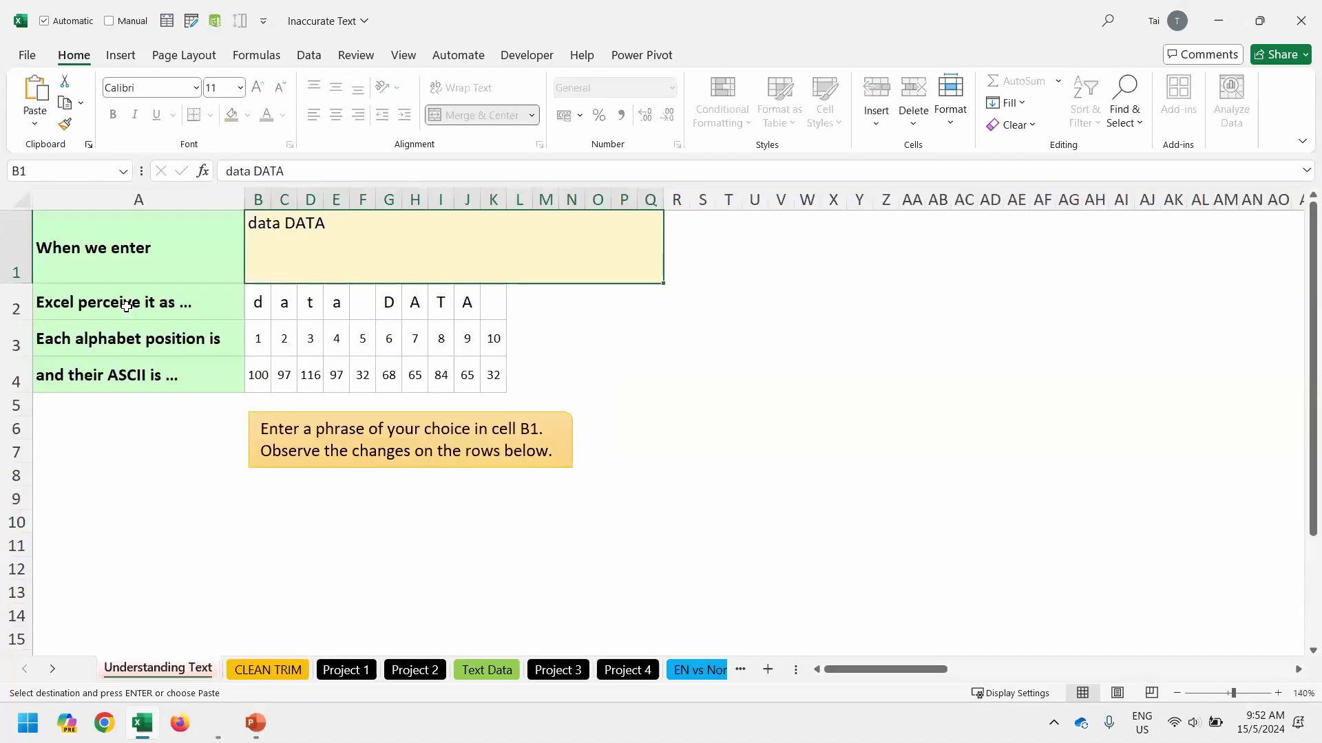
key("ctrl+v")
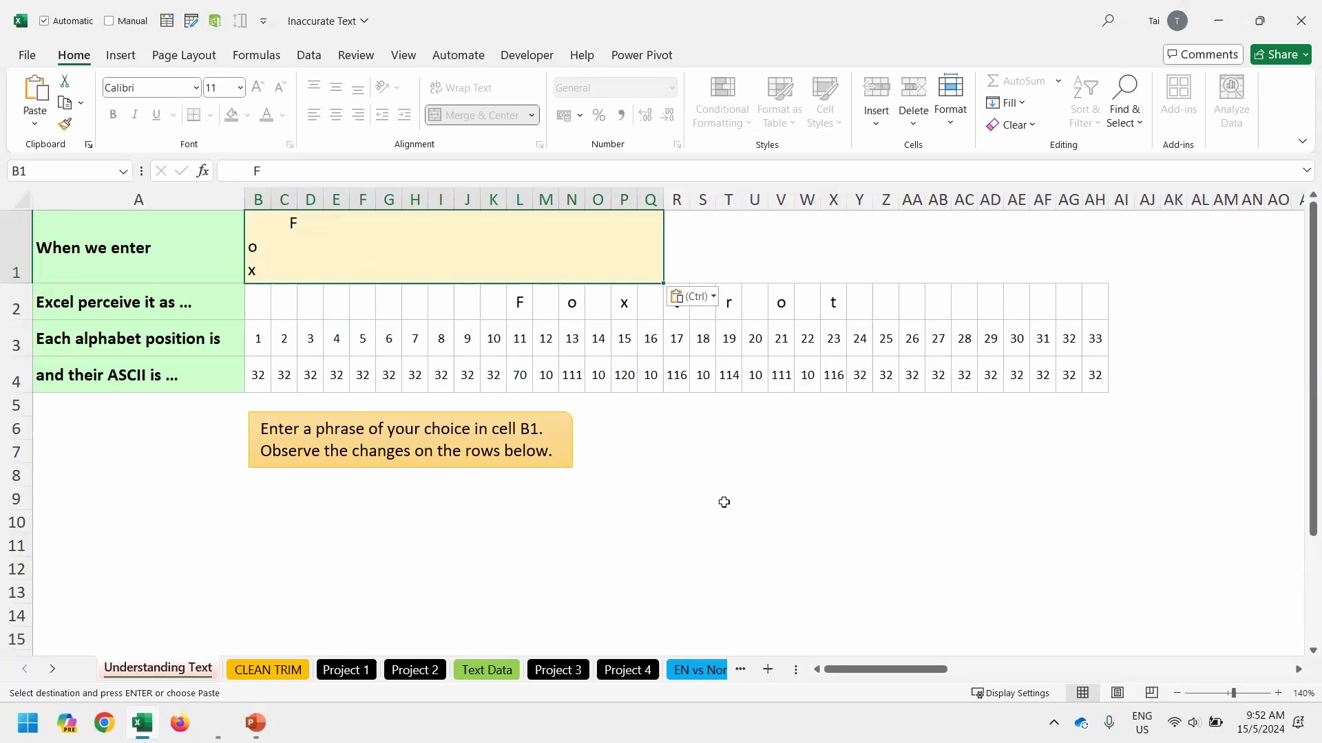
key("Escape")
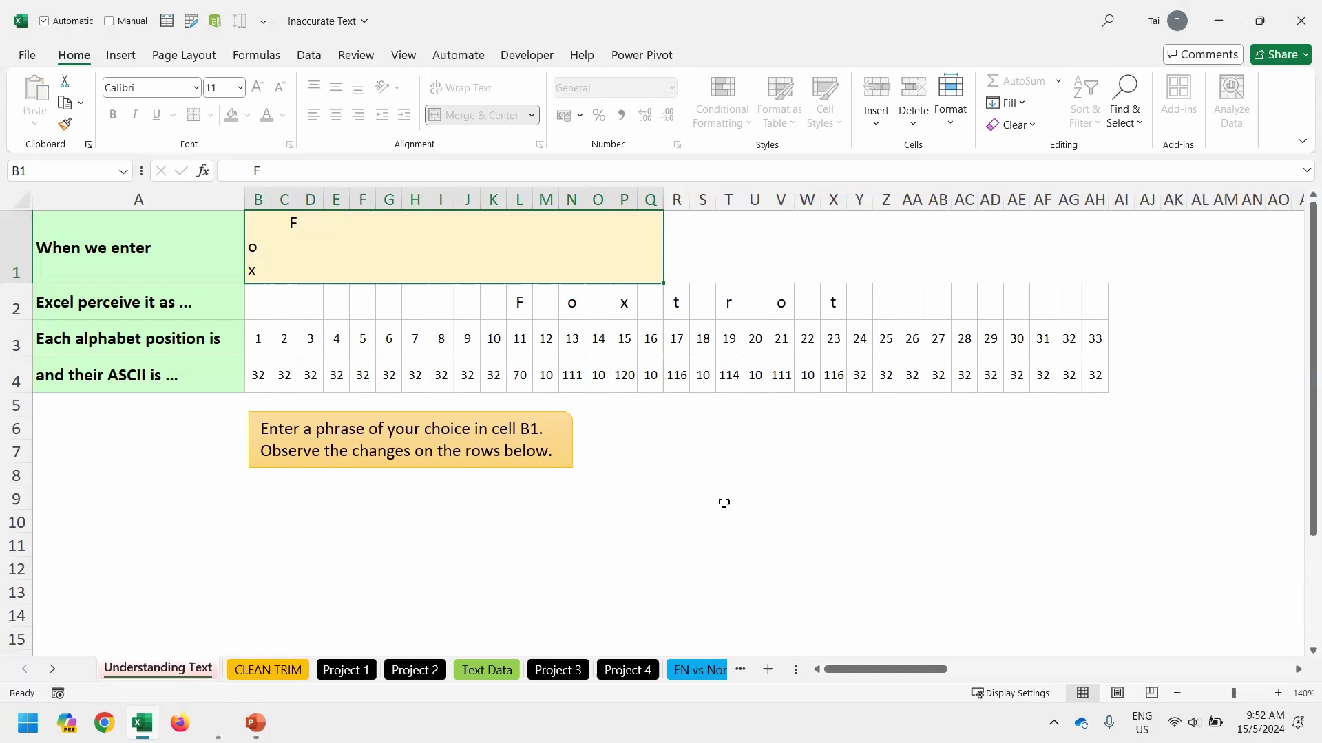
key("ctrl+Page_Down")
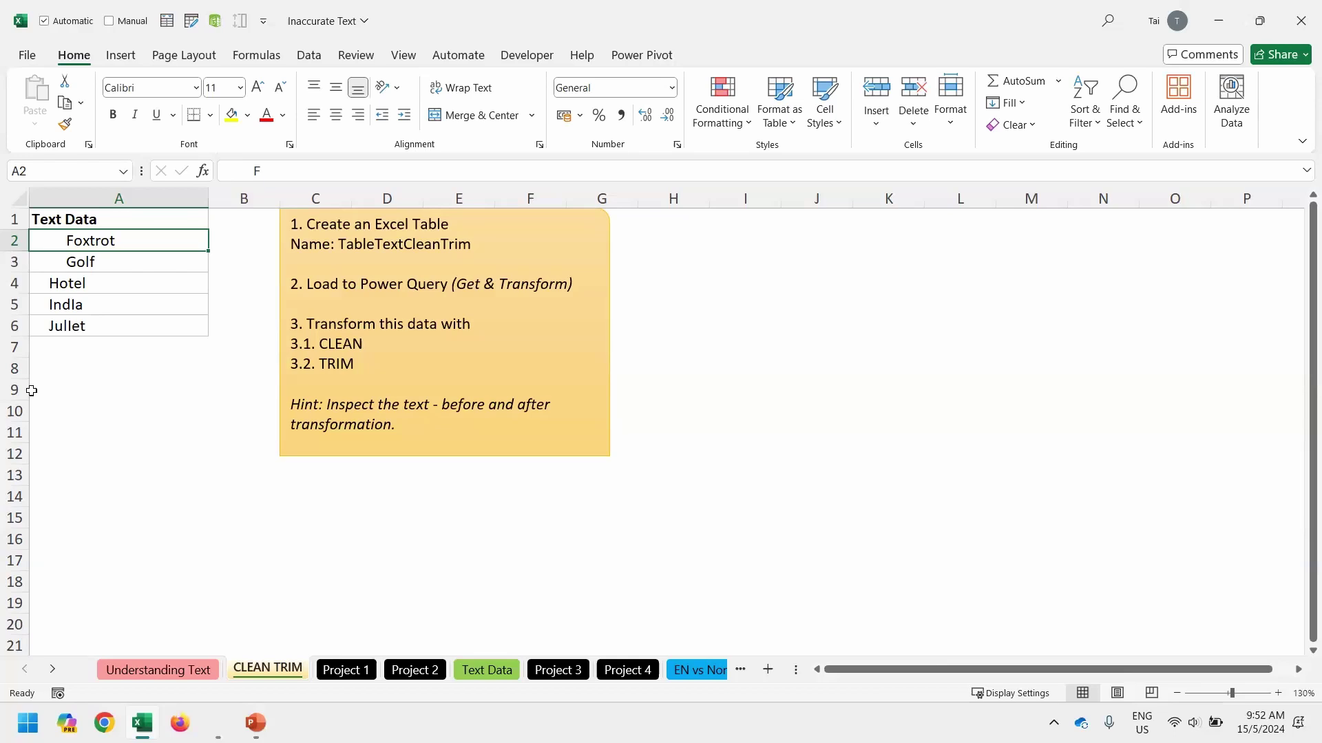
key("ctrl+Page_Up")
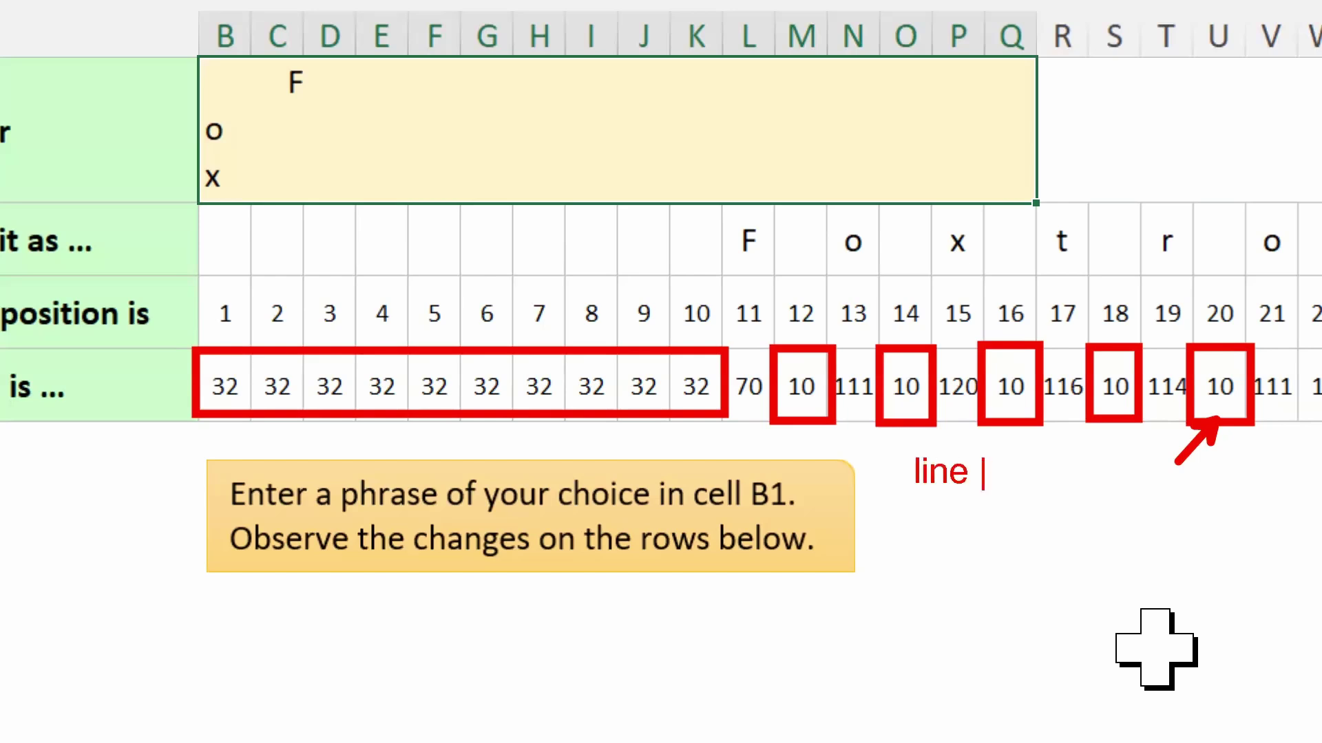
- Annotate the ASCII 10 codes in red as 'line feed', 'ALT', 'ENTER' on separate lines
type("feed")
key("Return")
type("ALT")
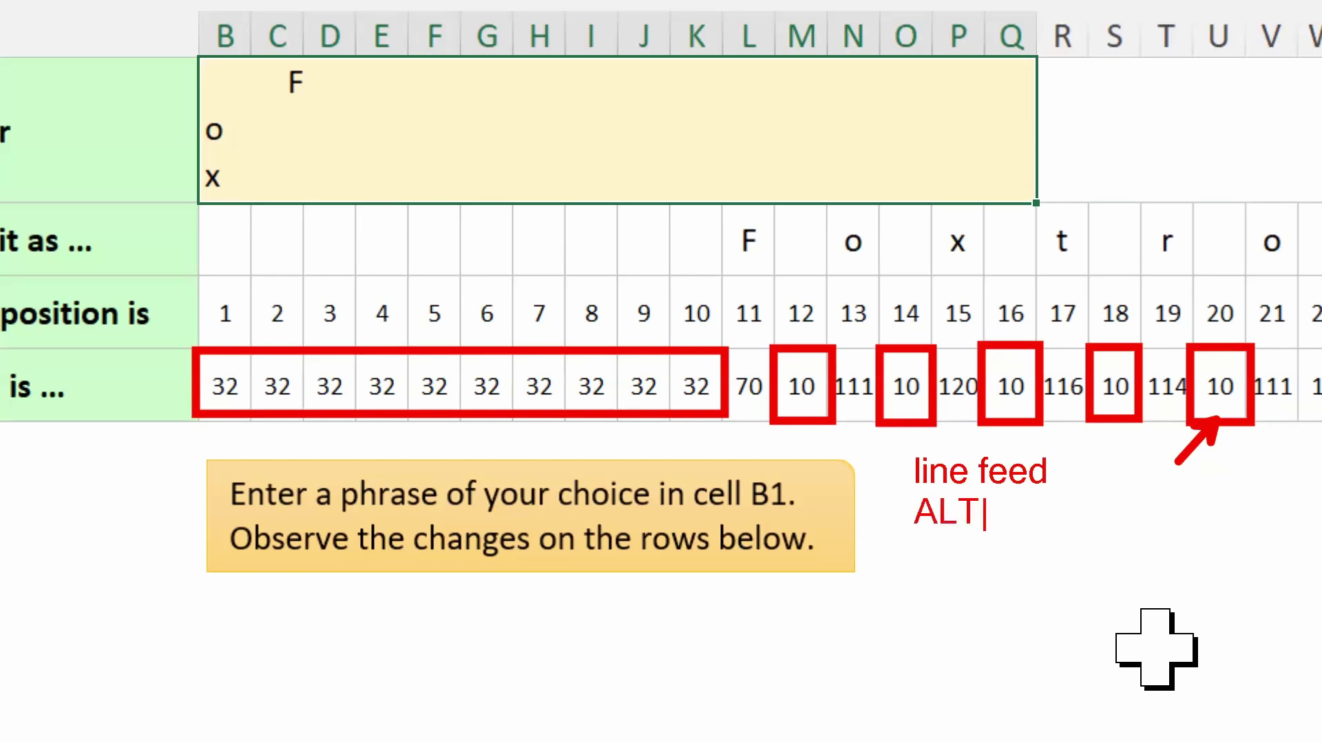
key("Return")
type("ENTER")
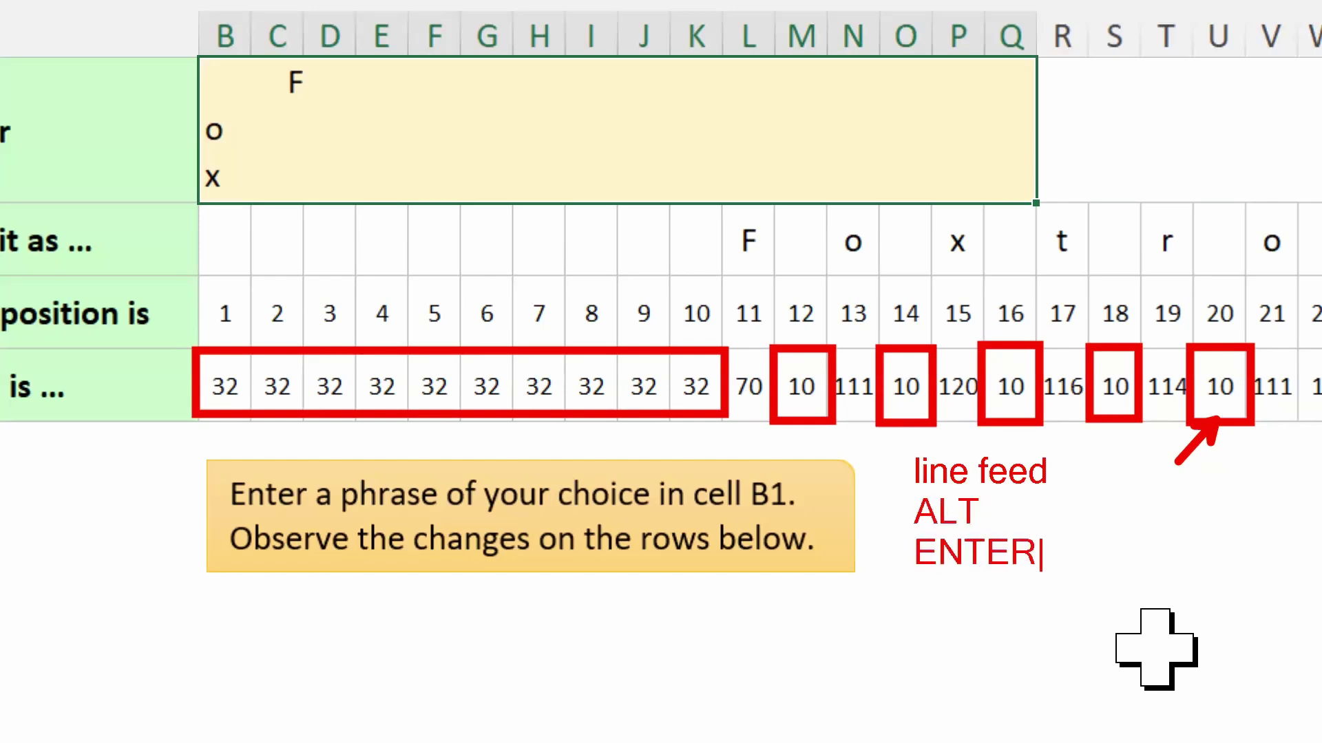
key("Escape")
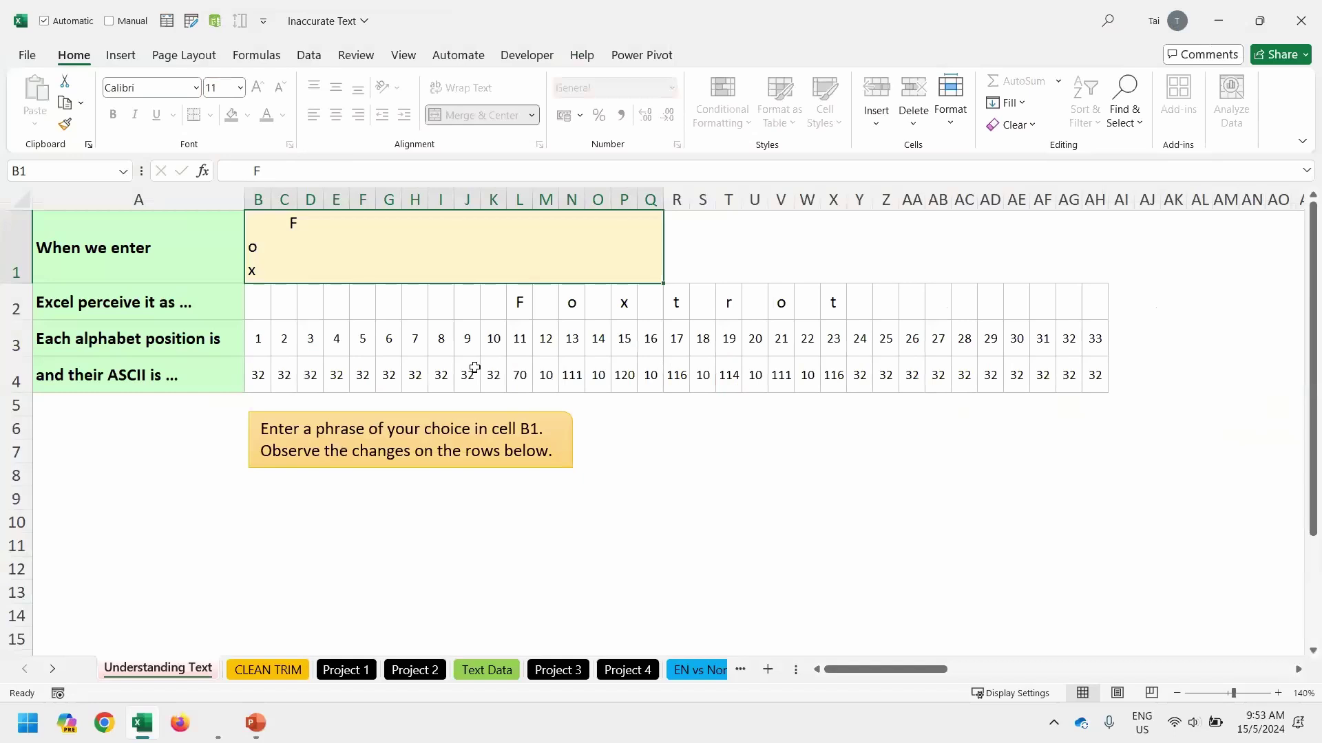
key("ctrl+Page_Down")
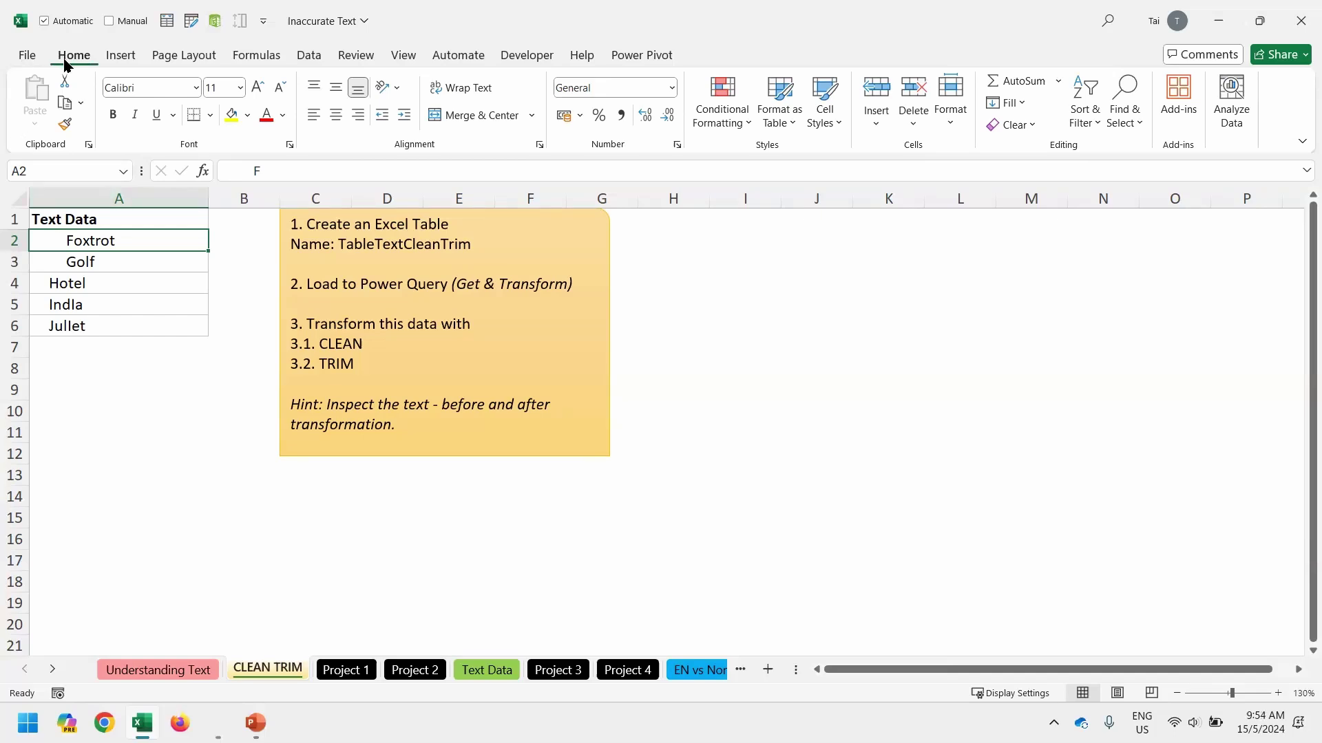
left_click(461, 90)
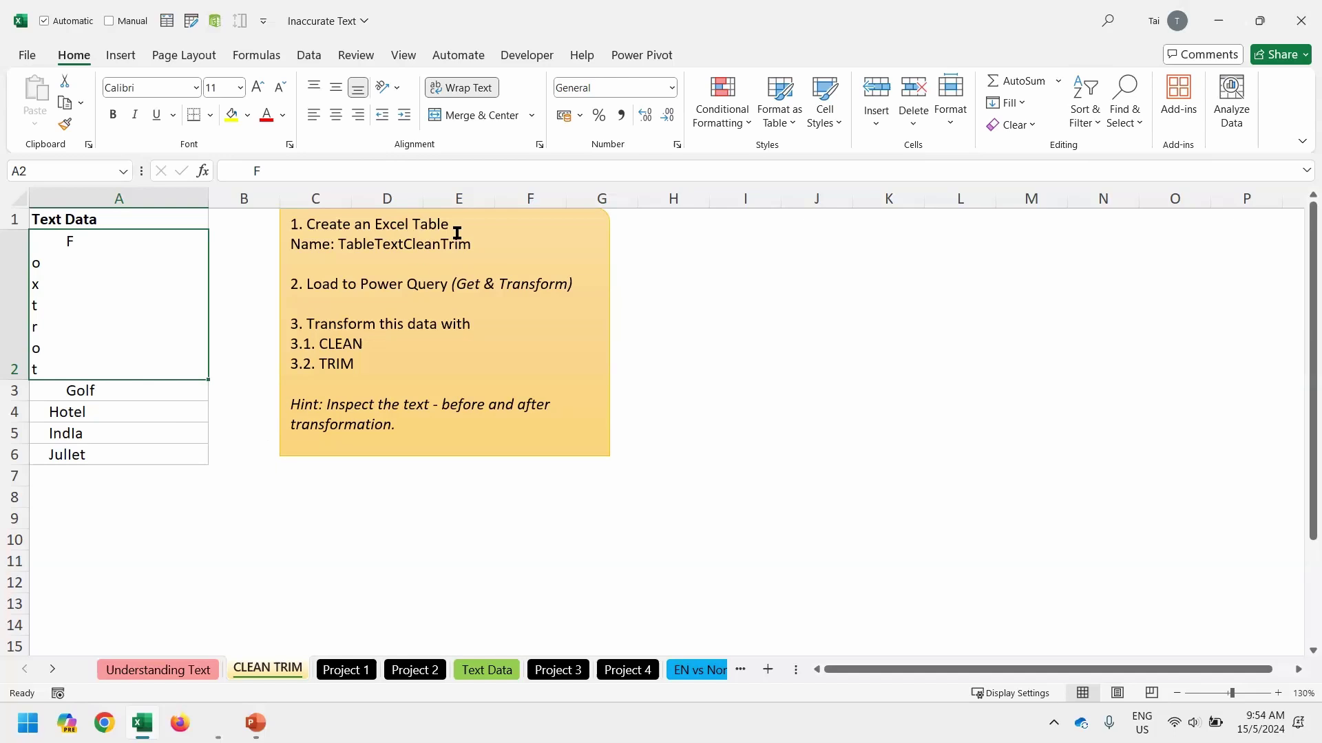
left_click(479, 94)
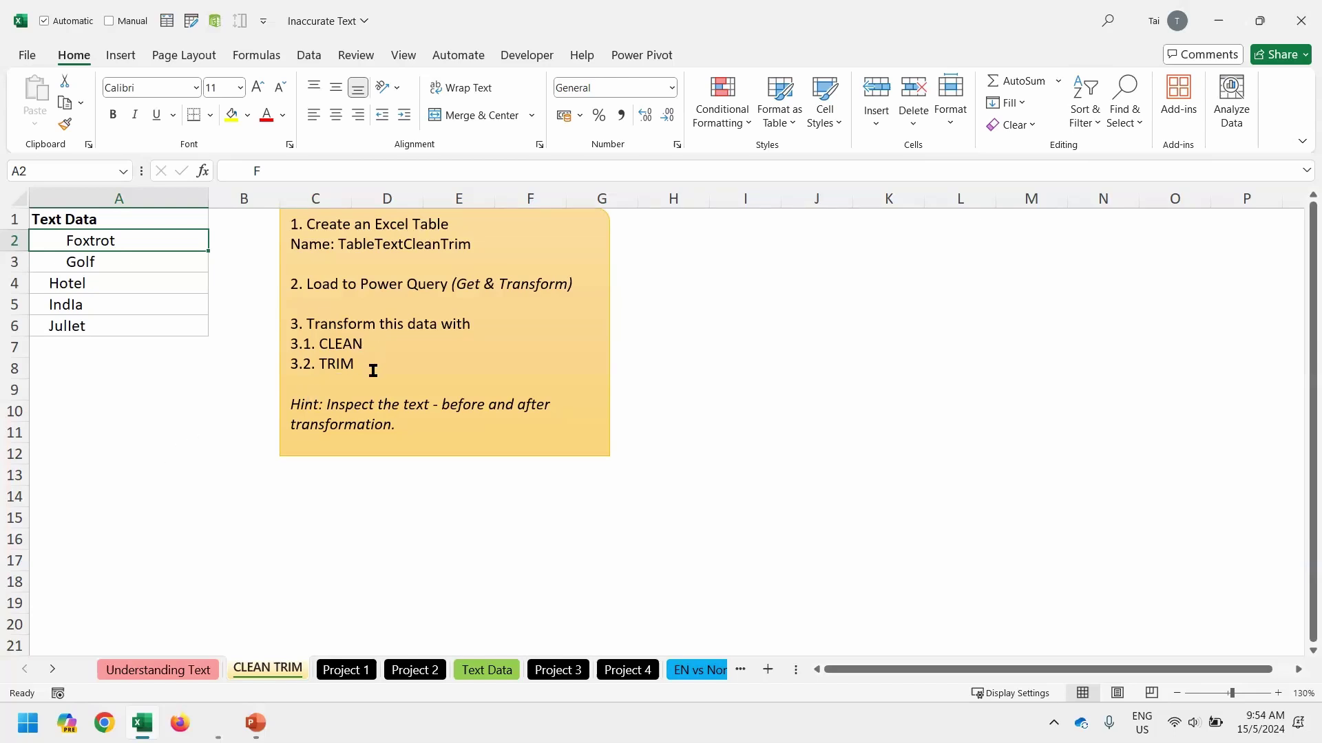
key("ctrl+Page_Up")
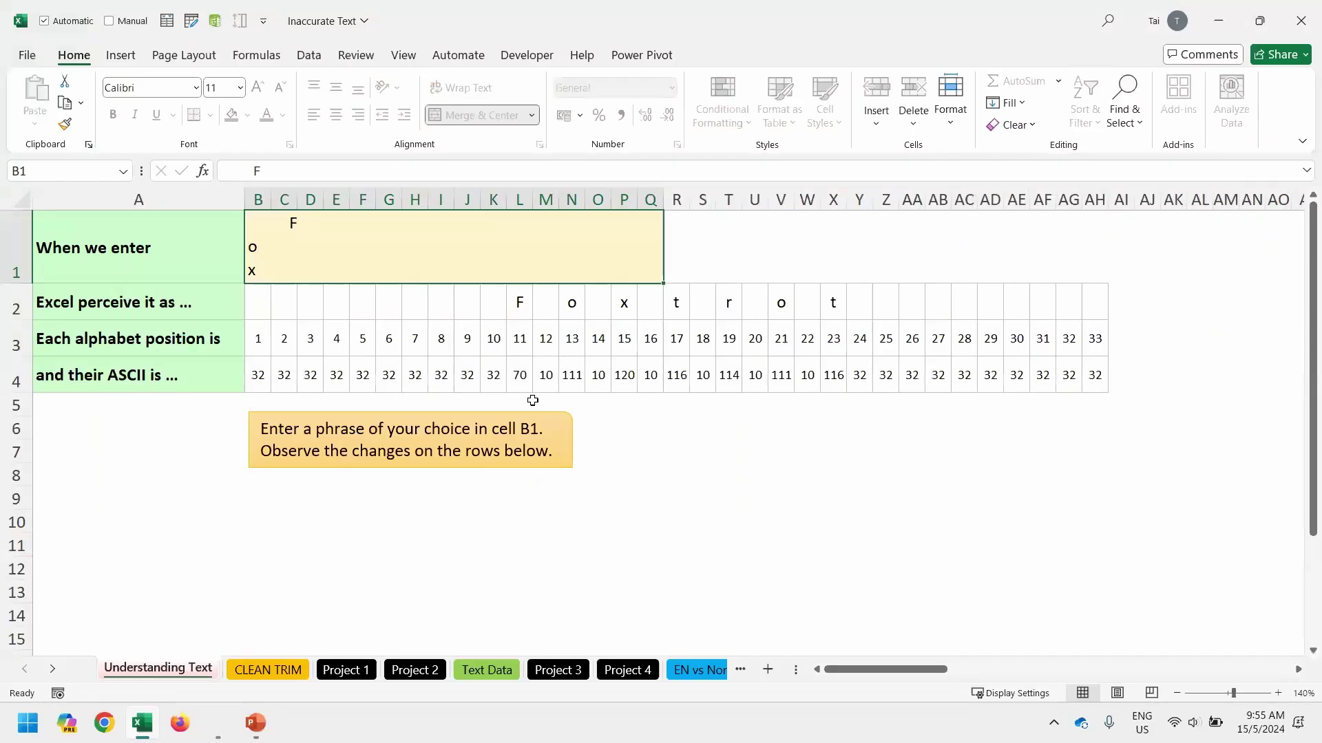
key("ctrl+Page_Down")
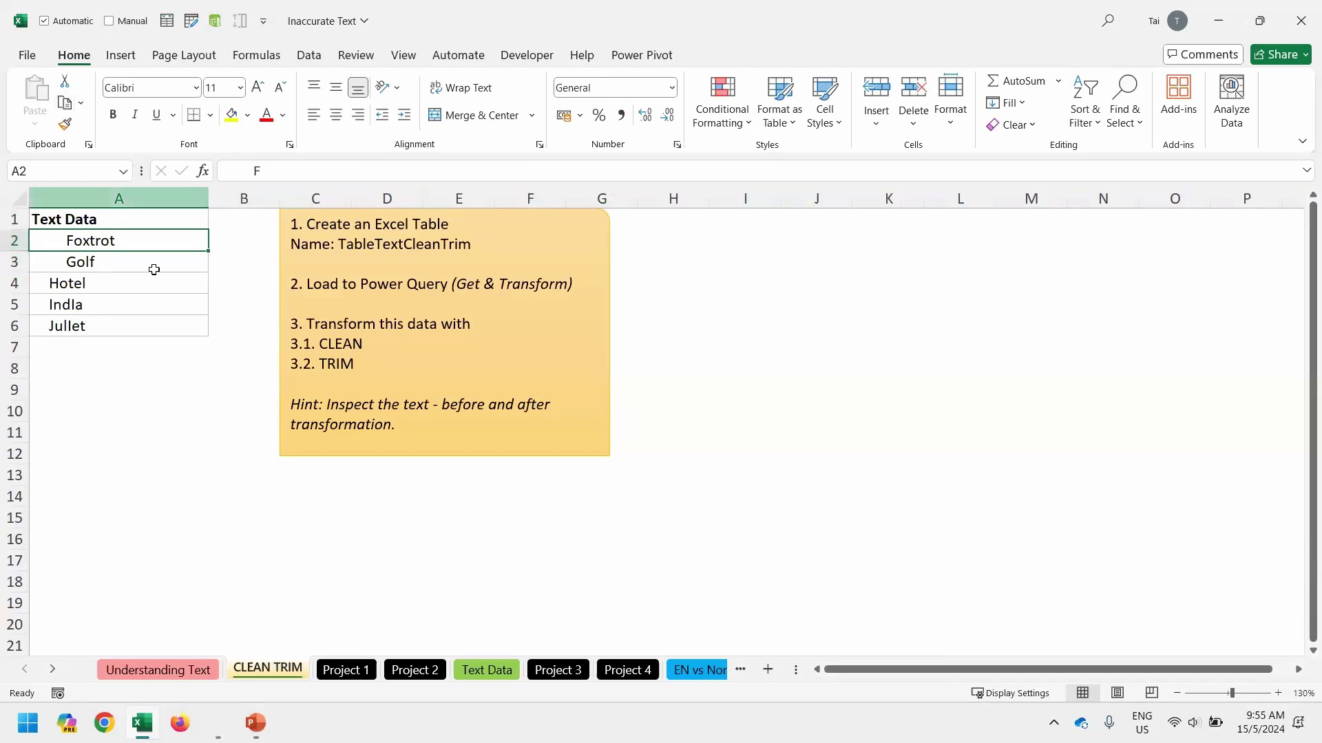
- Convert the Text Data list A1:A6 into a headed table named TableTextCleanTrim
key("ctrl+t")
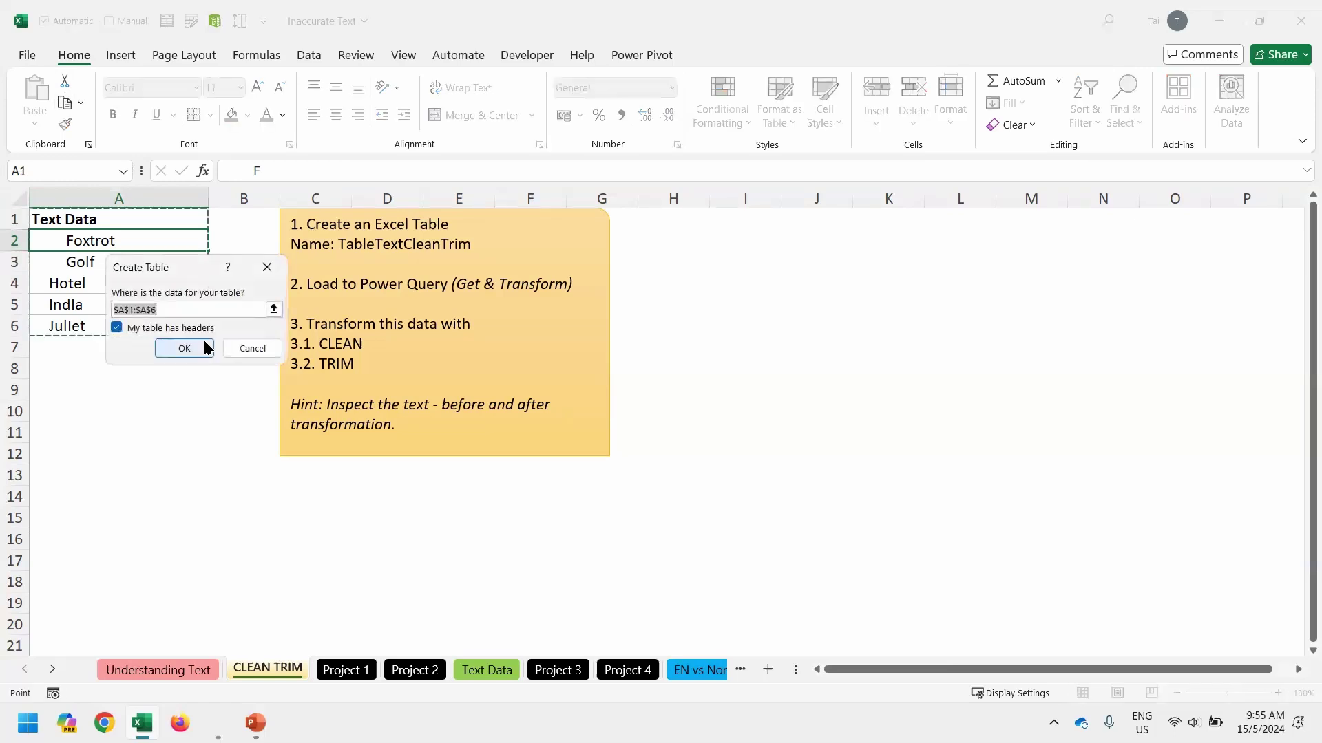
left_click(204, 343)
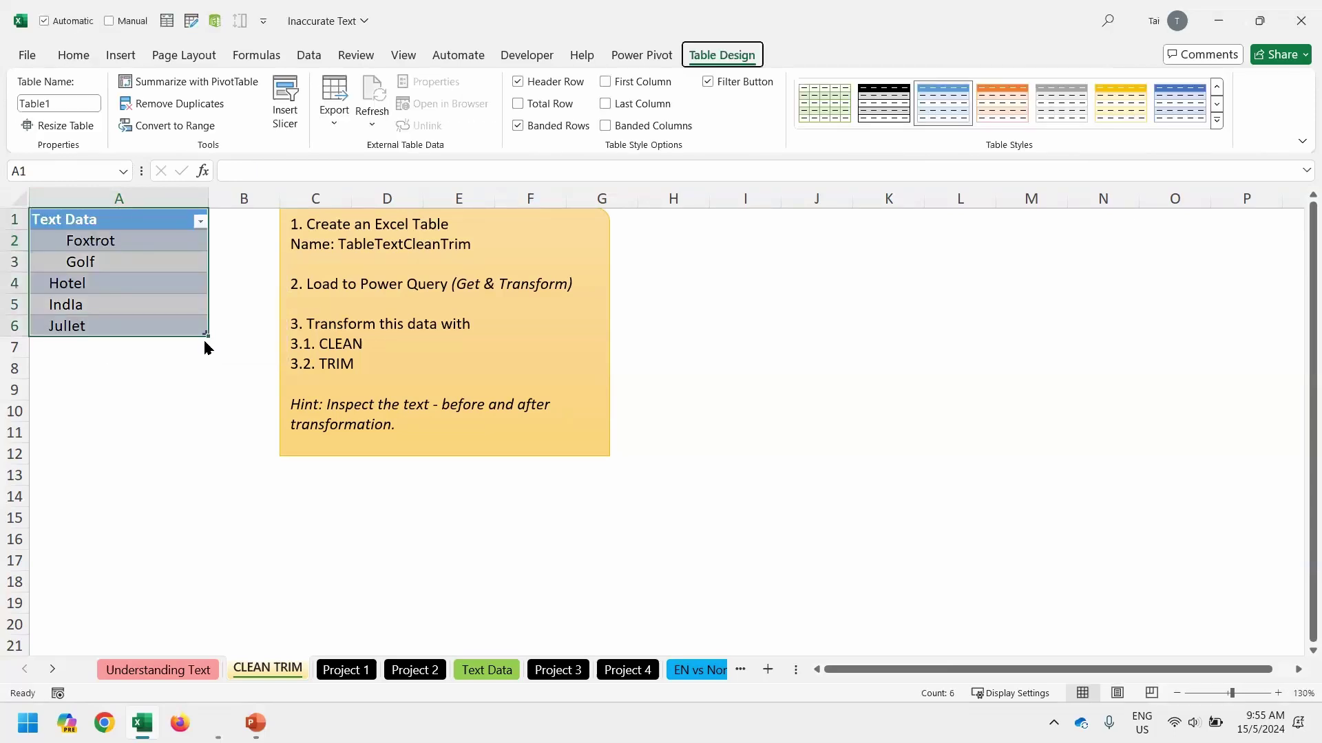
key("alt+j")
key("t")
key("a")
key("BackSpace")
type("TEXT")
key("BackSpace")
key("BackSpace")
key("BackSpace")
type("extClean")
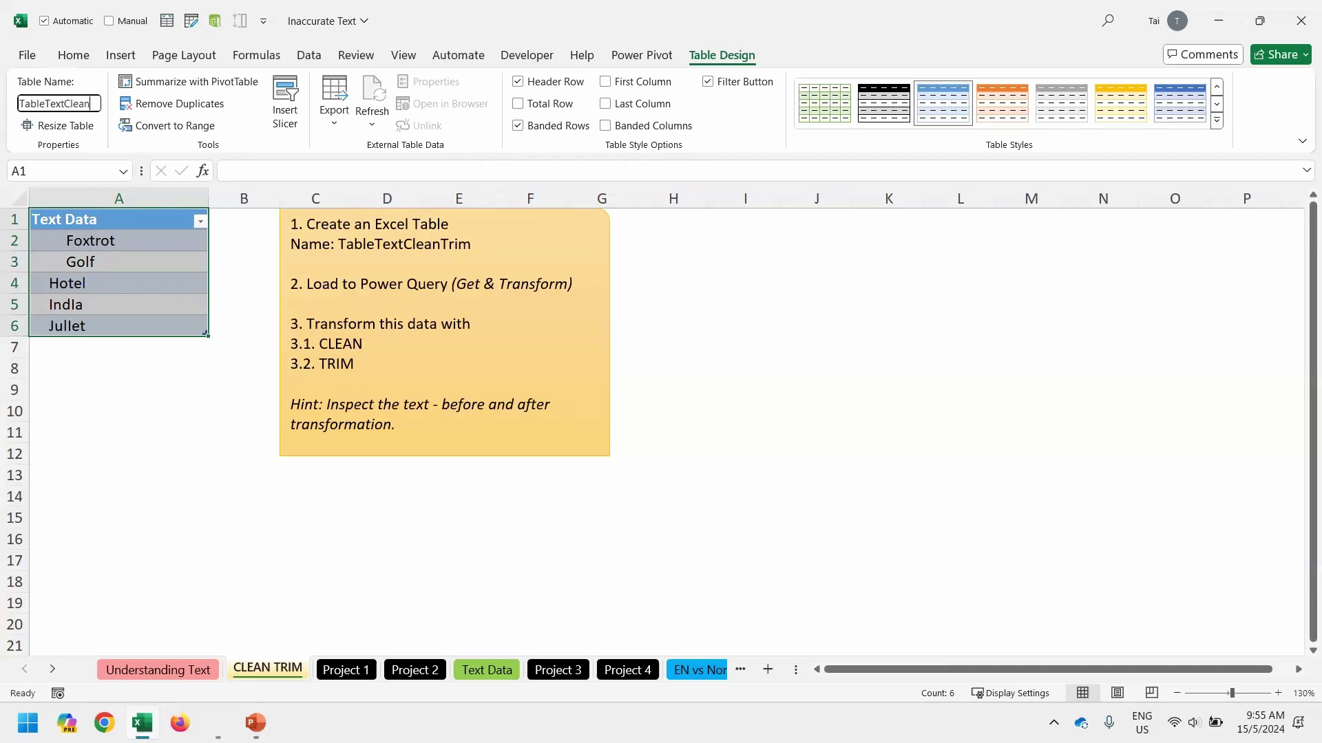
type("Trim")
key("Return")
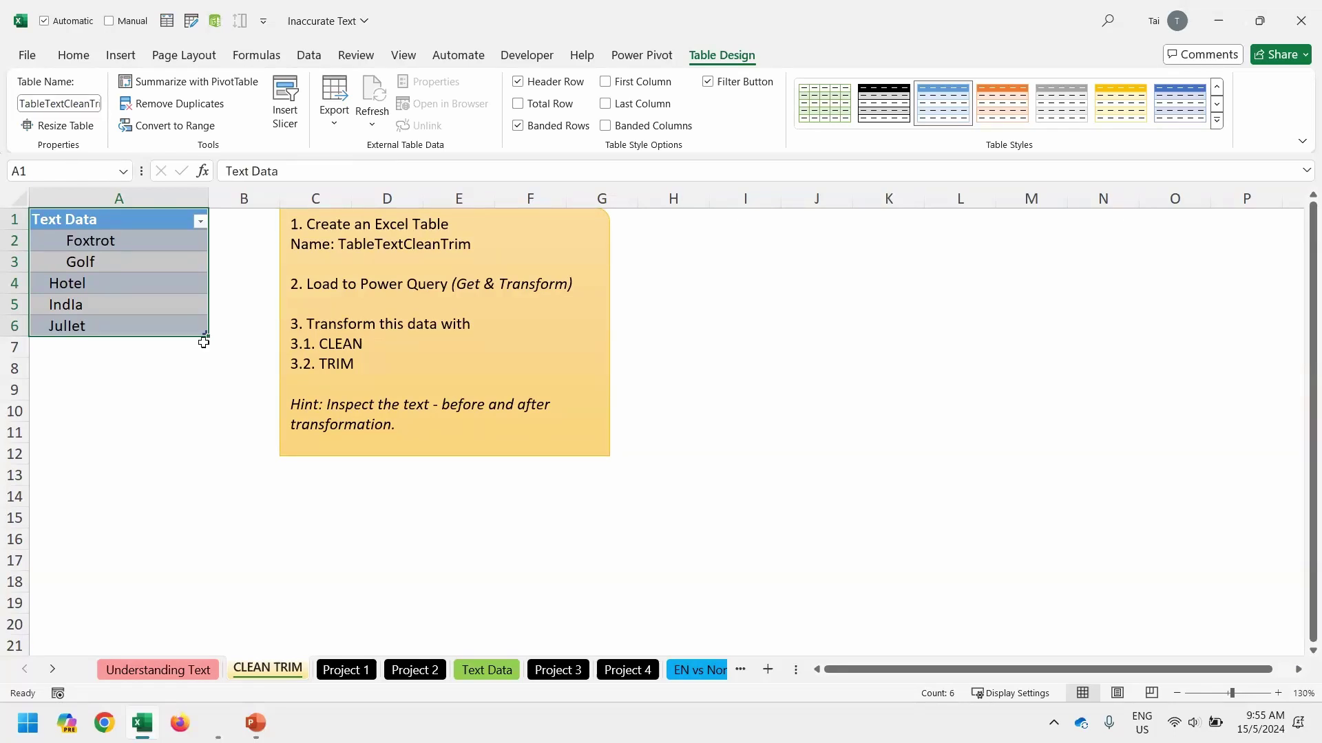
- Load TableTextCleanTrim into Power Query and trim the Text Data column
left_click(309, 60)
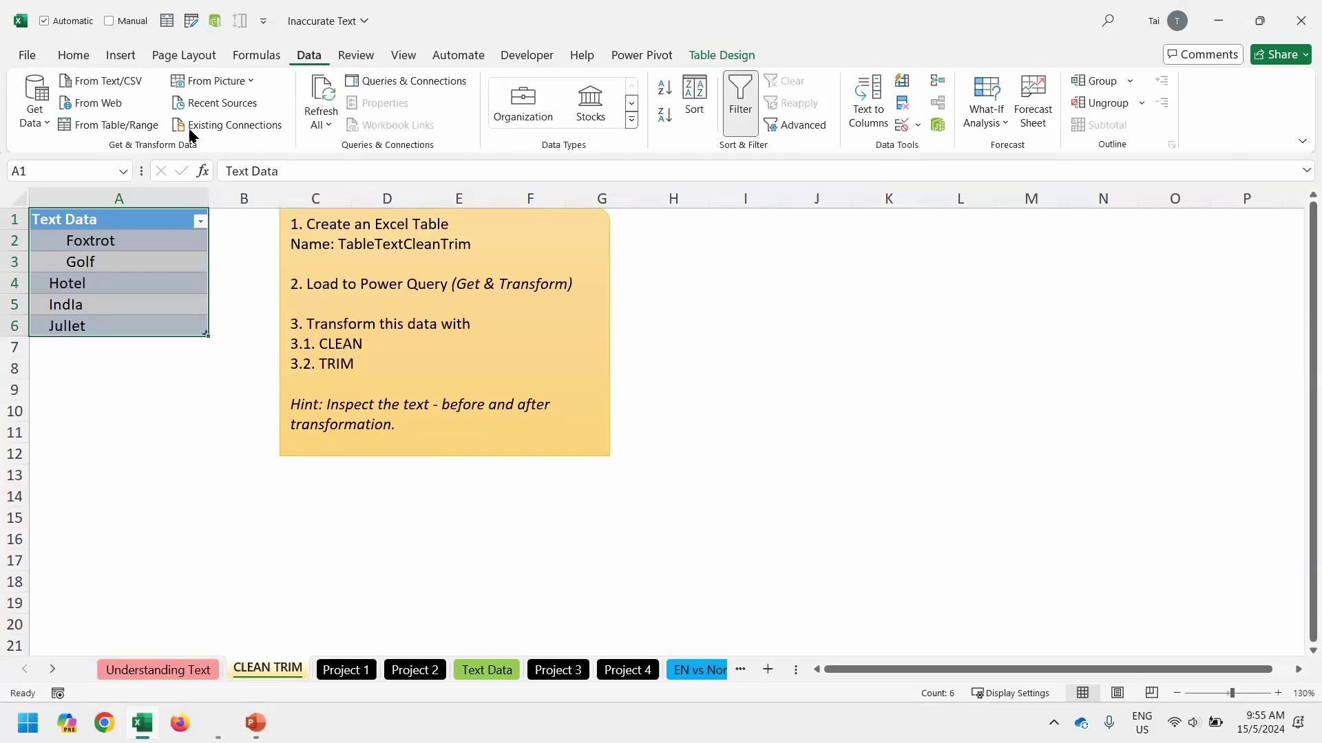
left_click(128, 128)
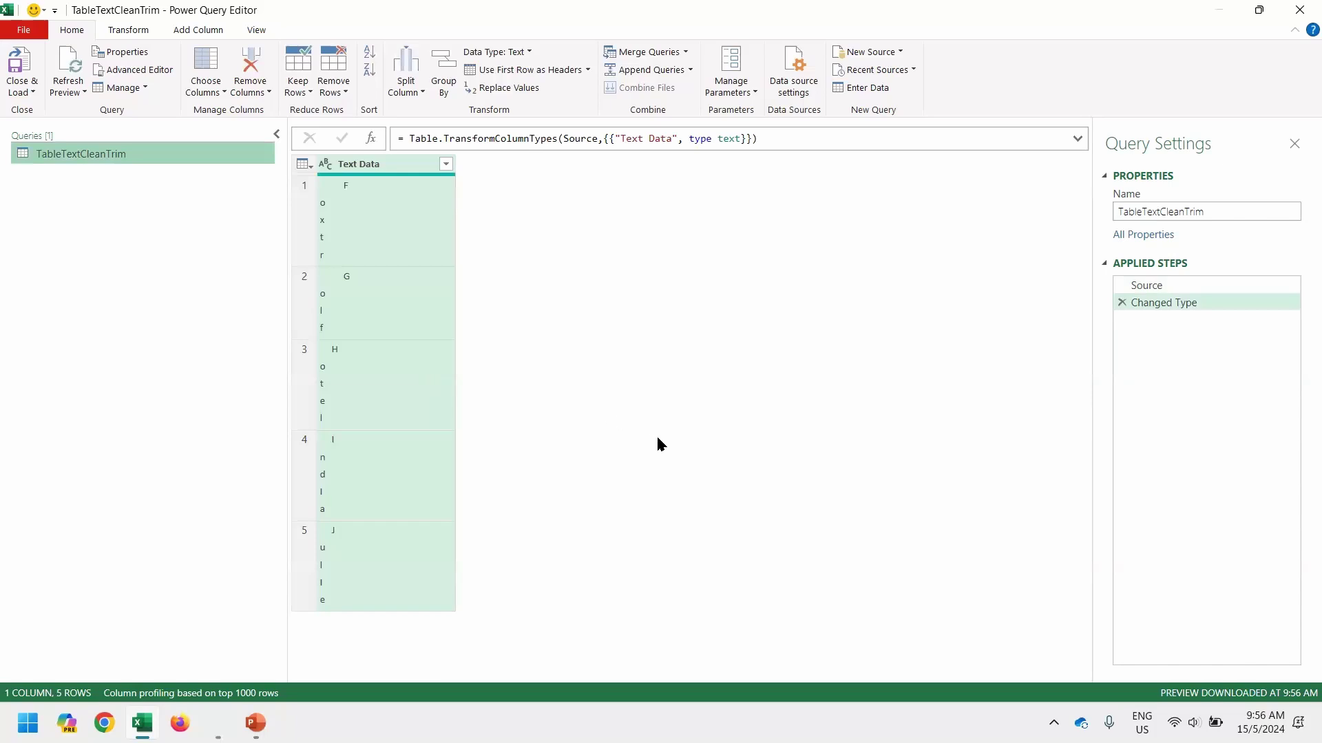
right_click(391, 169)
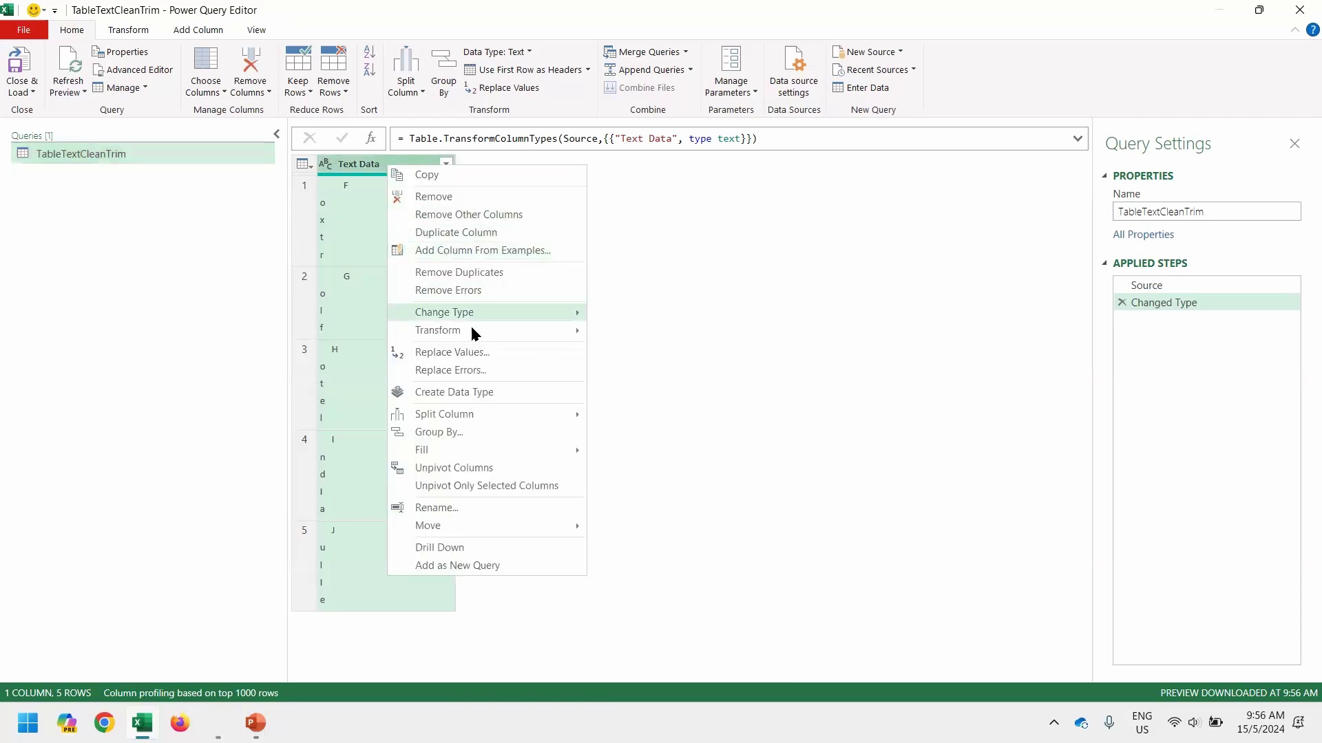
mouse_move(470, 330)
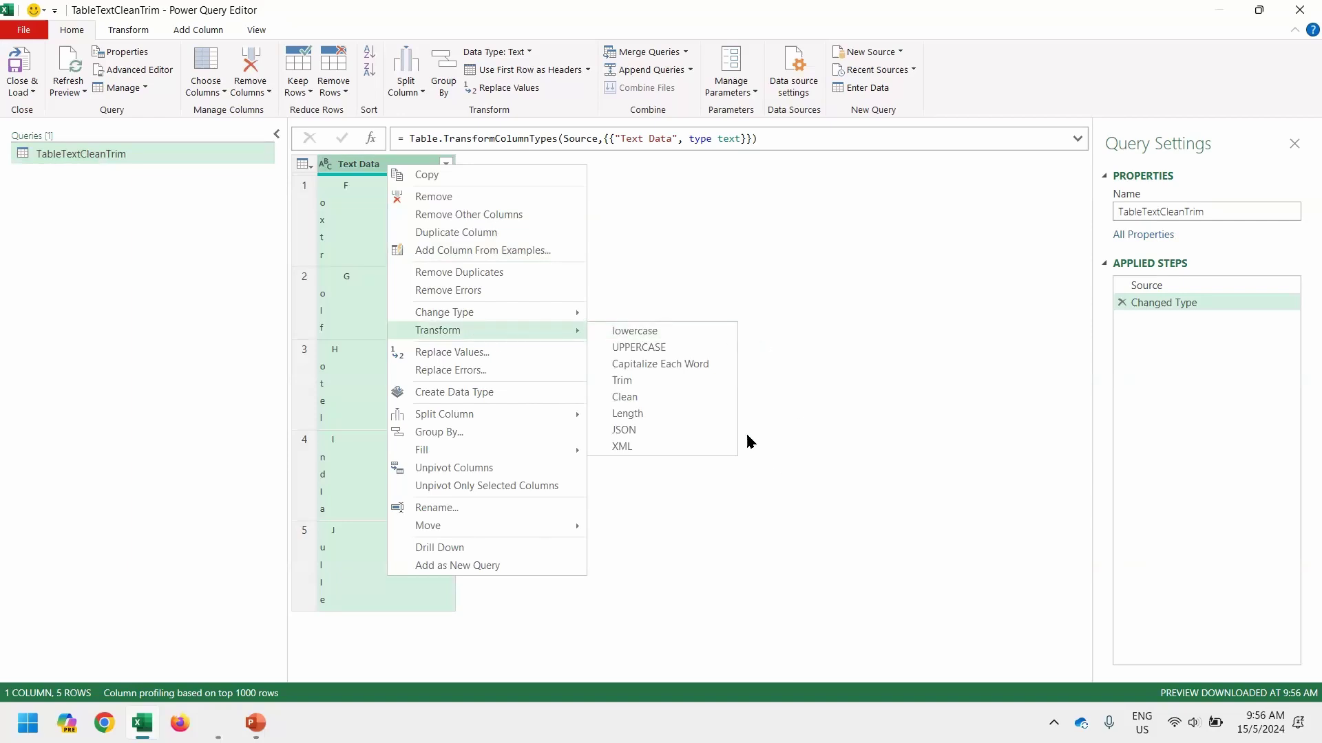
left_click(686, 382)
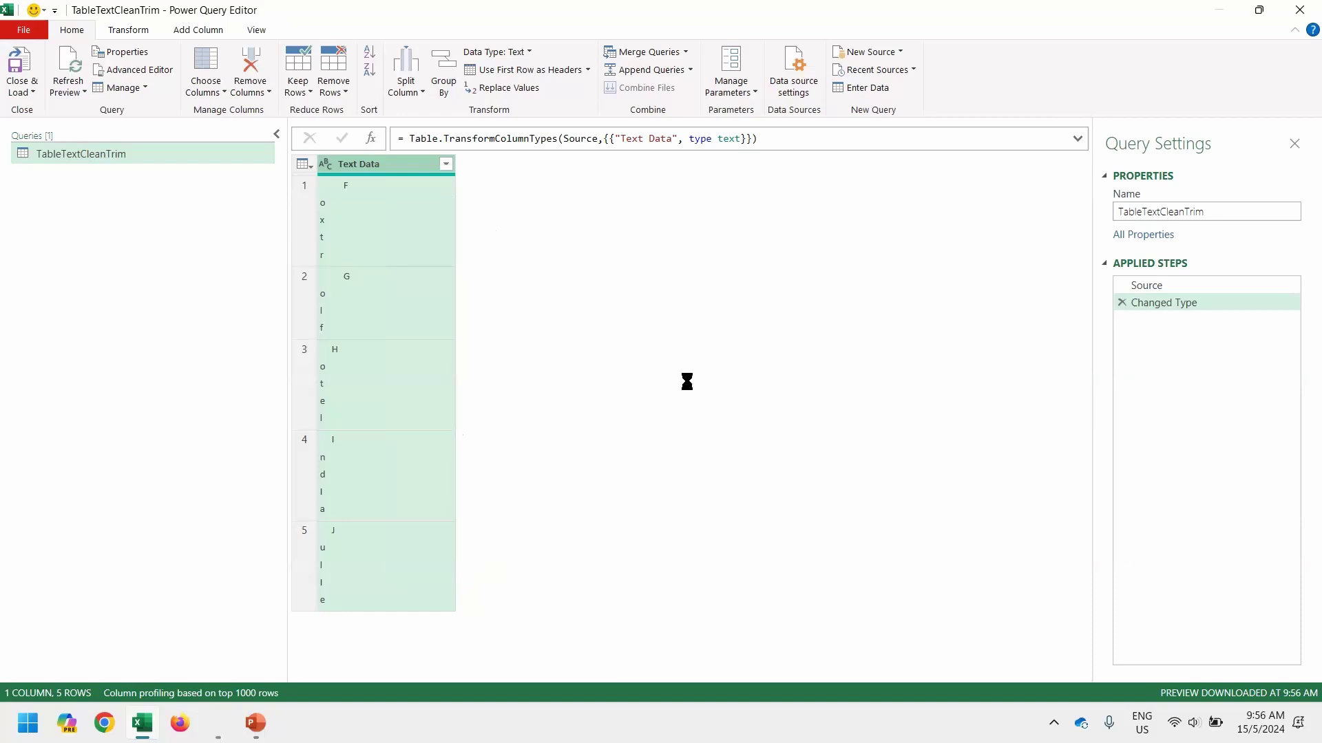
- Clean the Text Data column, then Close & Load the query back to Excel
right_click(374, 173)
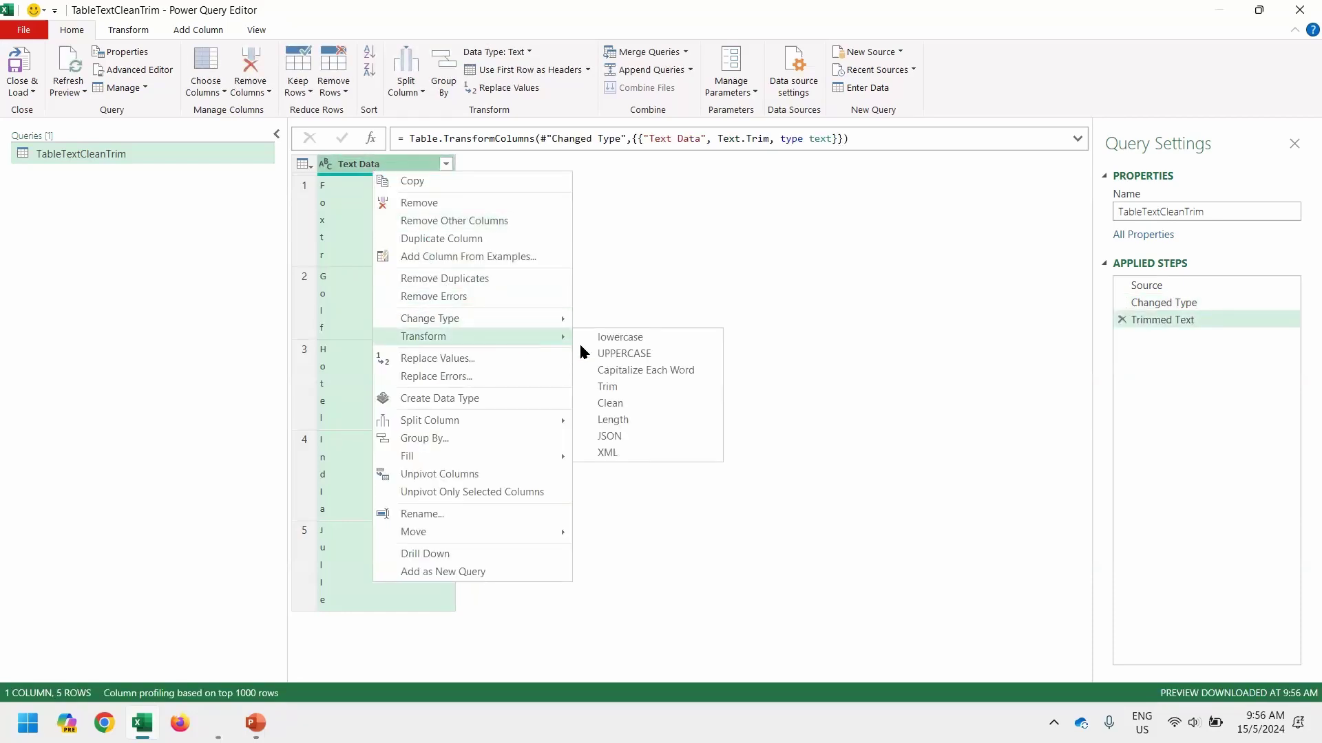
left_click(676, 403)
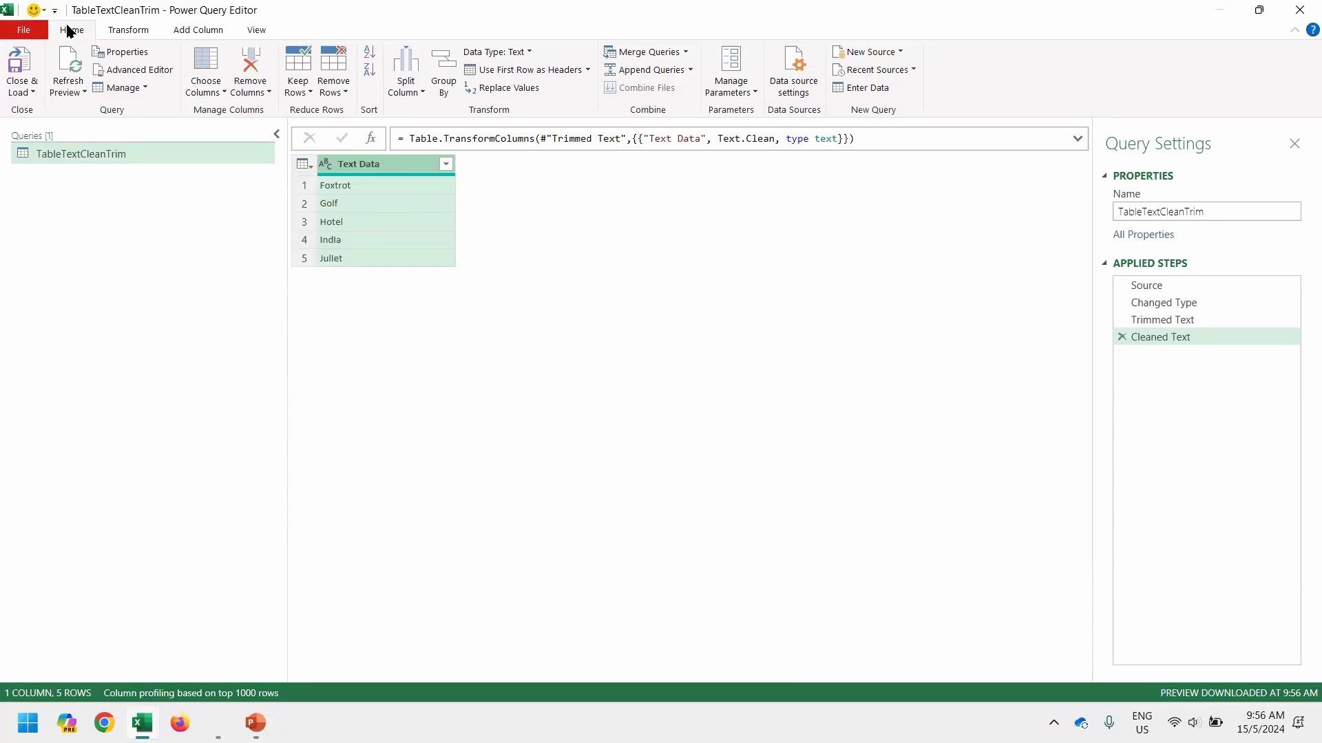
left_click(19, 64)
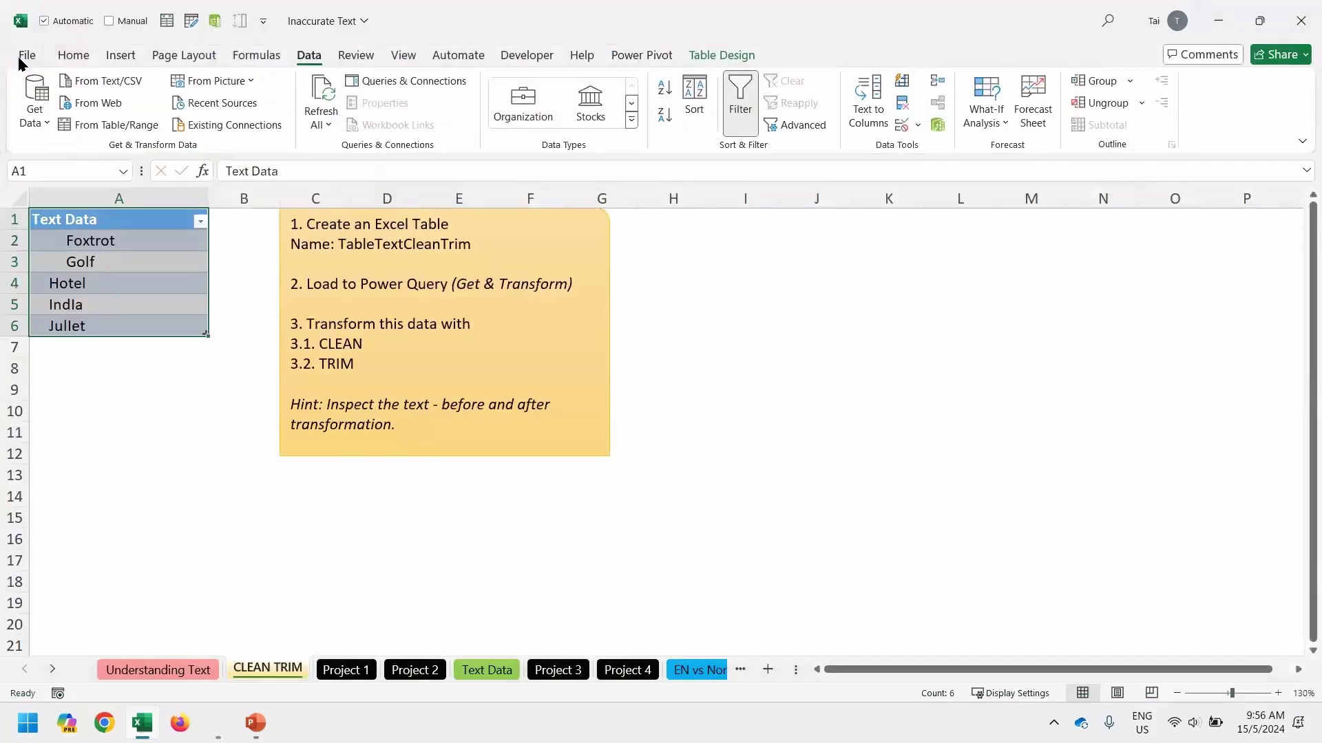
- Paste the cleaned Foxtrot value from TableTextCleanTrim A2 into B1 of Understanding Text
left_click(140, 132)
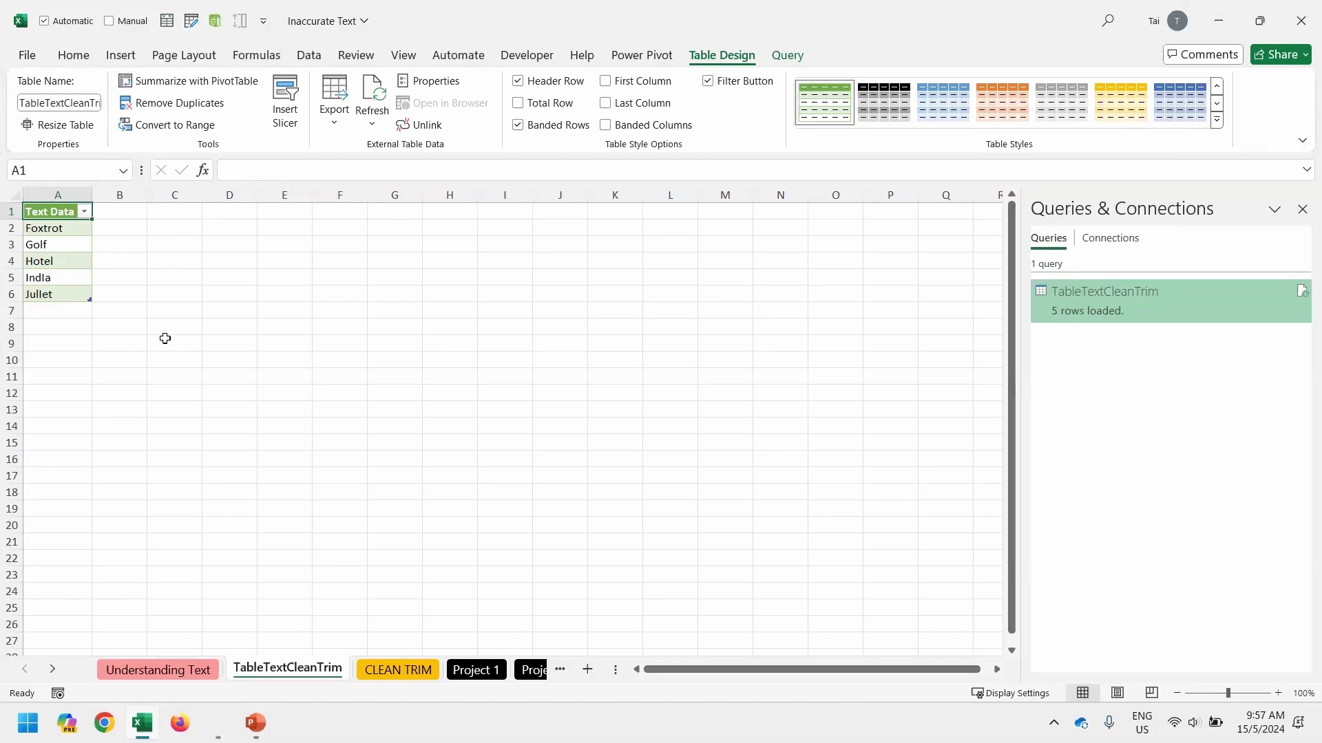
left_click(59, 228)
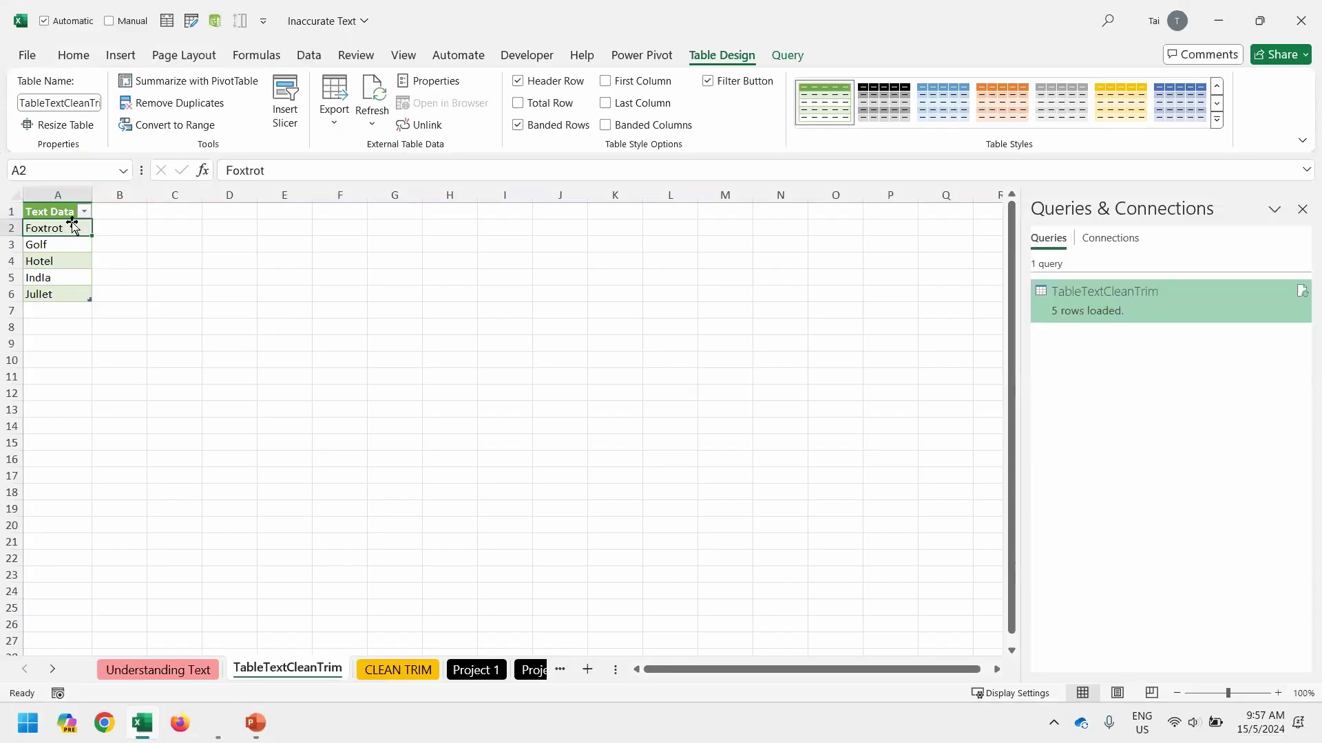
key("ctrl+c")
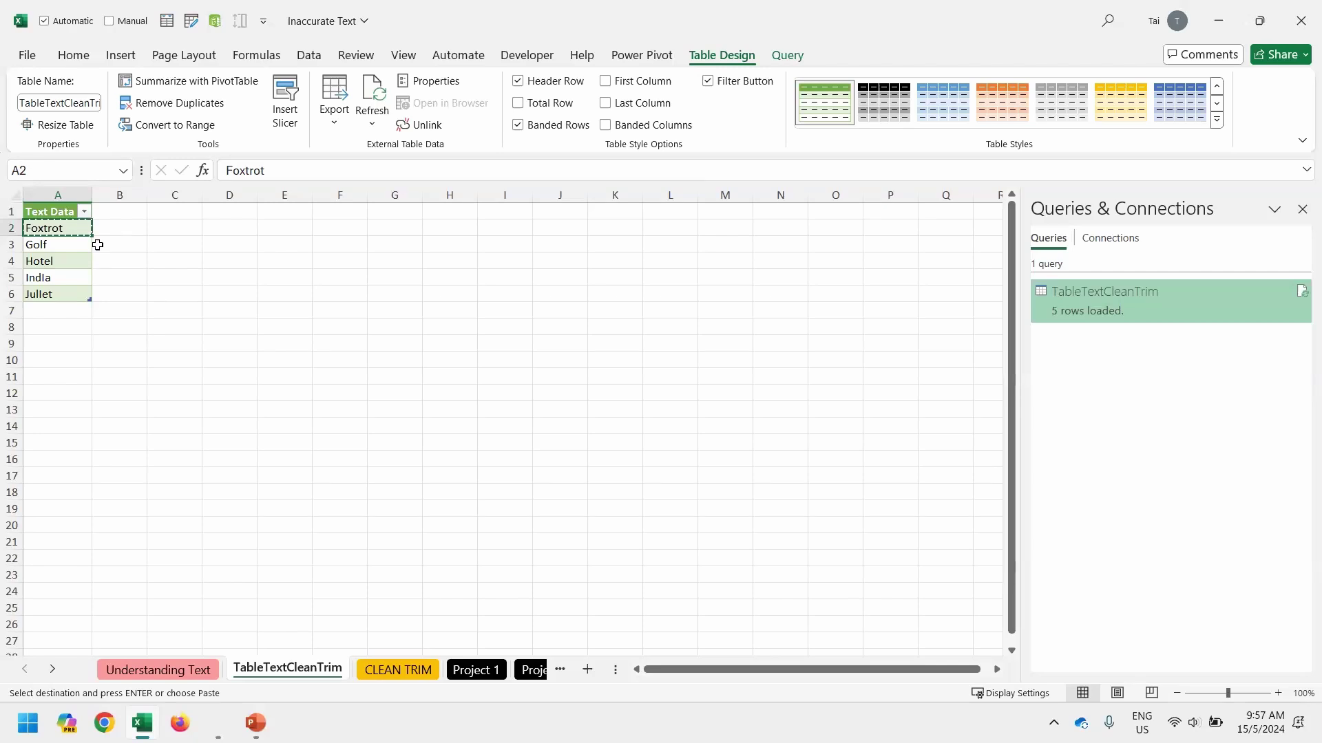
left_click(190, 674)
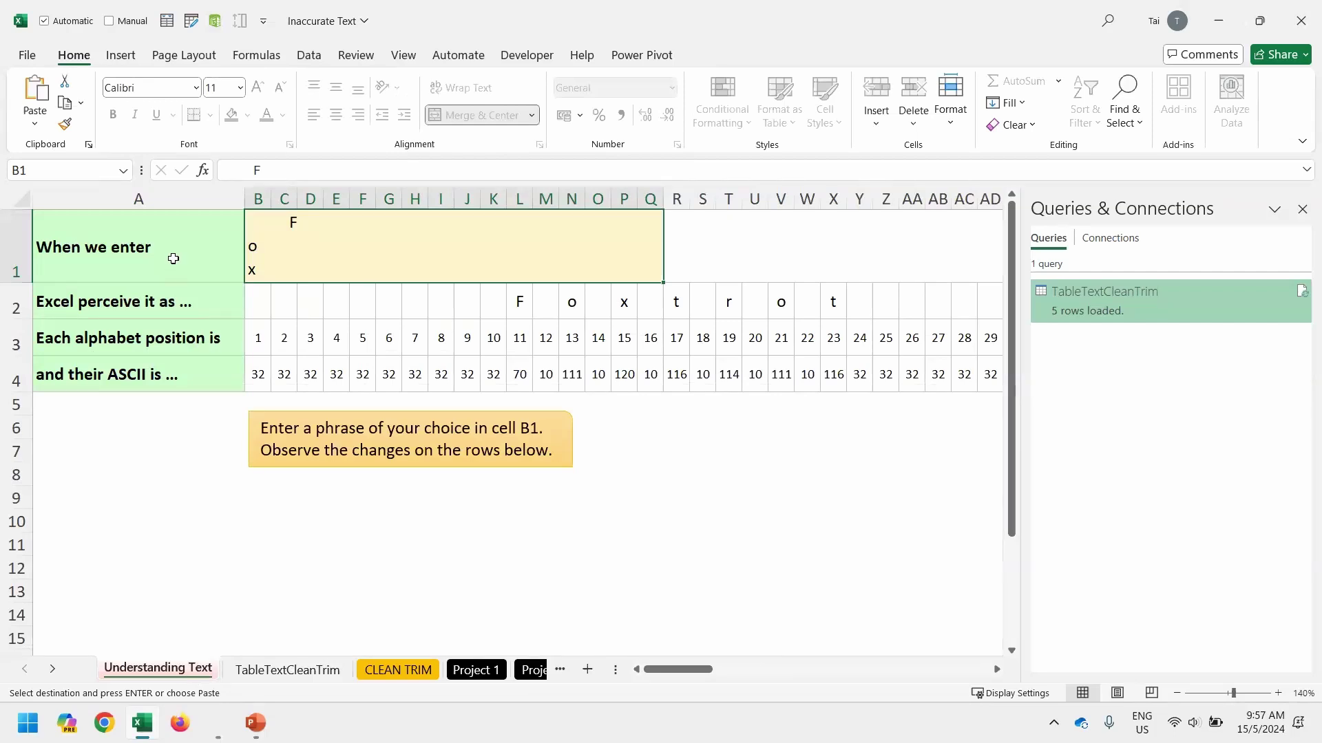
key("ctrl+v")
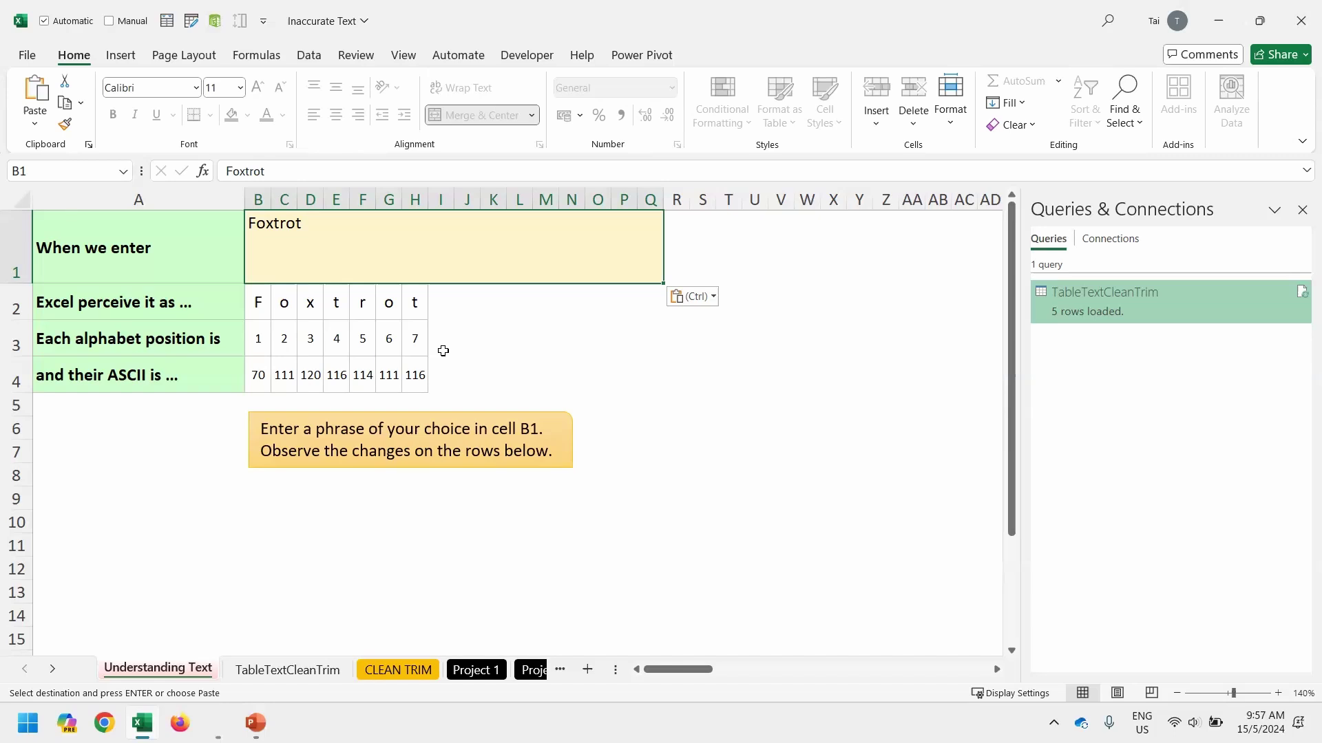
left_click(410, 671)
- Browse the Project 1 and Project 2 pangram sheets, then switch to the Text Data sheet
left_click(410, 671)
left_click(410, 672)
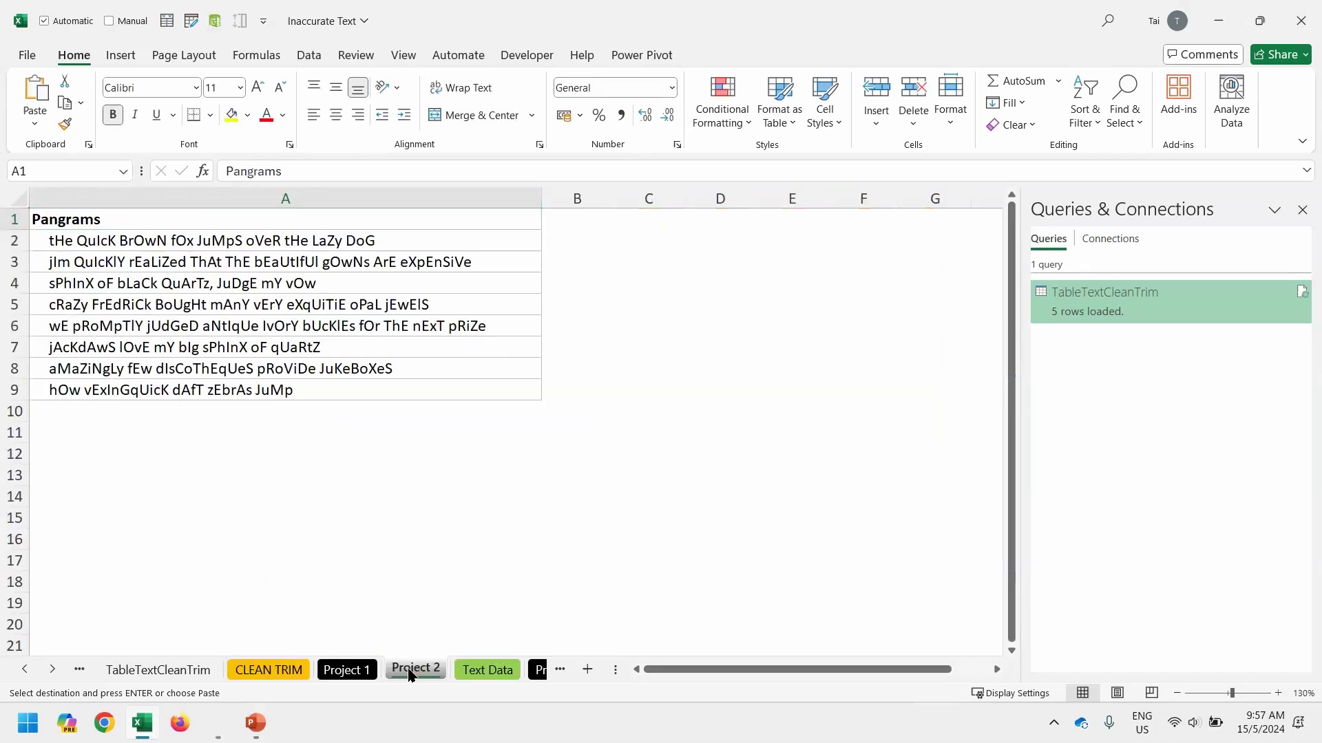
key("ctrl+Page_Up")
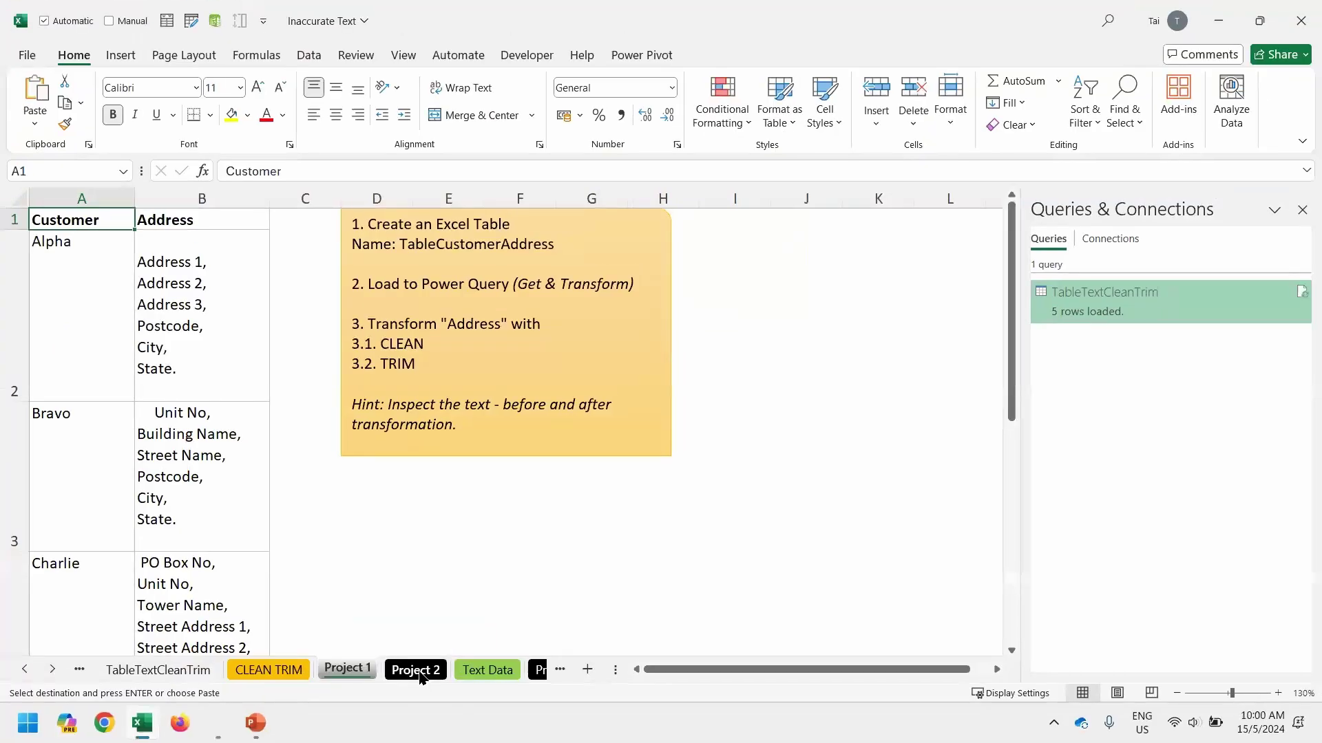
left_click(419, 671)
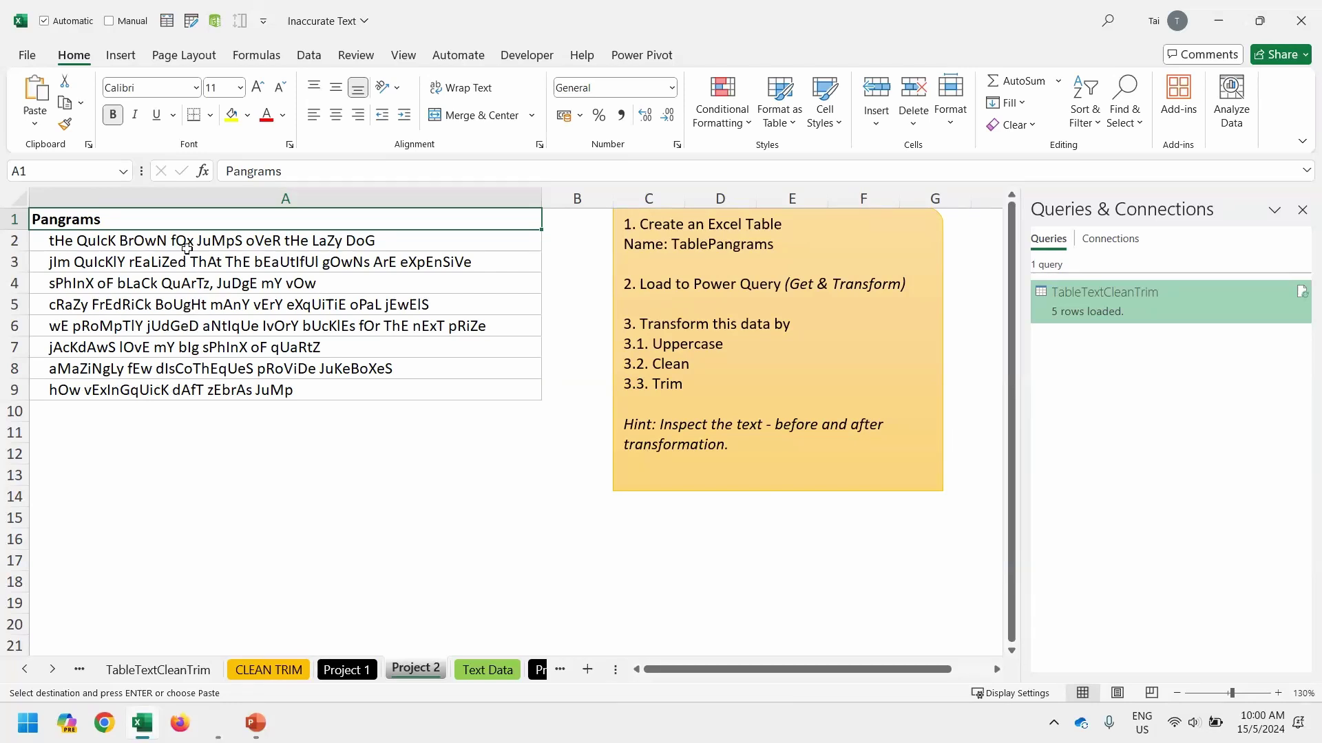
left_click_drag(188, 243, 198, 384)
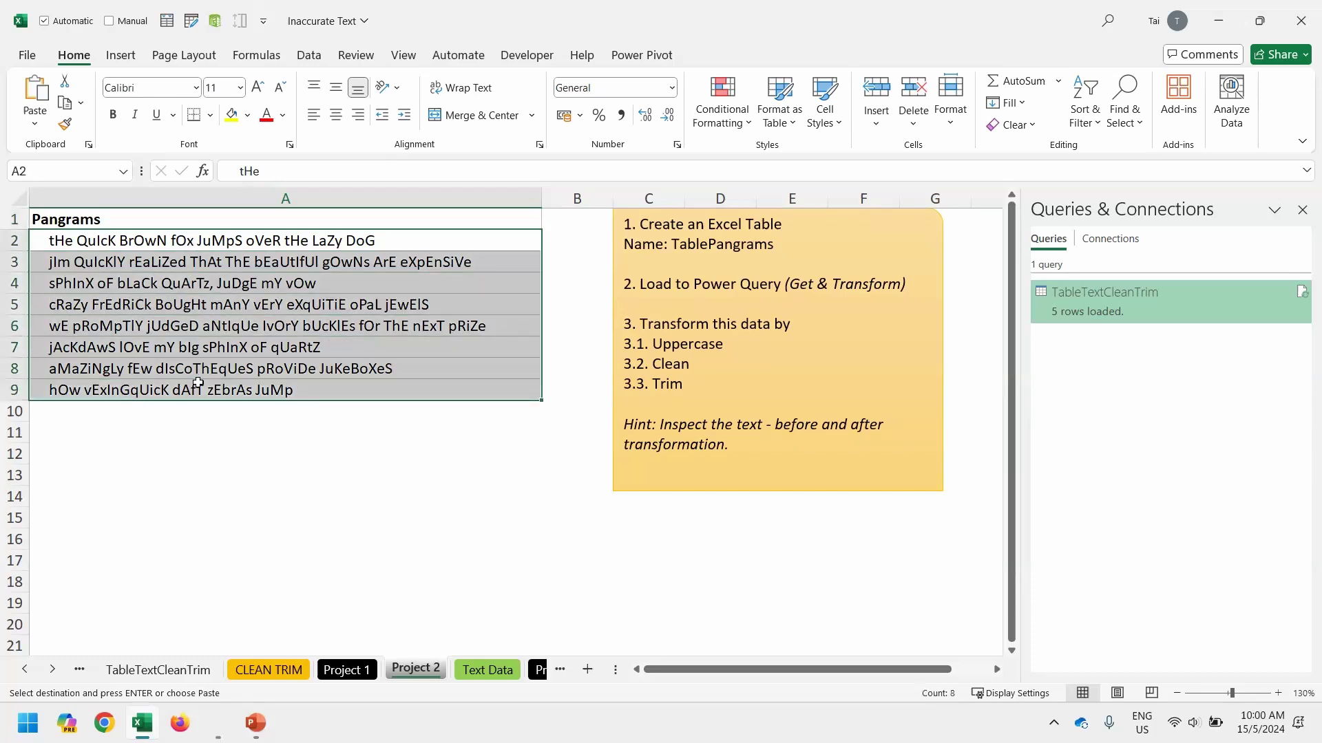
left_click(139, 245)
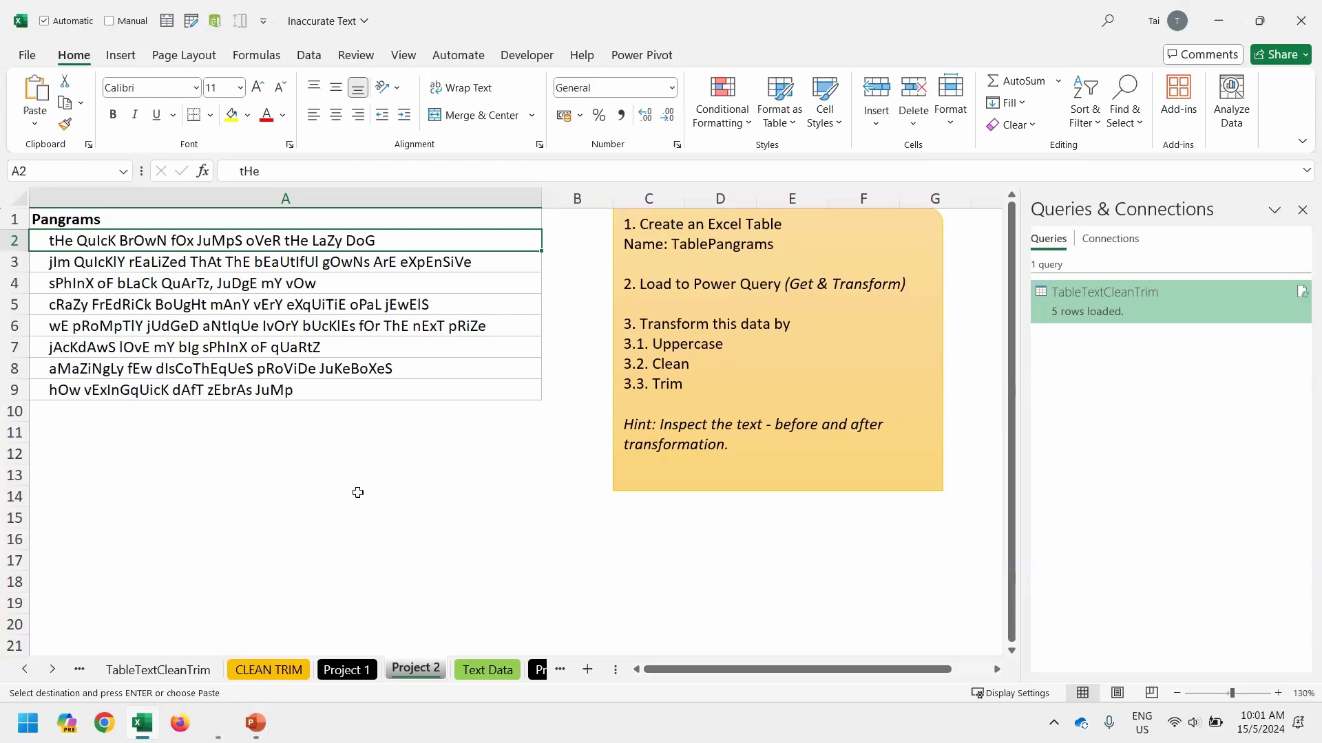
left_click(482, 671)
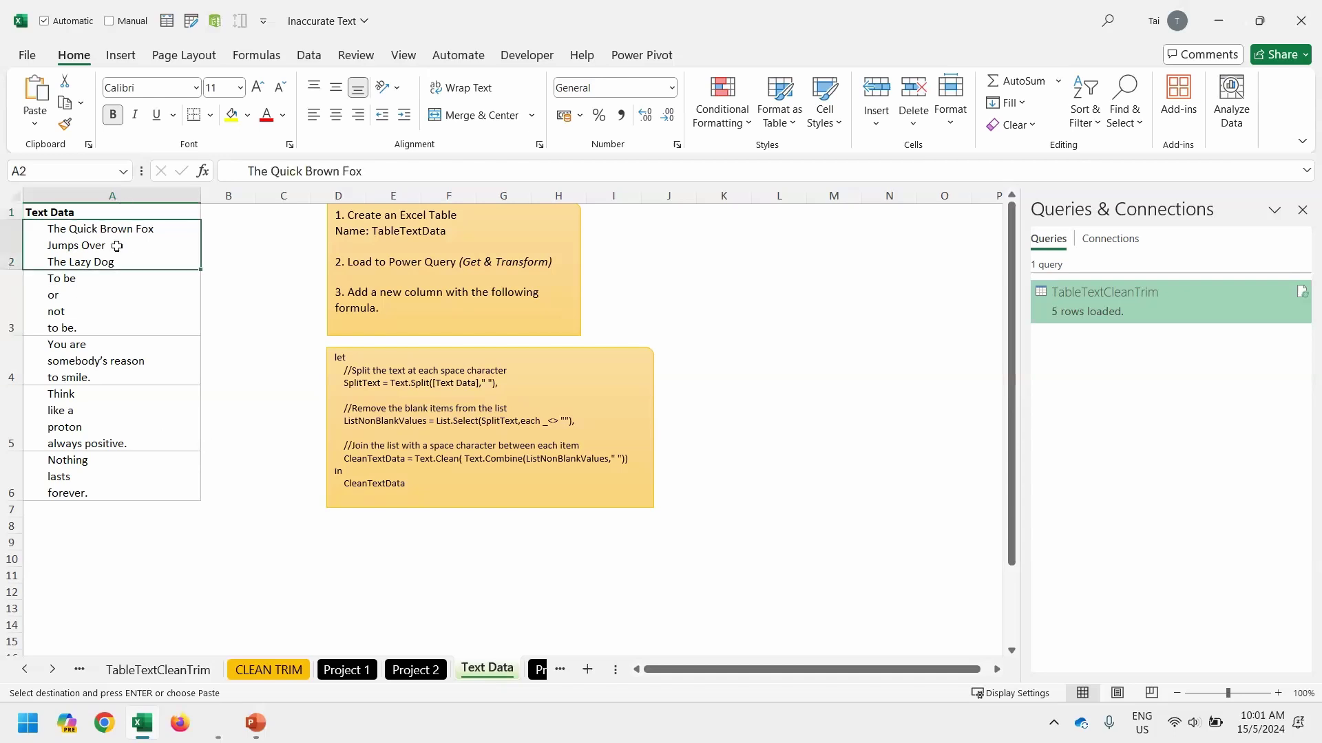
double_click(168, 247)
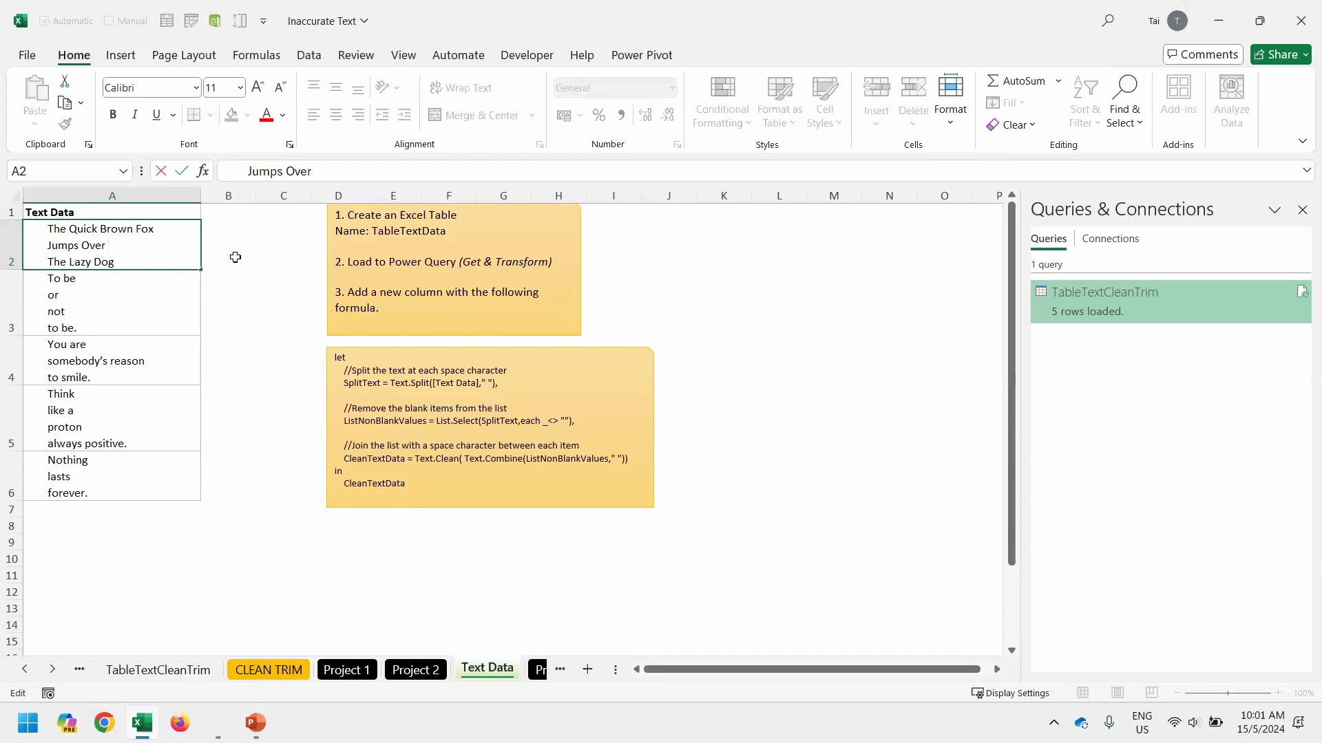
key("ctrl+shift+Right")
key("Up")
key("shift+Down")
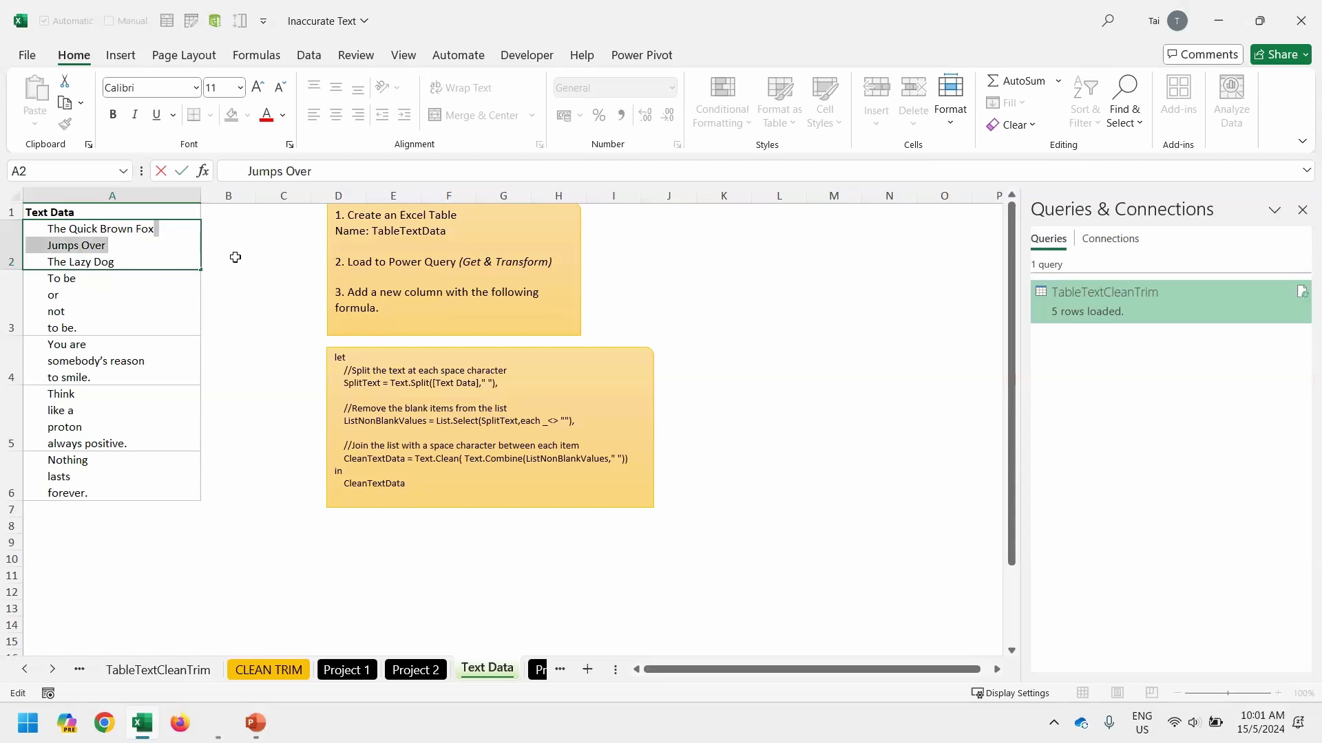
key("shift+Left")
key("shift+Left")
key("shift+Left")
key("shift+Left")
key("shift+Left")
key("shift+Left")
key("shift+Left")
key("shift+Left")
key("shift+Left")
key("shift+Left")
key("shift+Left")
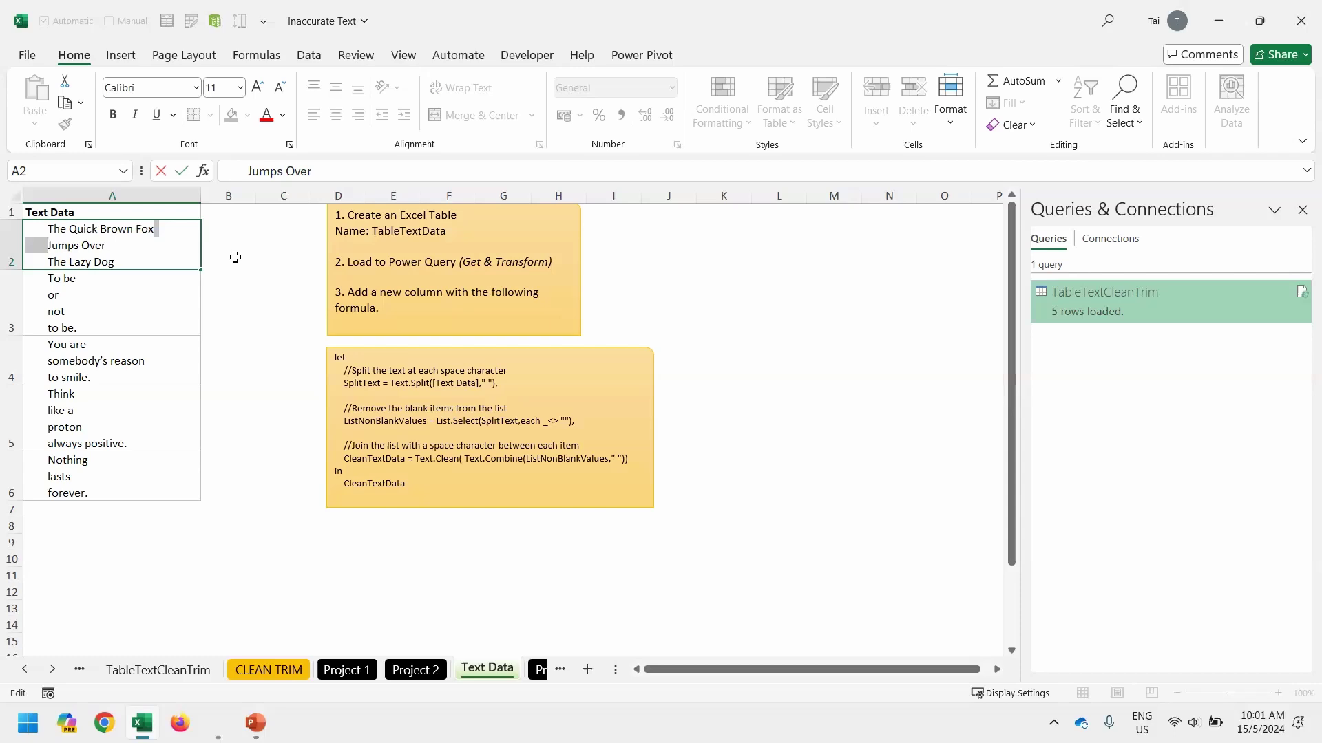
left_click(436, 420)
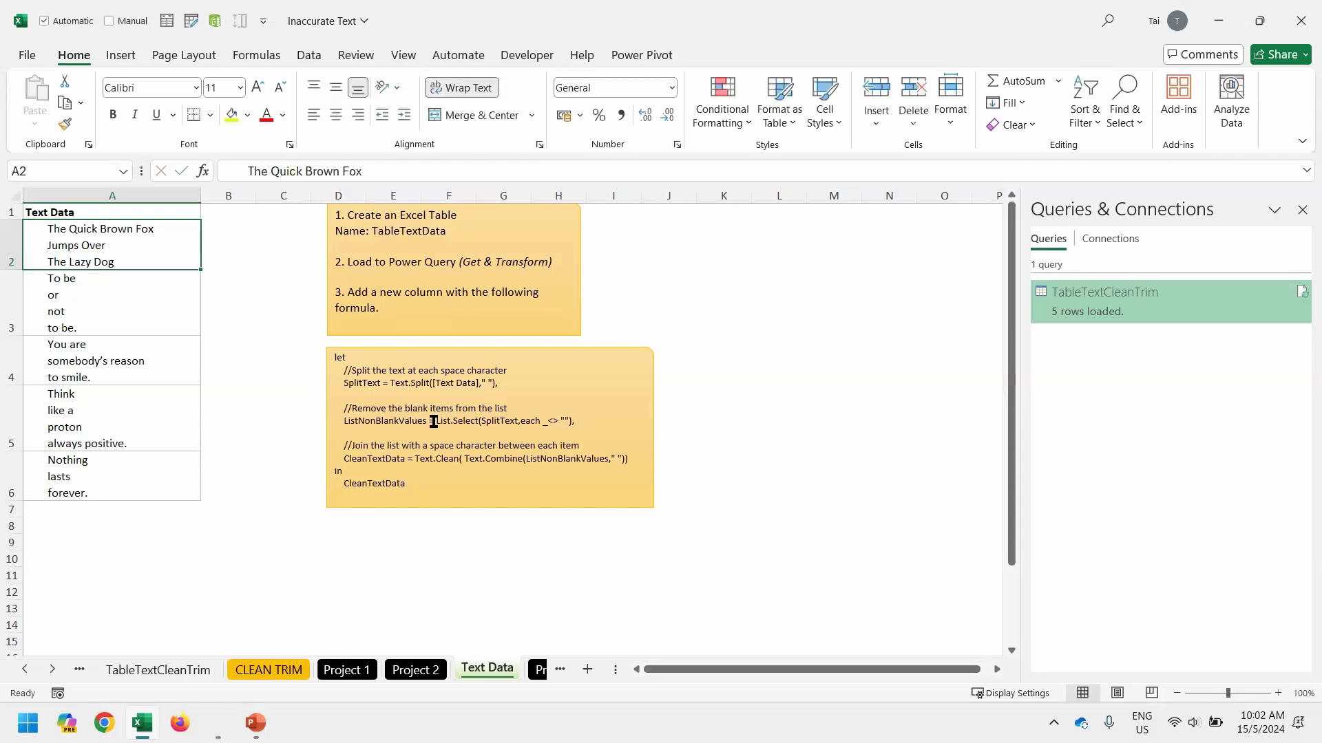
left_click(436, 421)
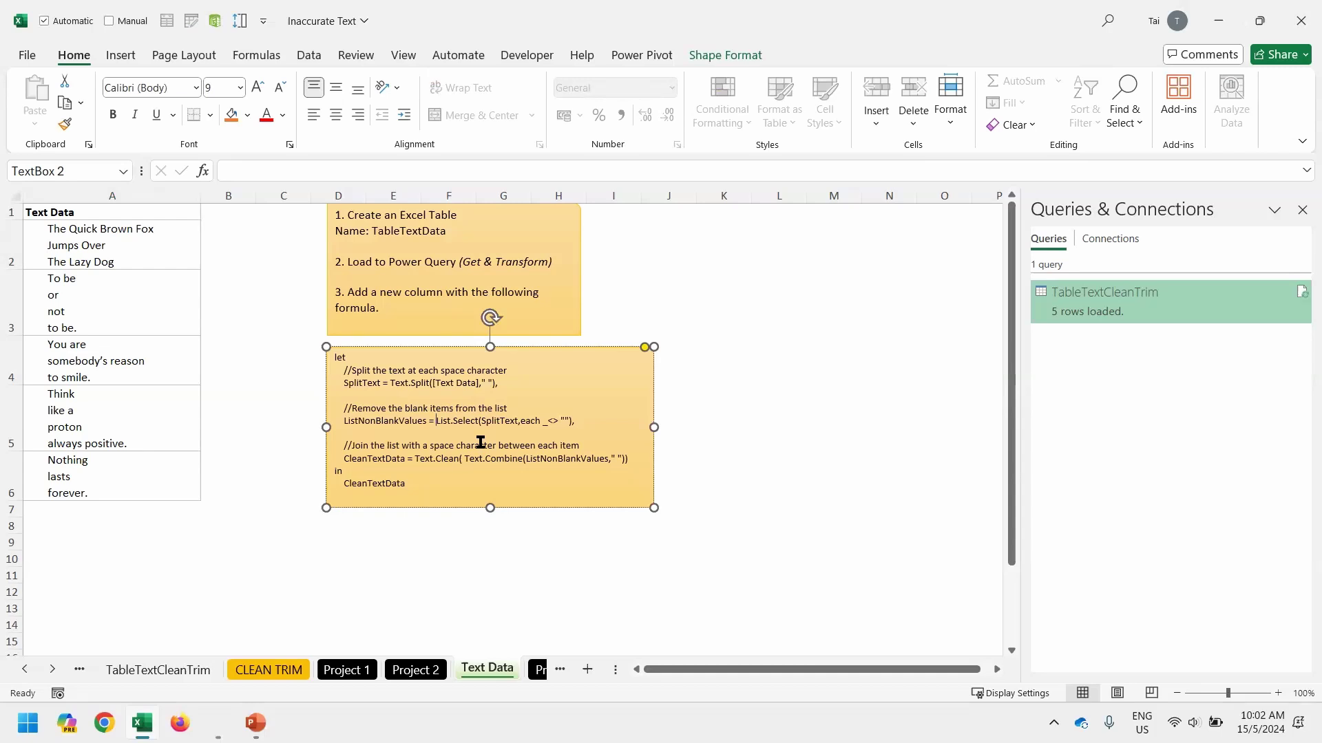
- Select and copy the entire M-code formula from the Text Data sheet's note text box
key("ctrl+a")
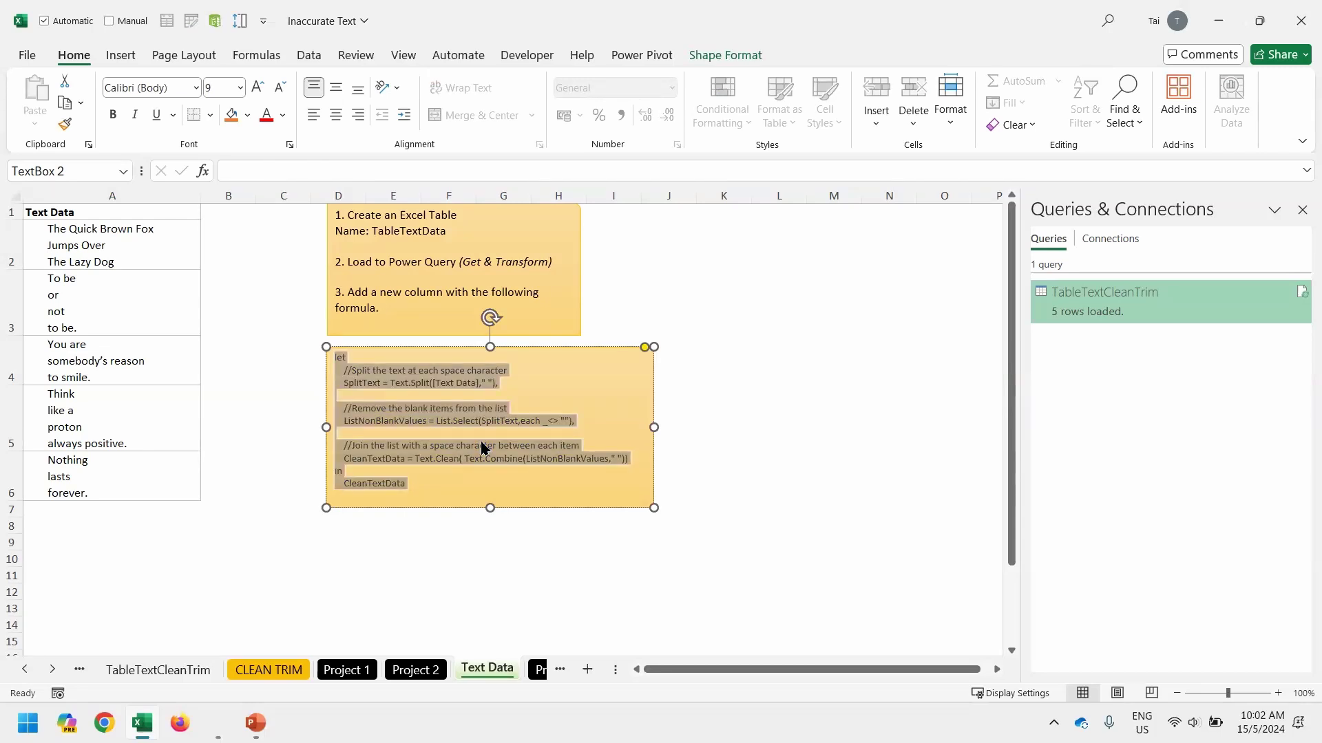
key("ctrl+c")
left_click(480, 442)
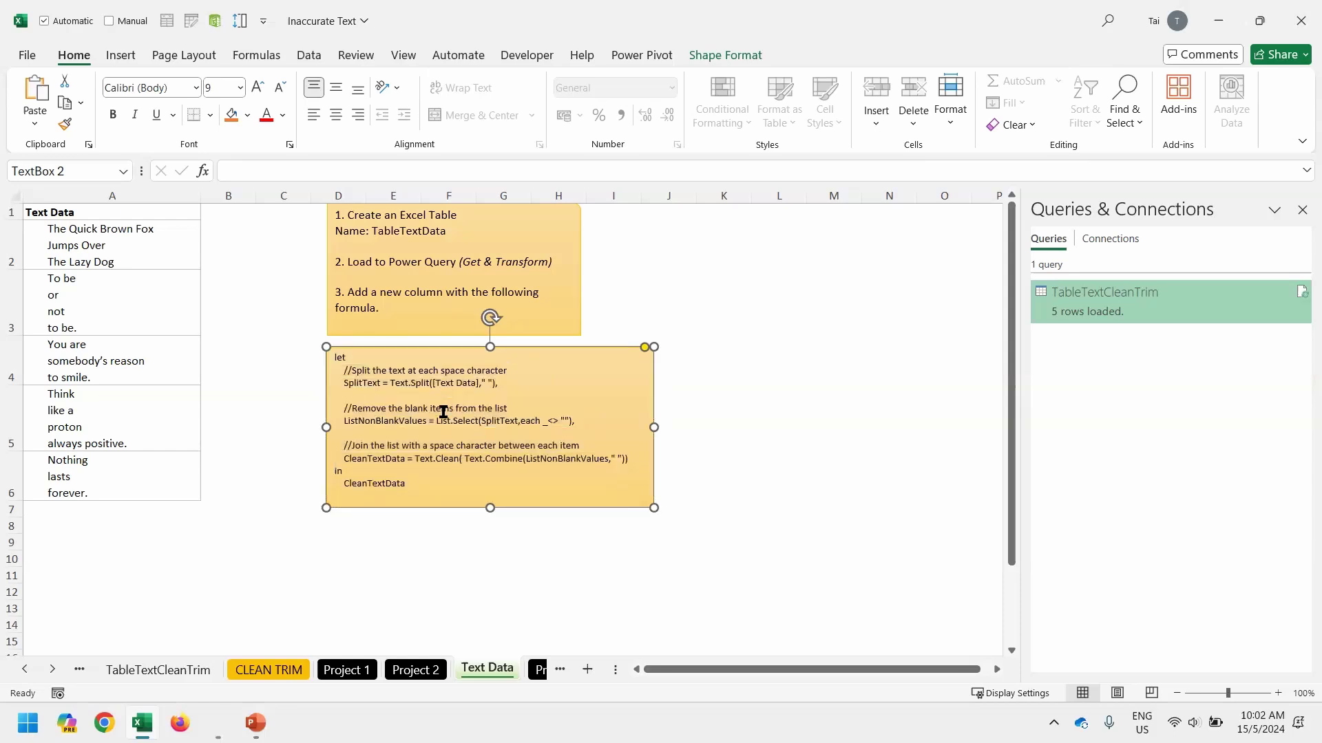
- Convert the Text Data list A1:A6 into a table named TableTextData
left_click(144, 300)
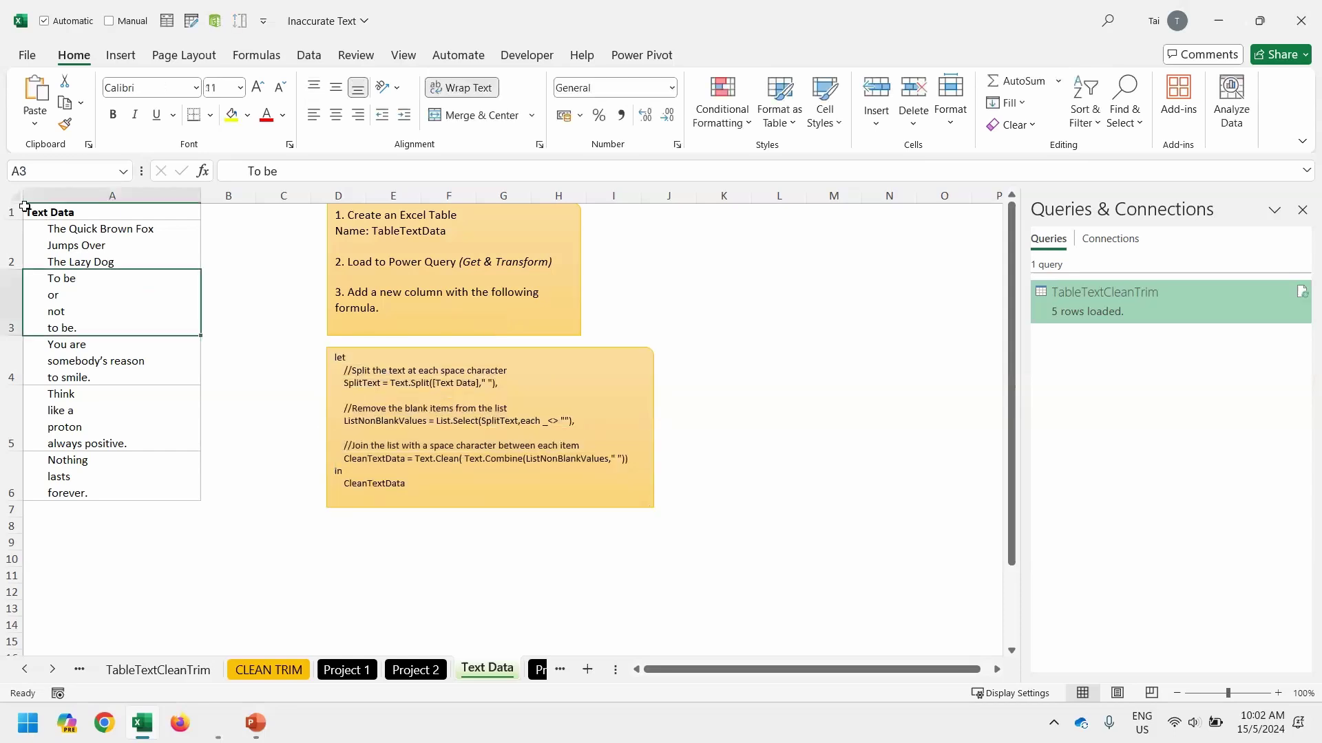
key("ctrl+t")
key("Return")
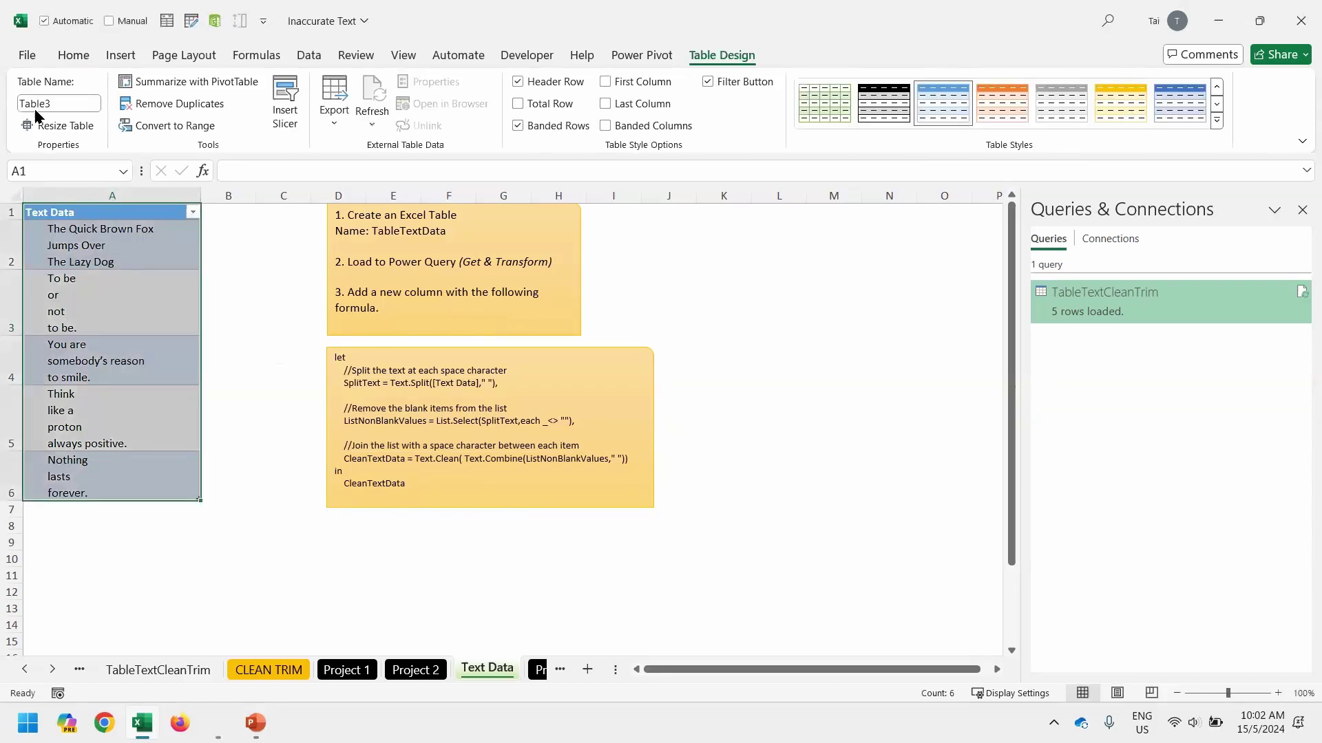
left_click(69, 102)
type("TableTextData")
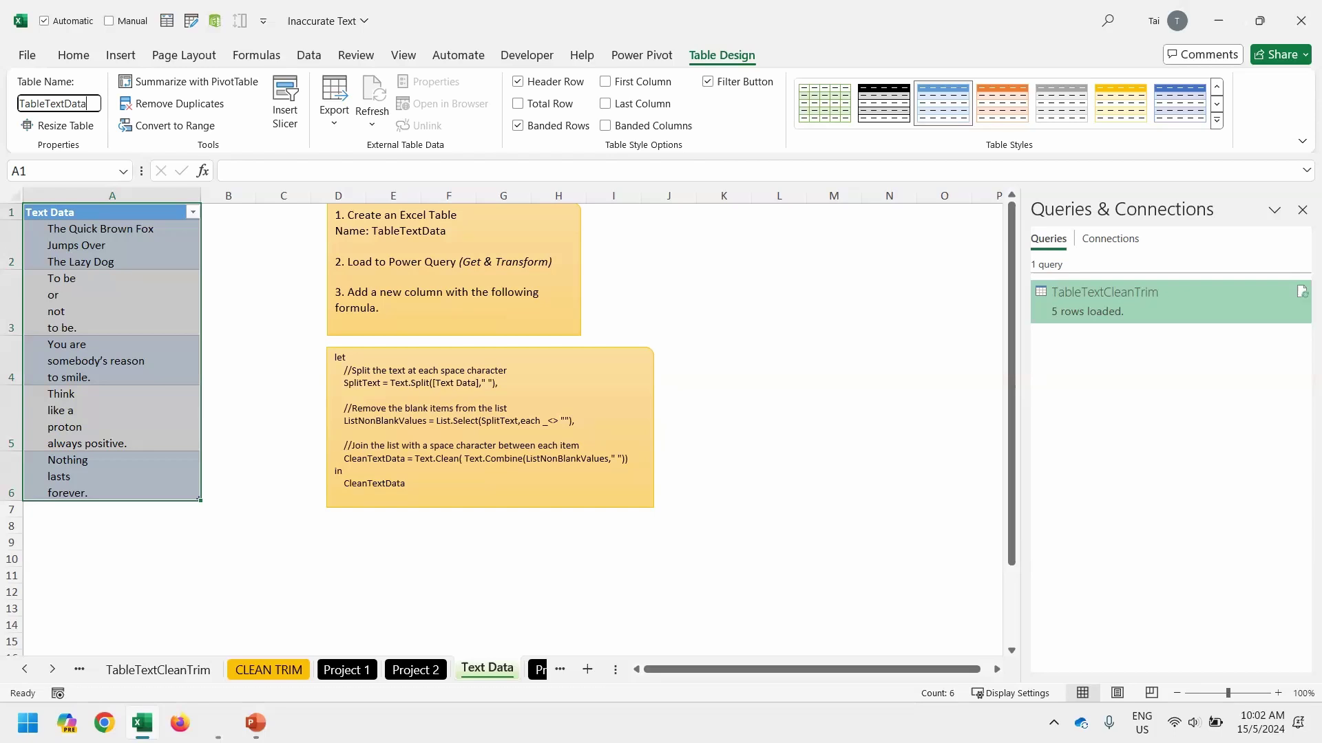
key("Return")
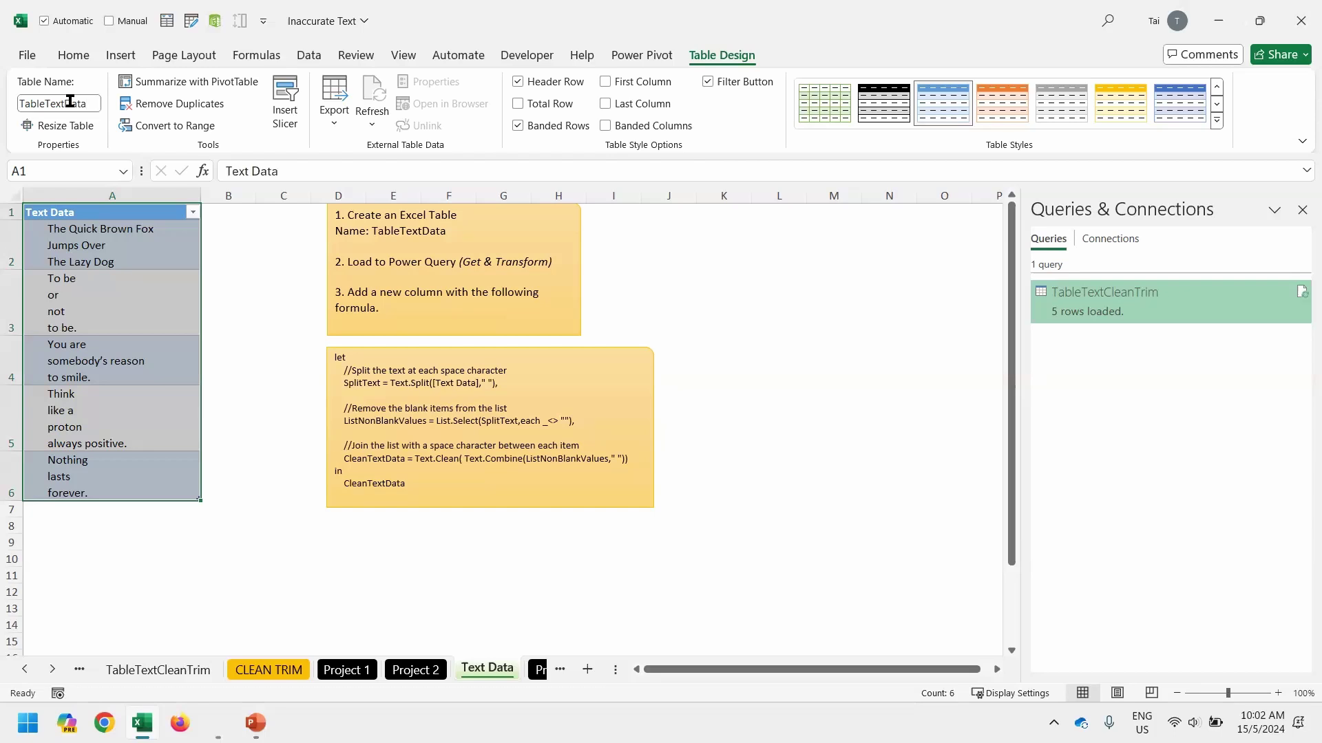
left_click(302, 55)
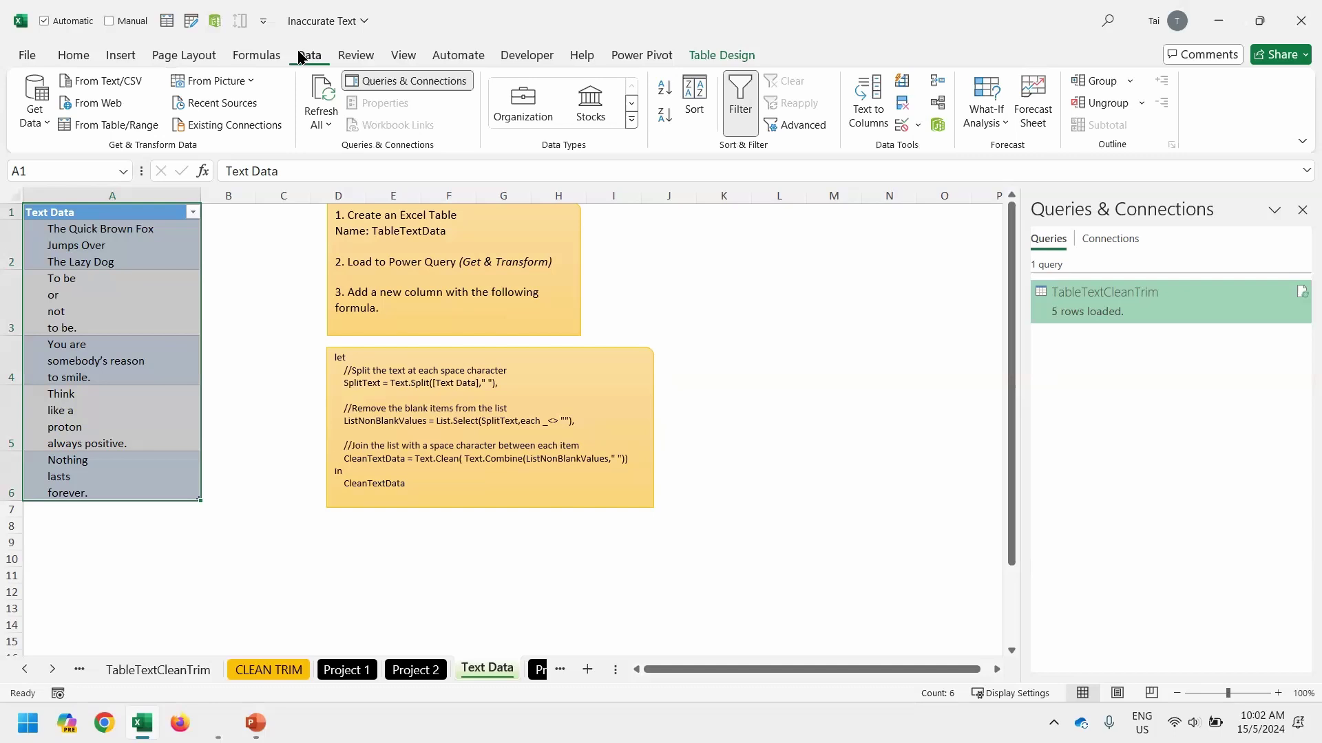
- Load TableTextData into Power Query and trim the Text Data column
left_click(133, 128)
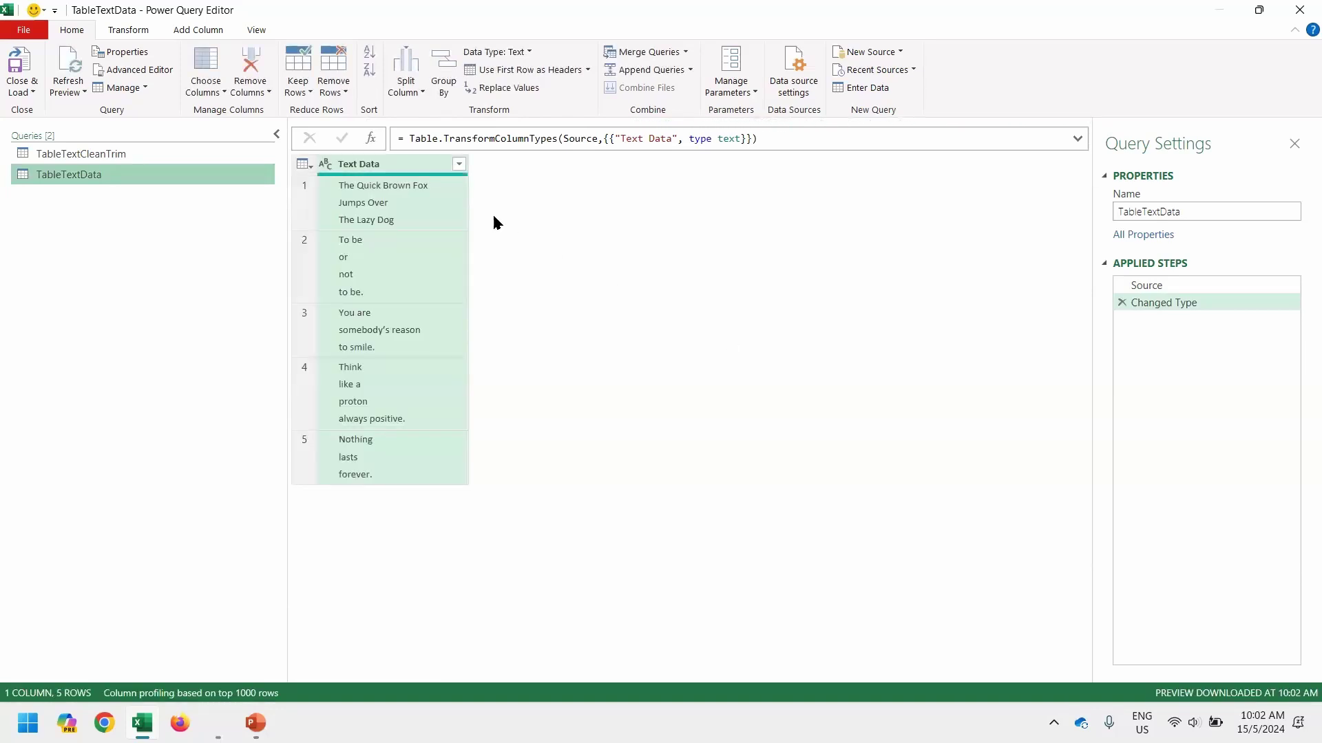
right_click(411, 170)
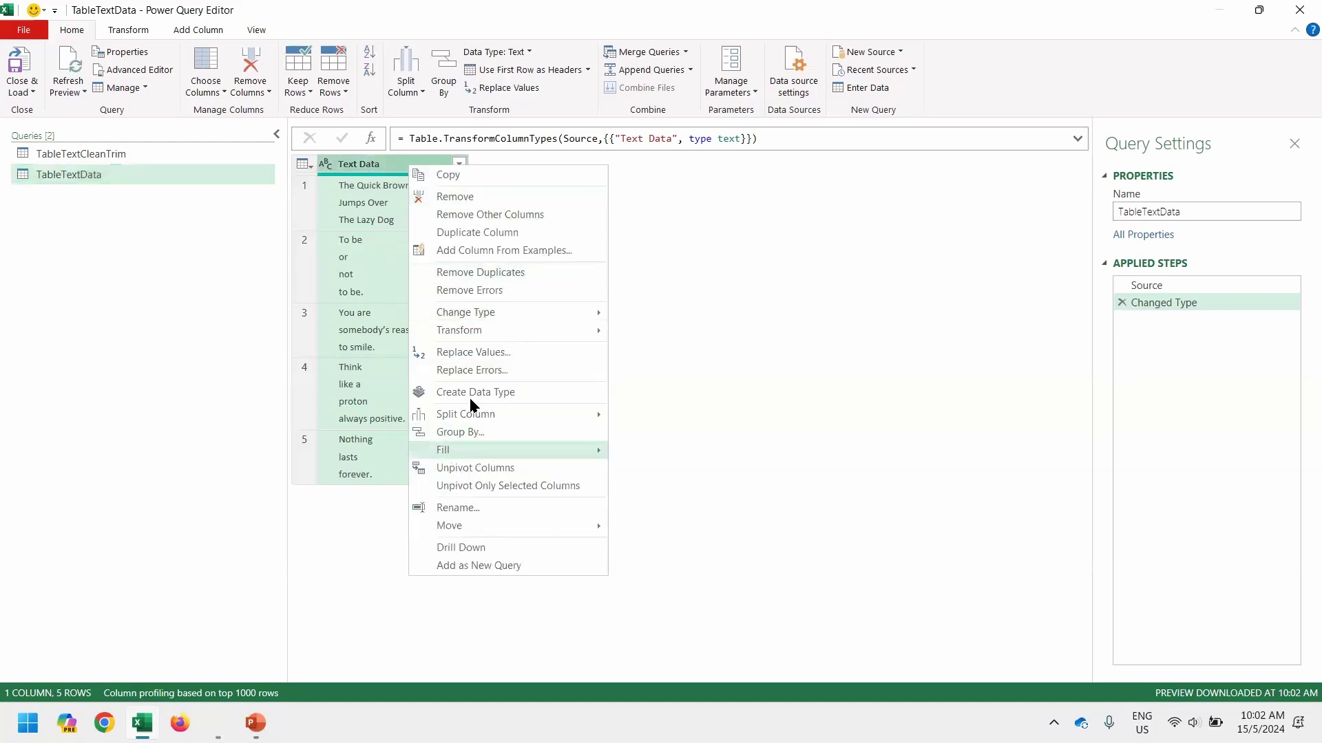
mouse_move(523, 325)
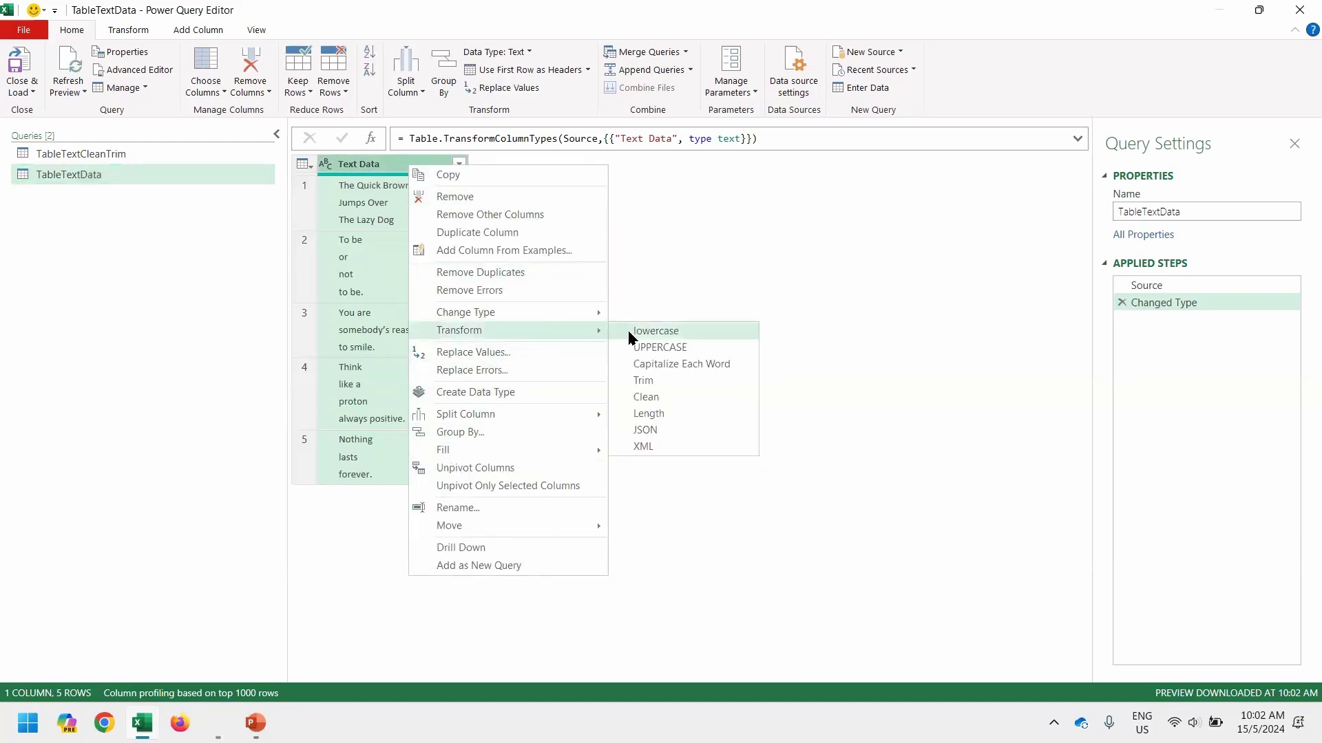
left_click(662, 380)
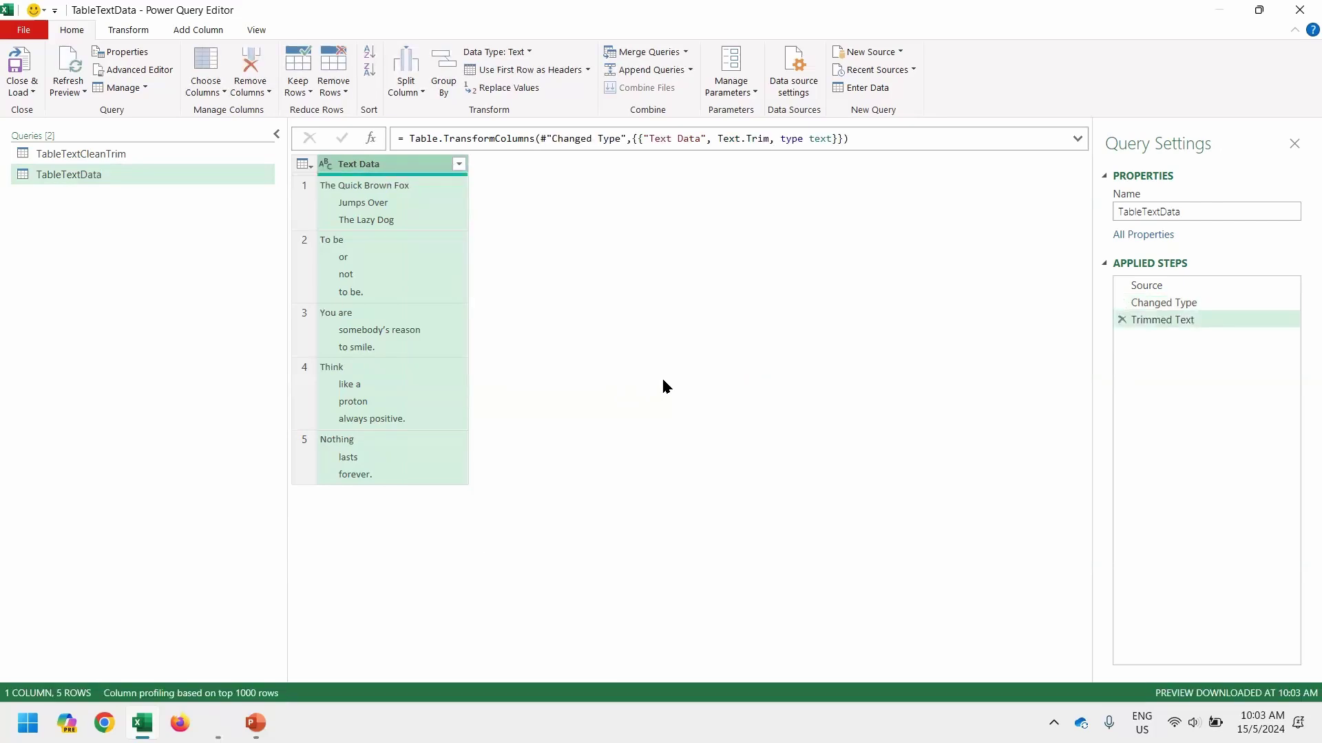
- Clean non-printing characters from the Text Data column
right_click(412, 167)
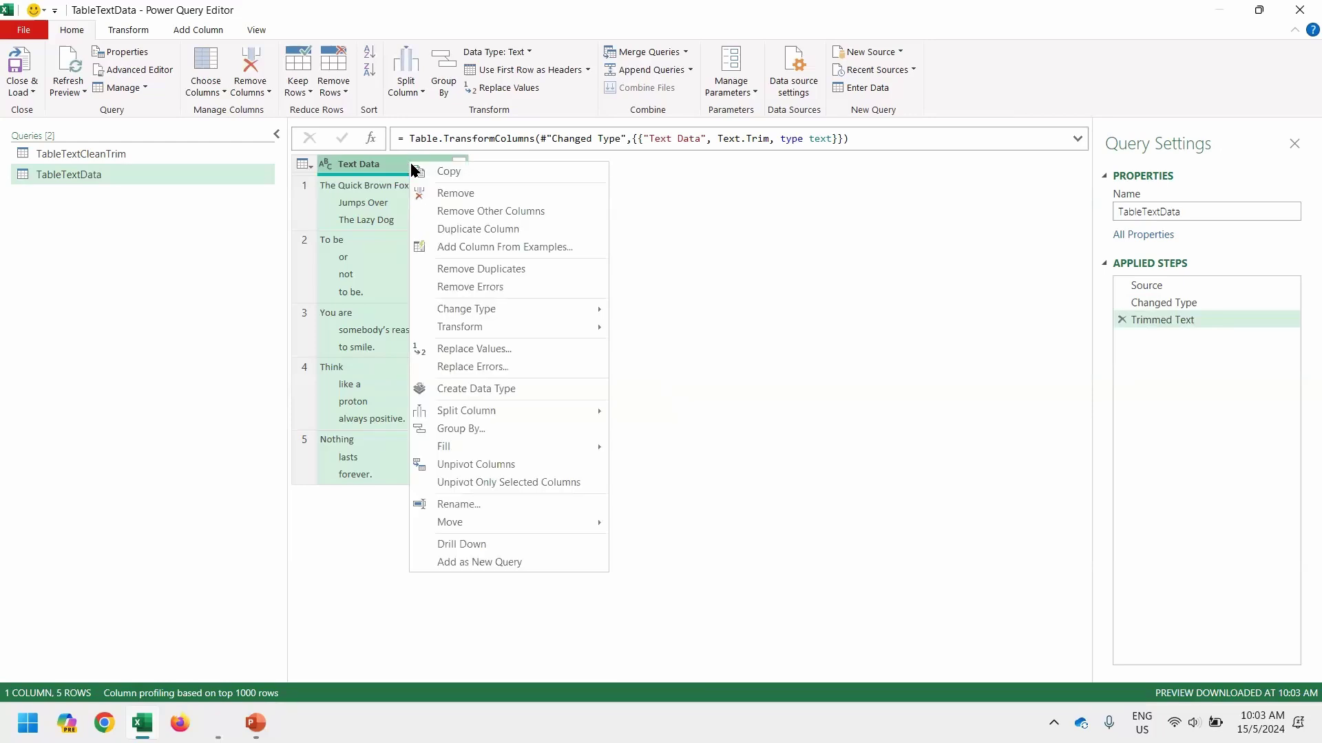
mouse_move(523, 329)
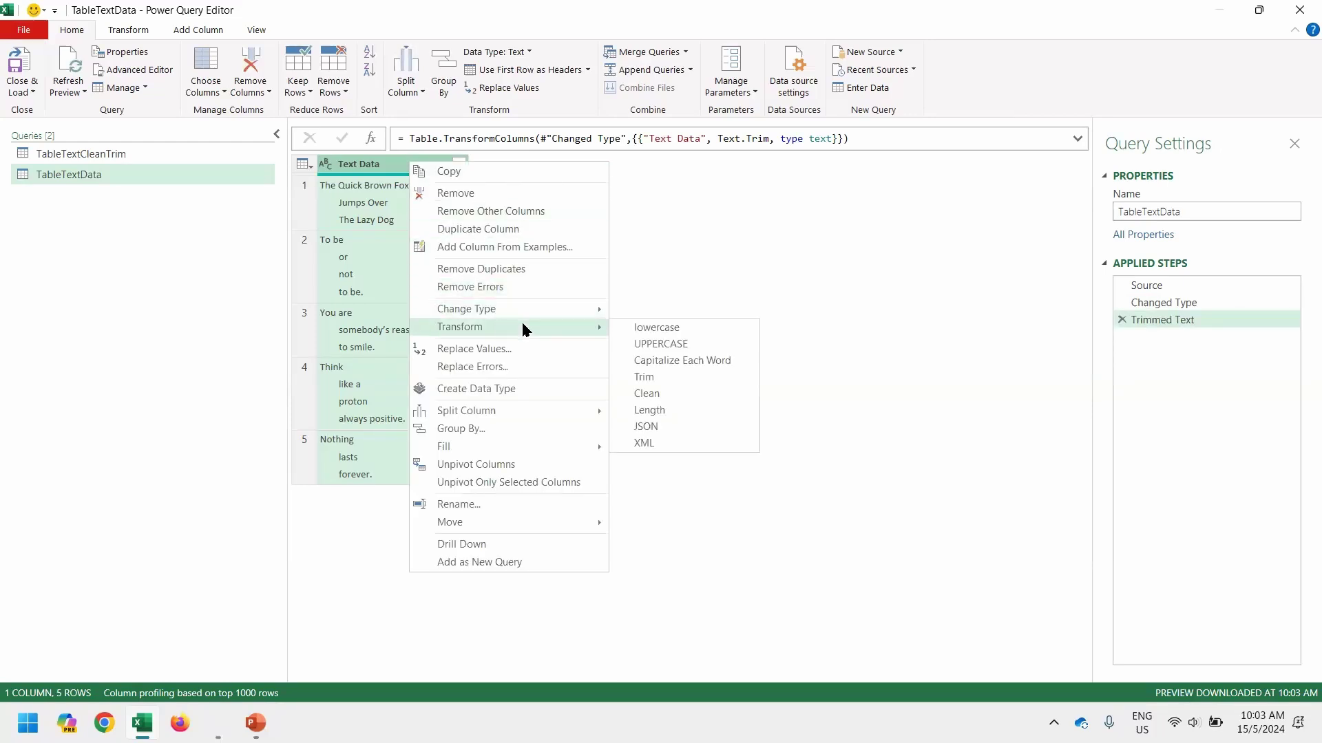
left_click(685, 403)
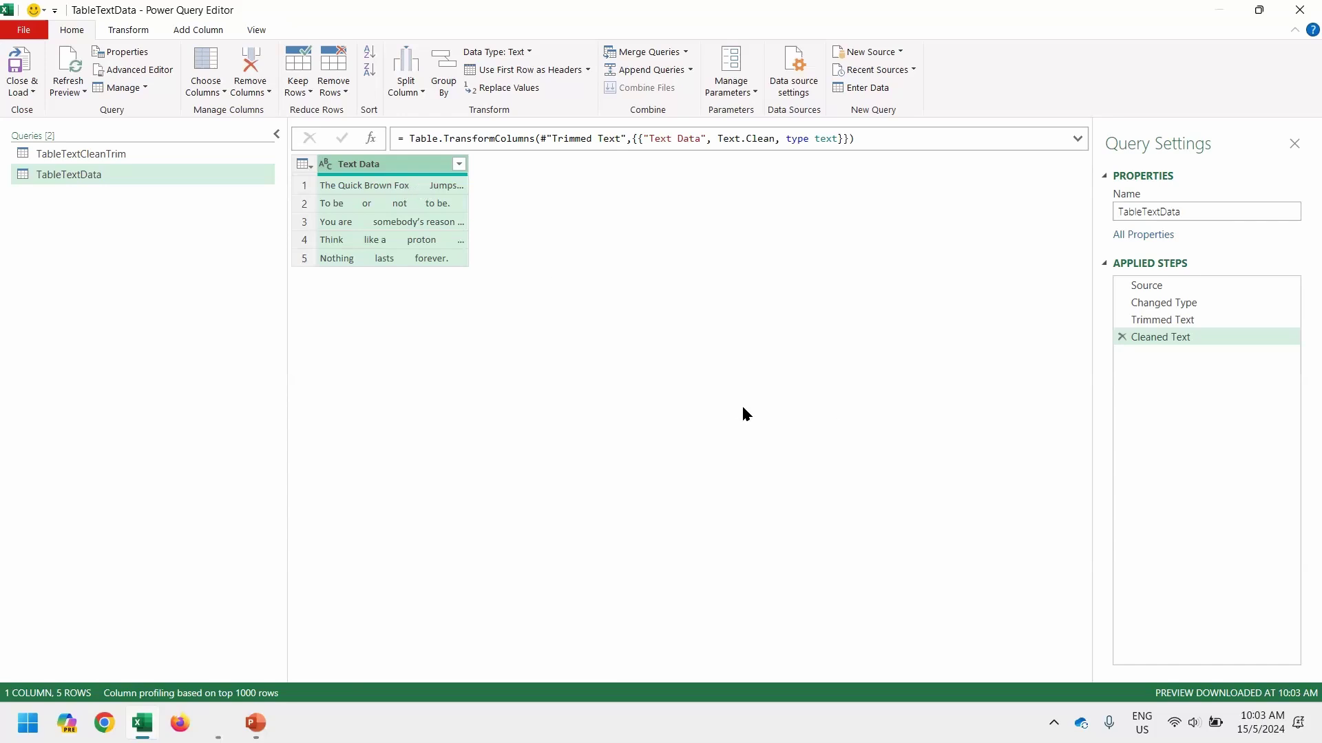
- Delete the Cleaned Text and Trimmed Text applied steps
left_click(1122, 337)
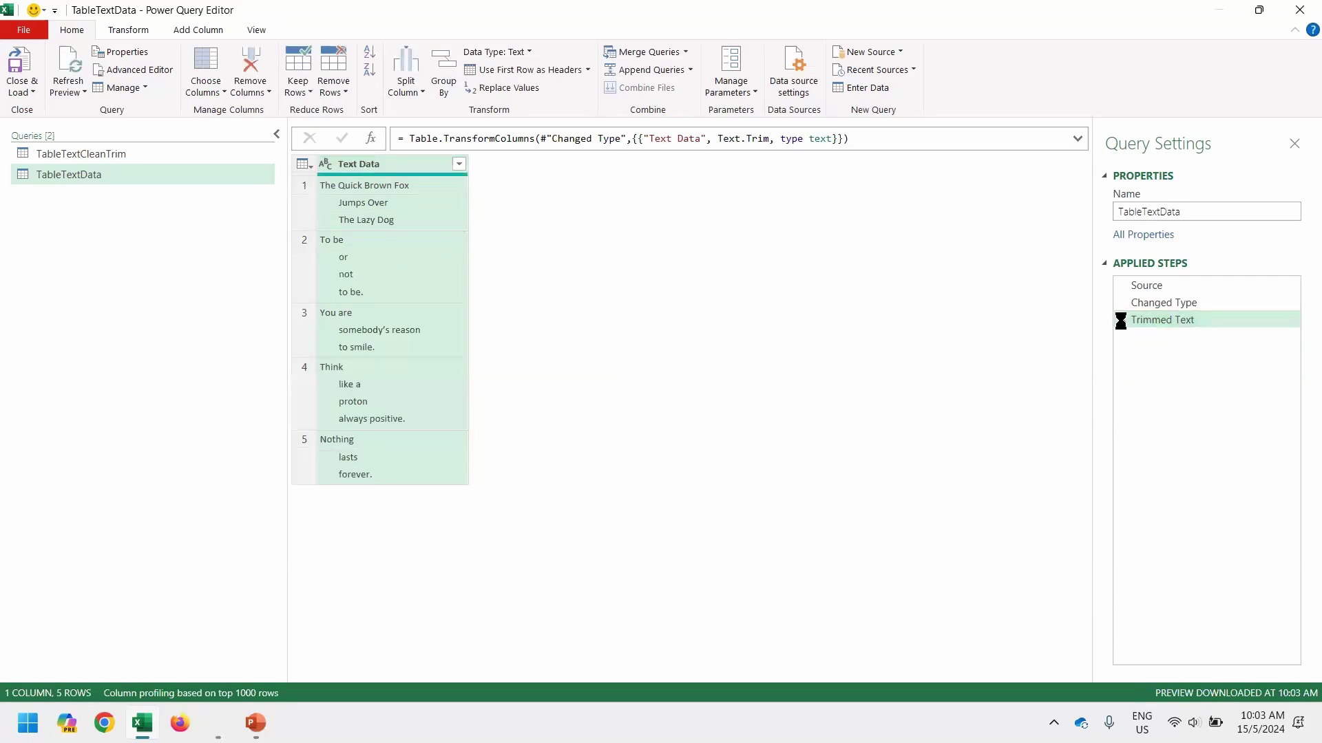
left_click(1121, 320)
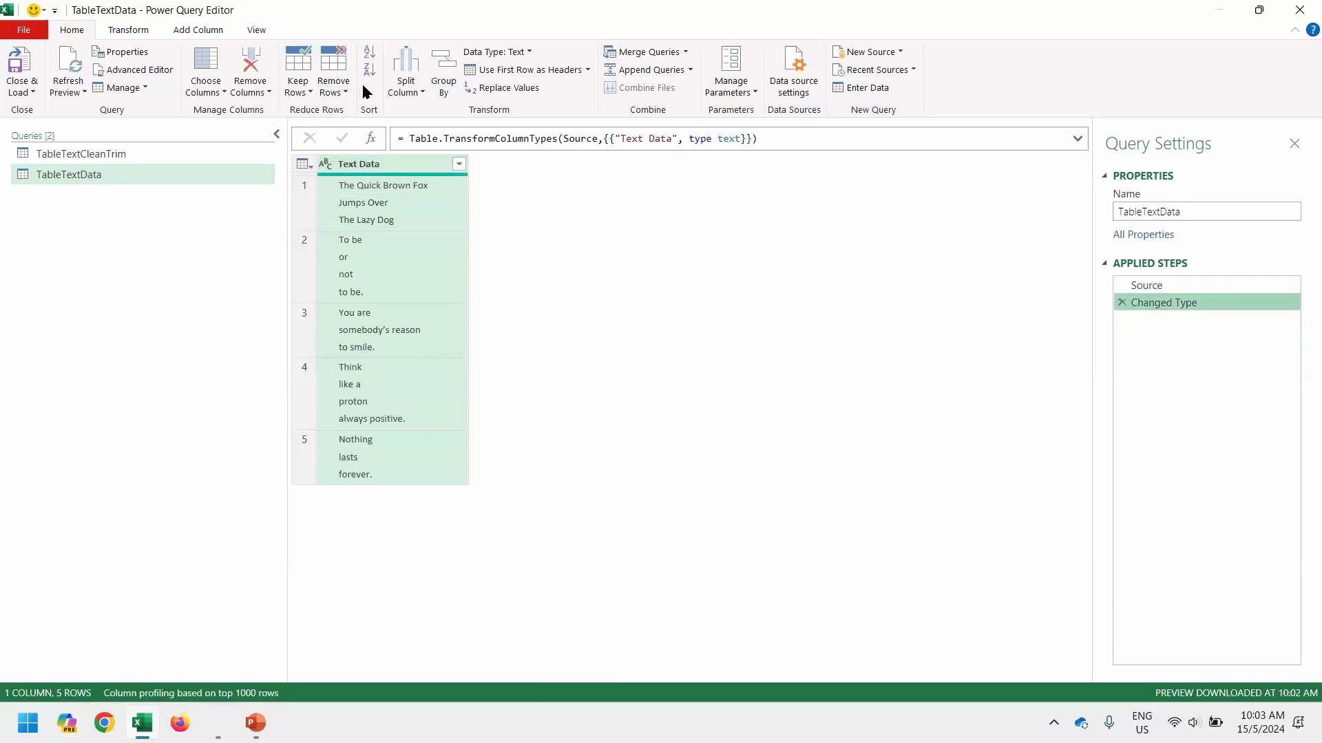
left_click(206, 33)
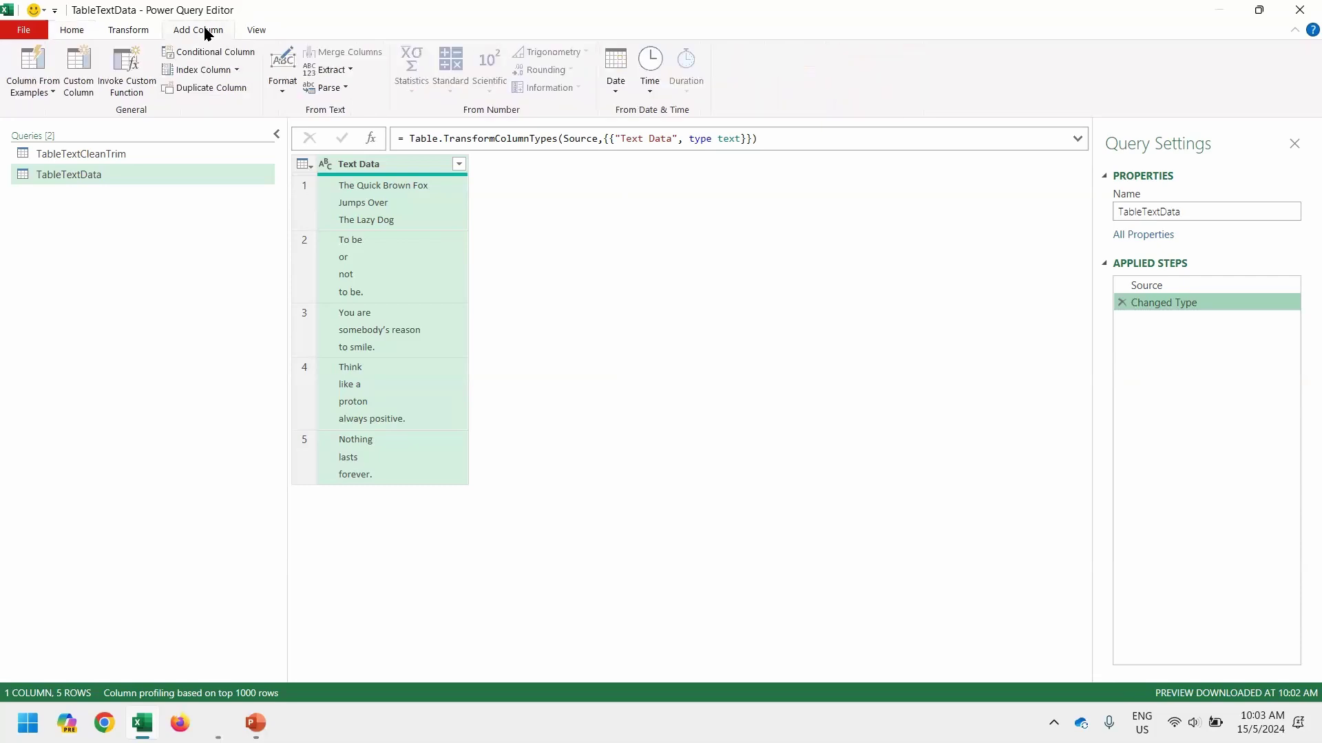
- Add a custom column named Cleaned Text Data using the pasted M-code formula
left_click(77, 78)
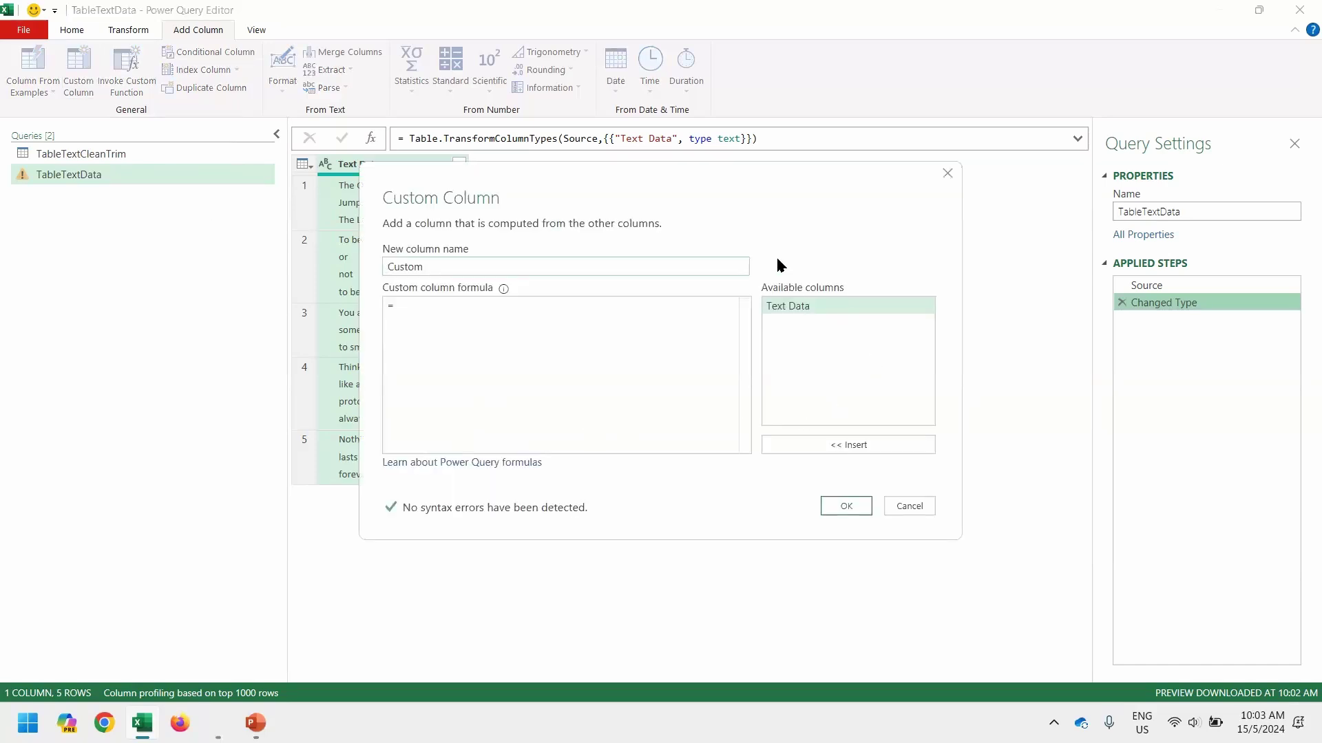
left_click_drag(691, 188, 681, 218)
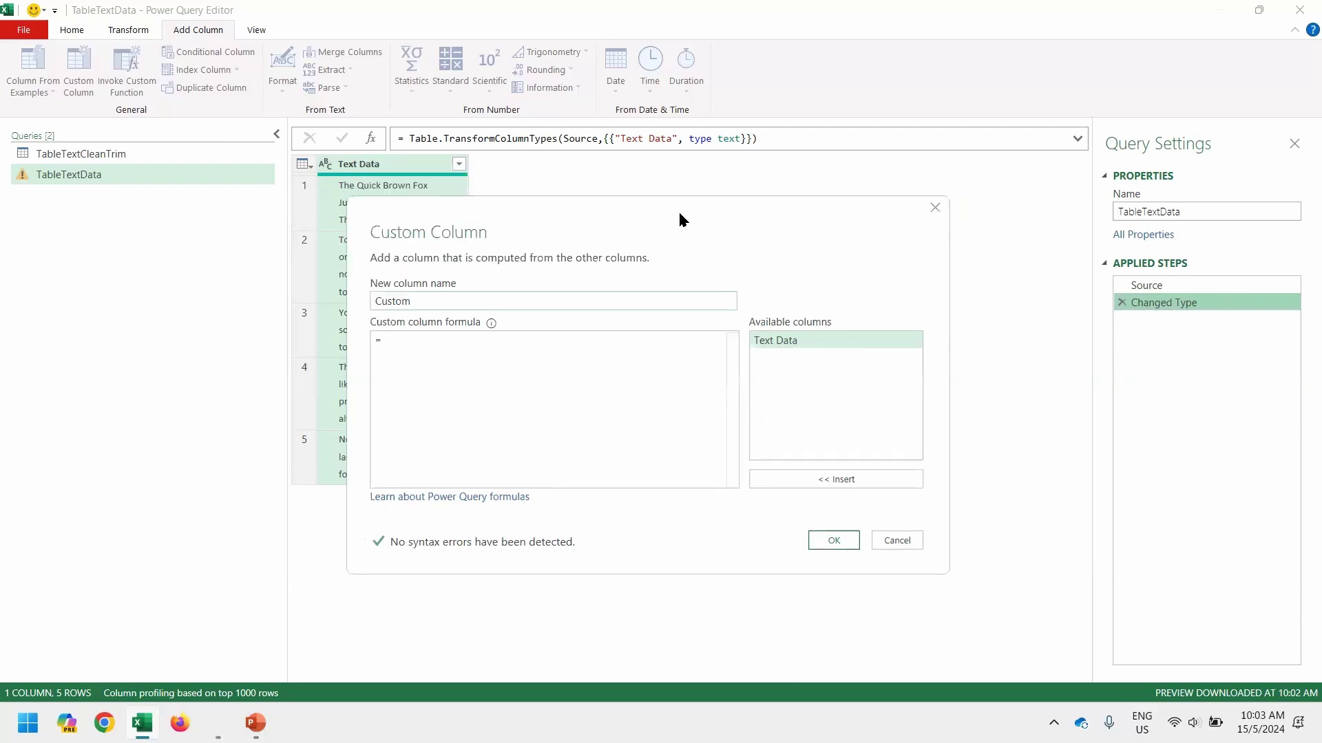
double_click(627, 300)
type("Custom")
key("BackSpace")
key("BackSpace")
key("BackSpace")
key("BackSpace")
key("BackSpace")
key("BackSpace")
type("Cleaned ")
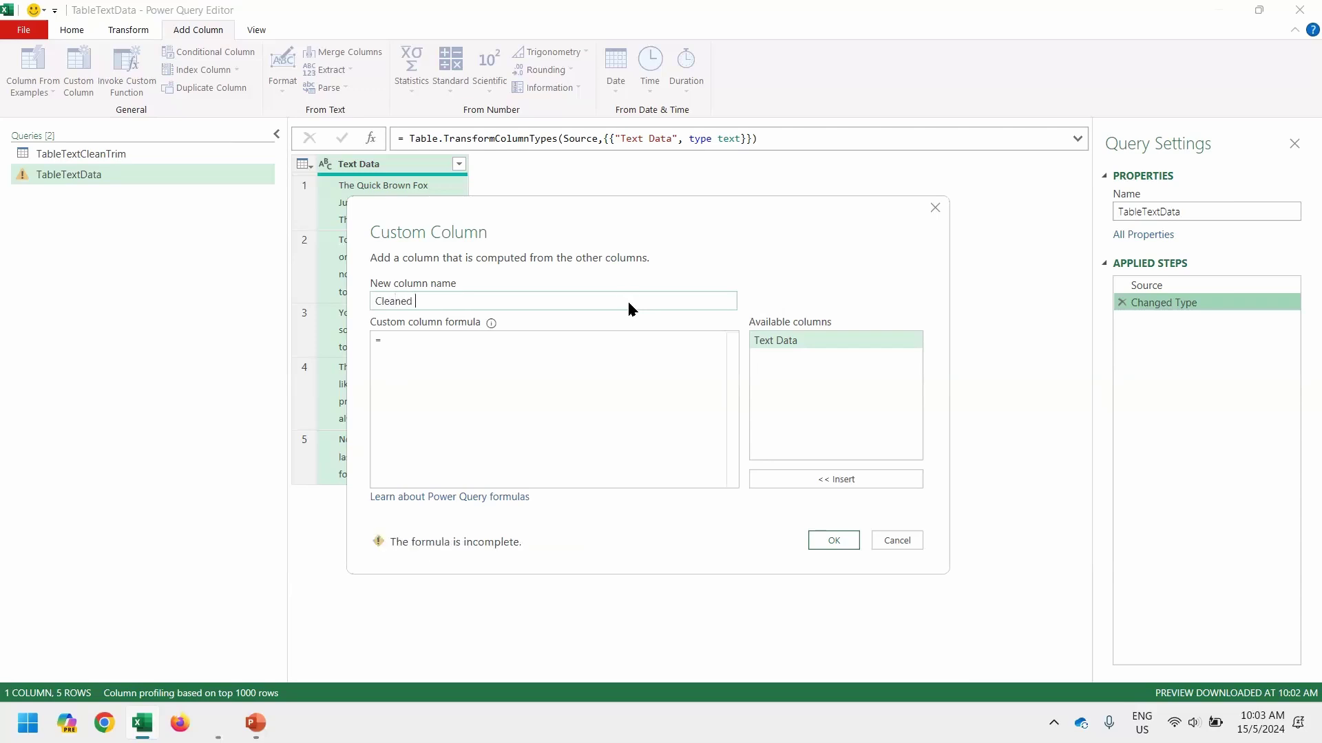
type("Text Data")
key("ctrl+v")
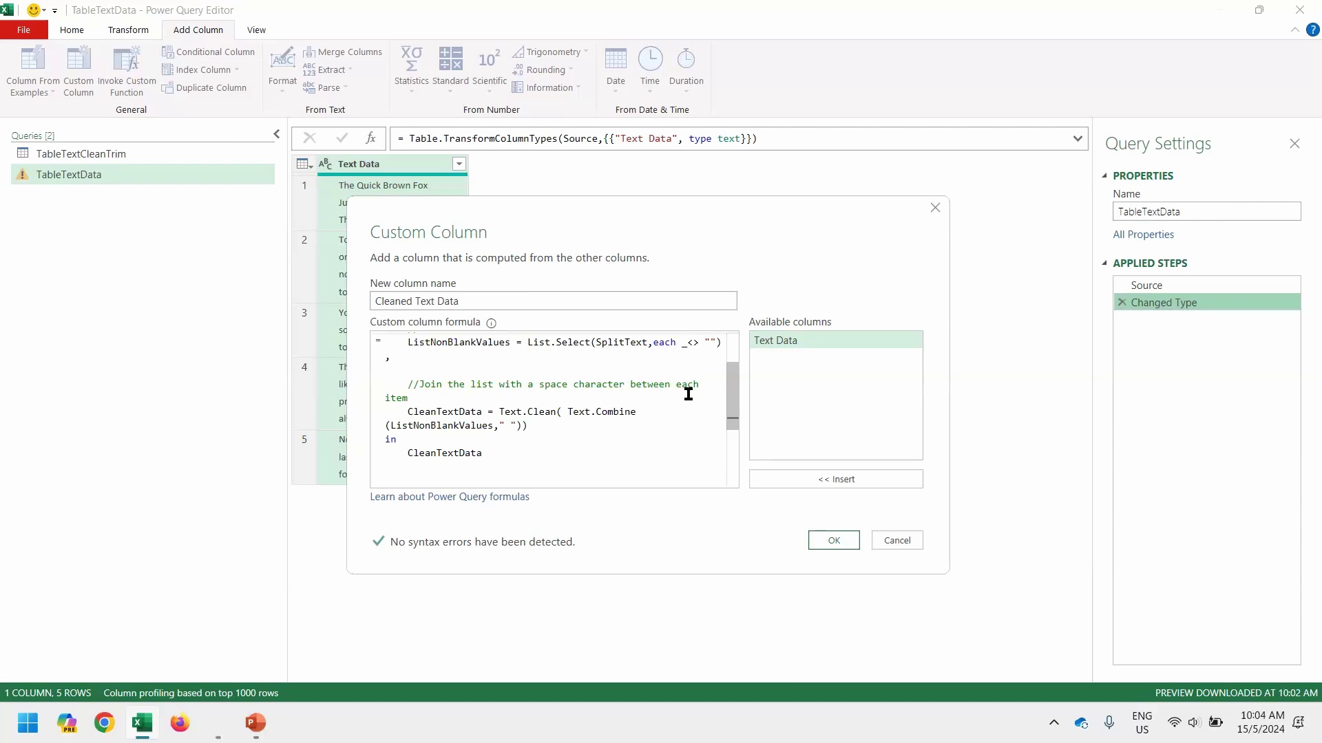
scroll(688, 394, "up", 2)
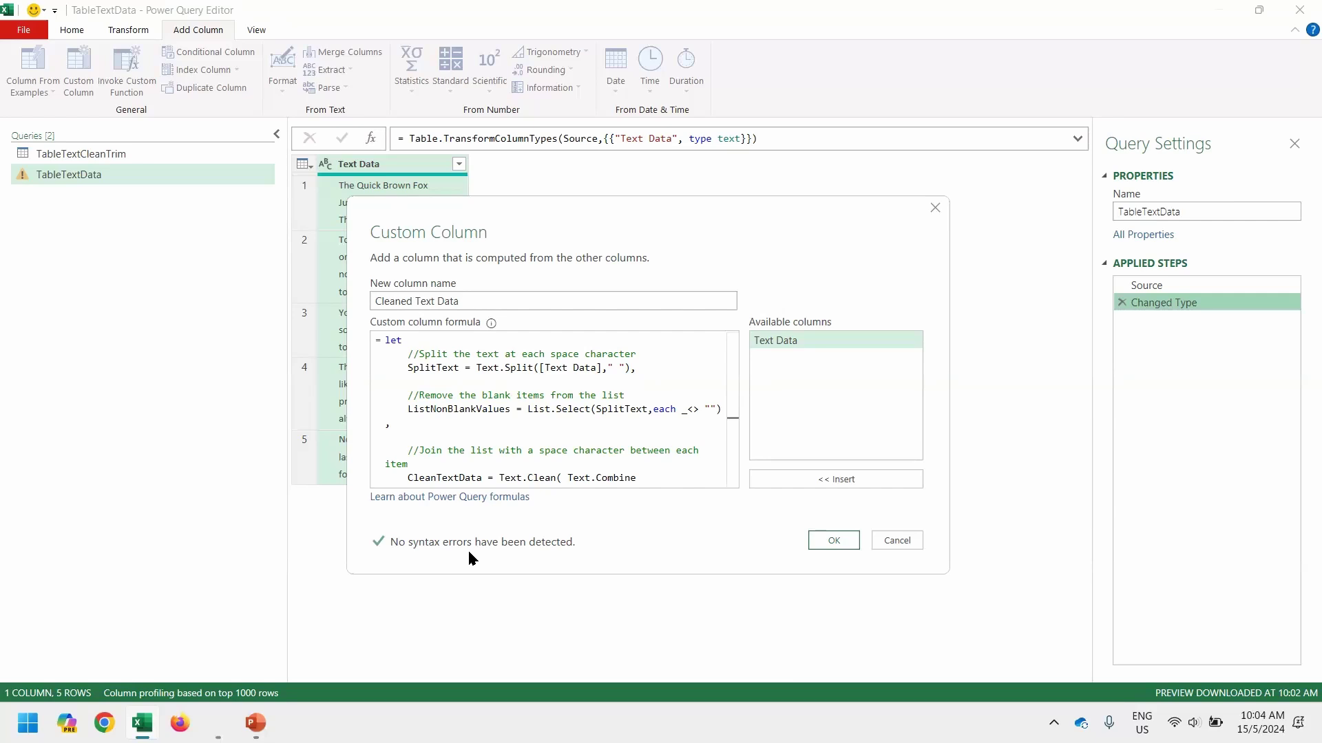
left_click(815, 543)
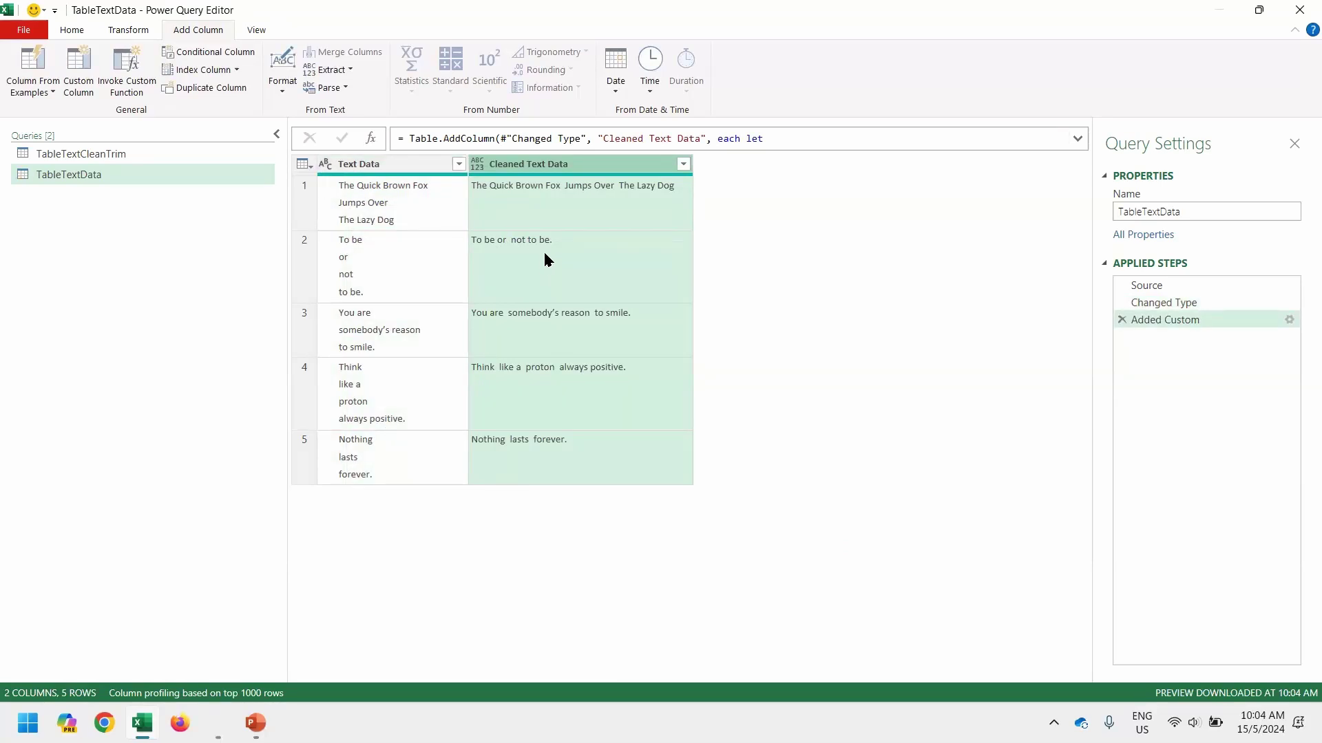
- Preview row 2's Cleaned Text Data value, which reads 'To be or not to be.'
left_click(543, 245)
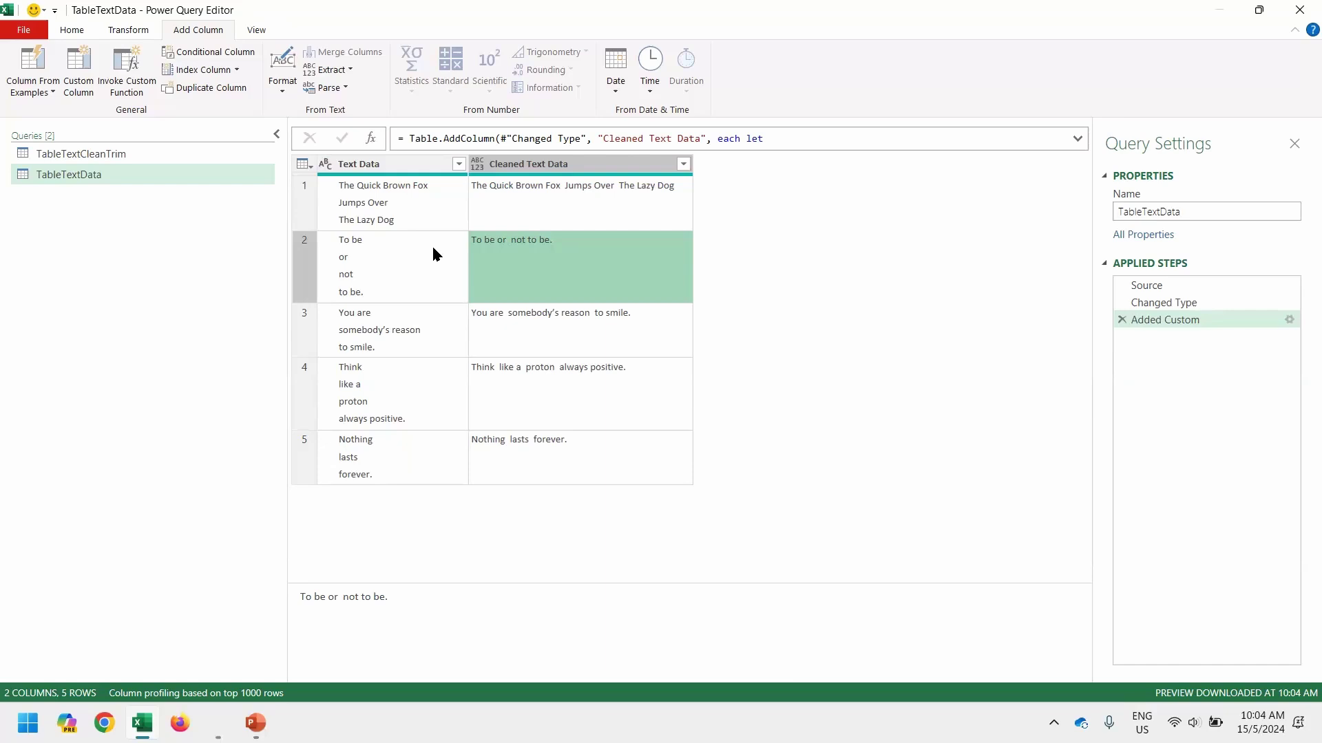
left_click_drag(374, 236, 379, 243)
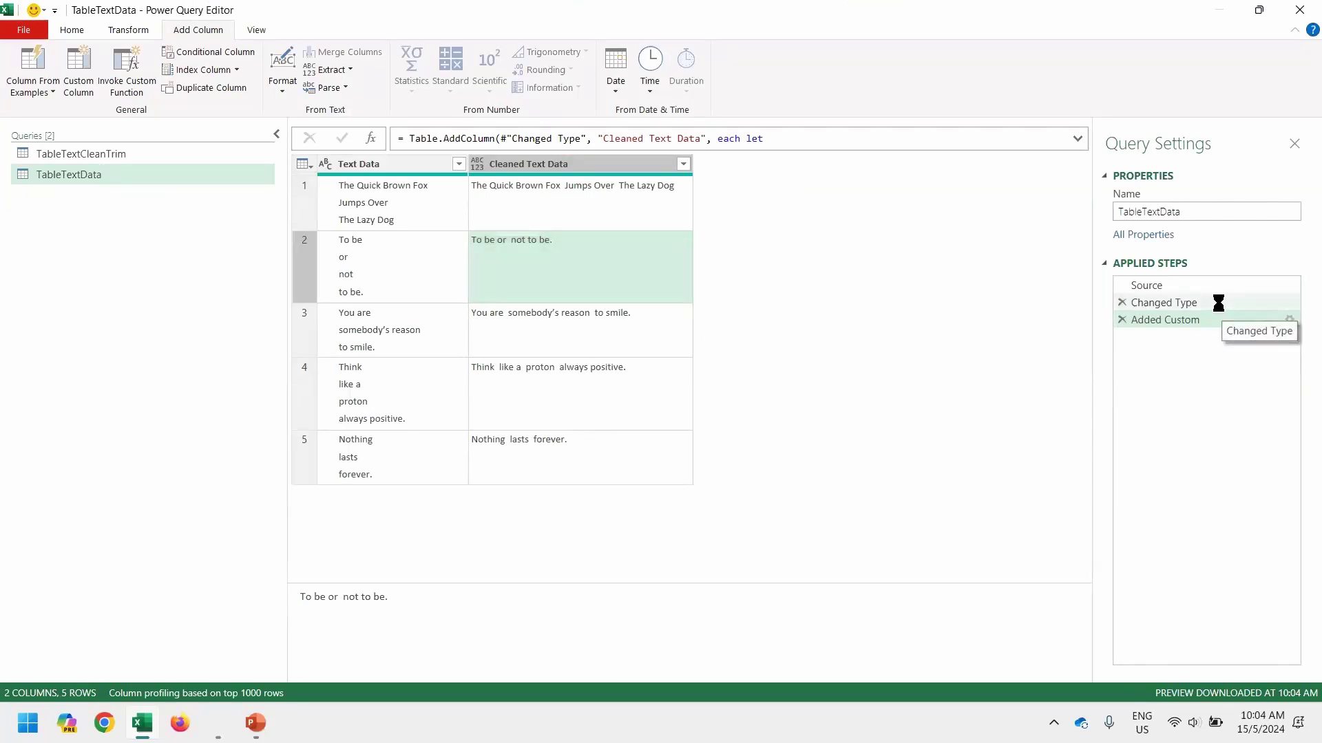
- At the Changed Type step, insert a Clean transform on the Text Data column
left_click(1219, 303)
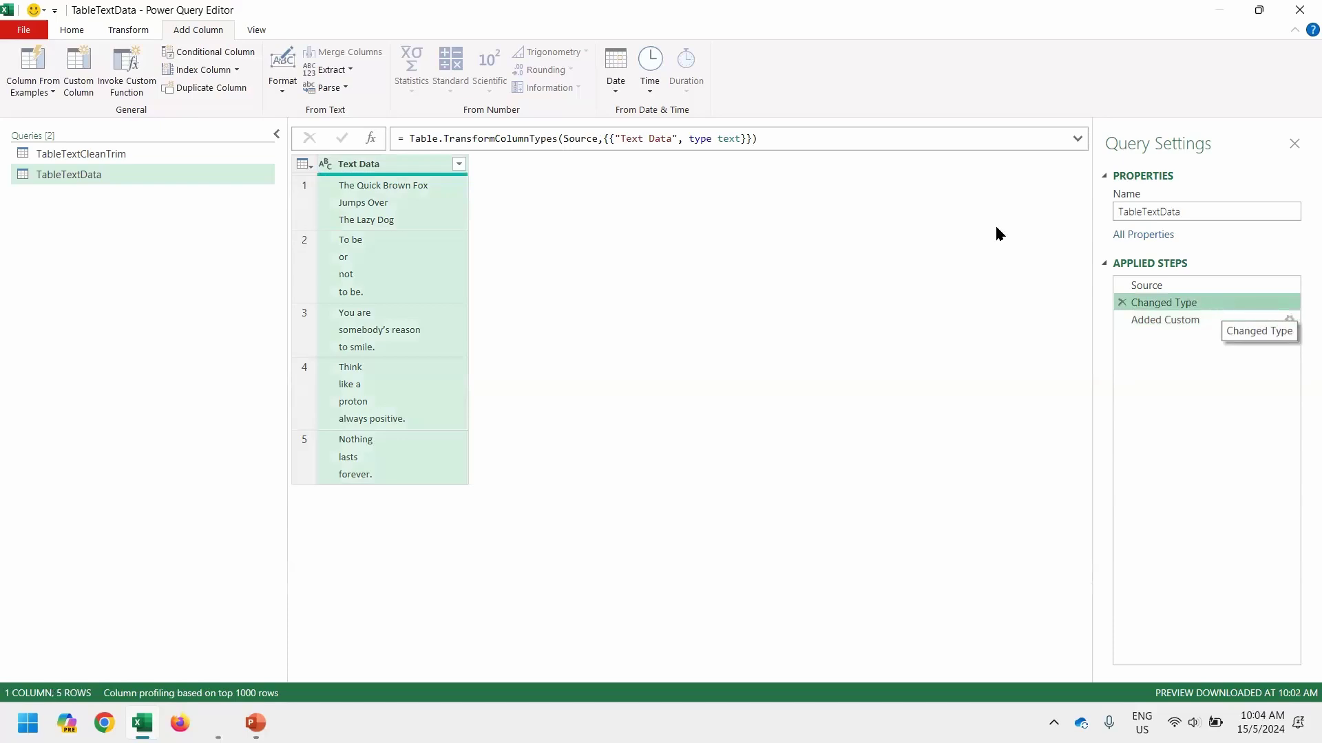
left_click_drag(195, 158, 323, 151)
right_click(371, 166)
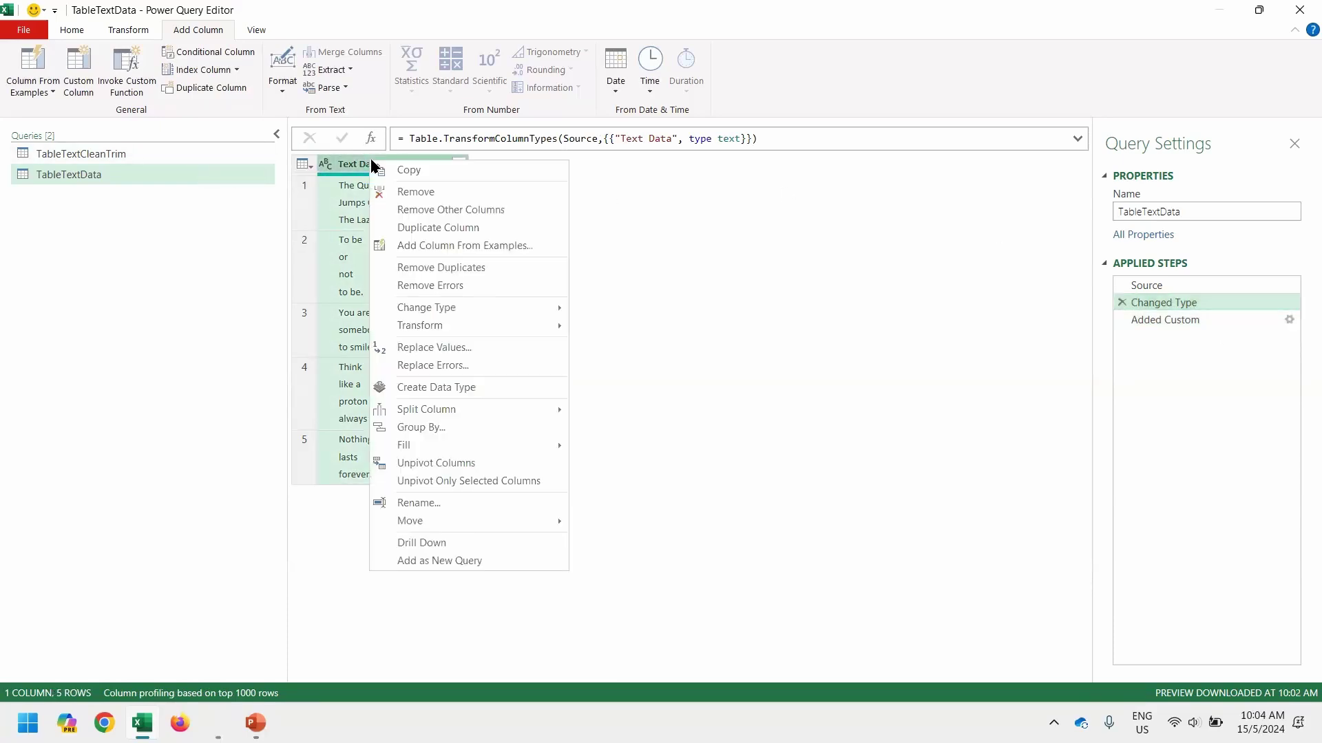
mouse_move(450, 328)
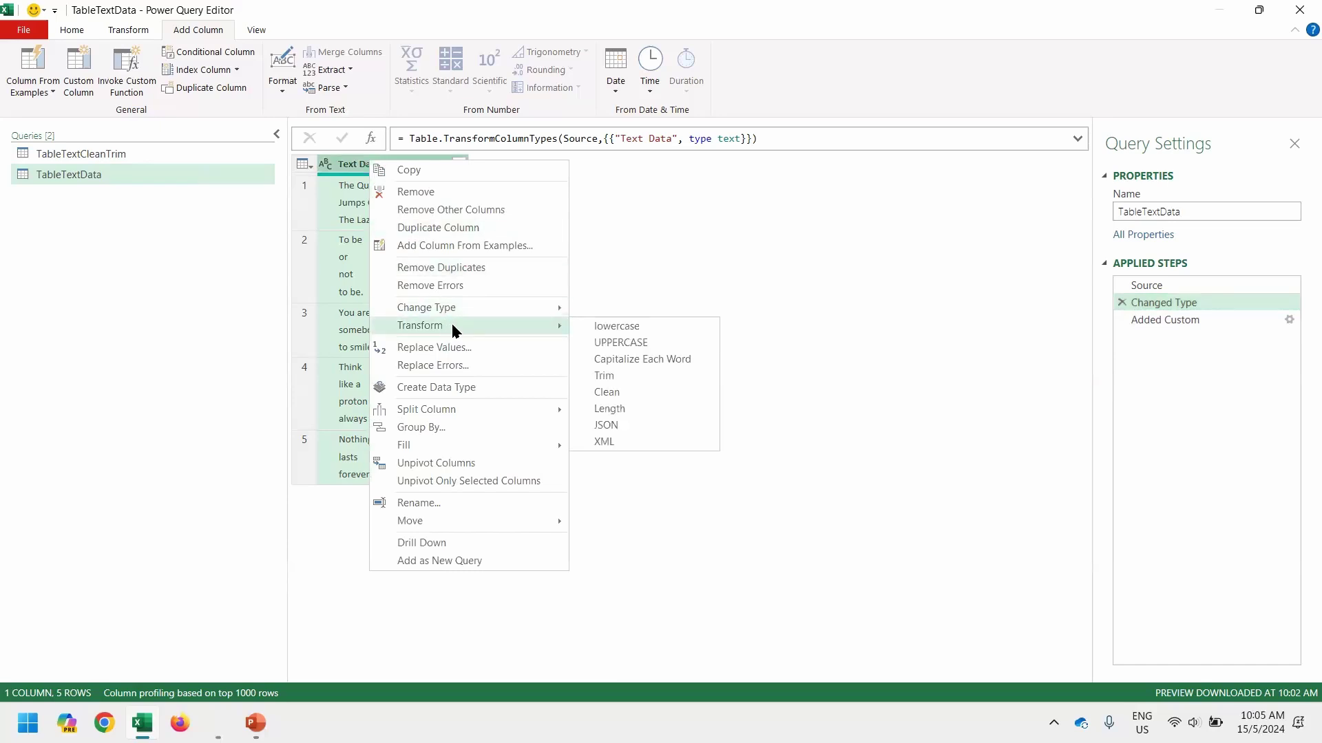
left_click(608, 392)
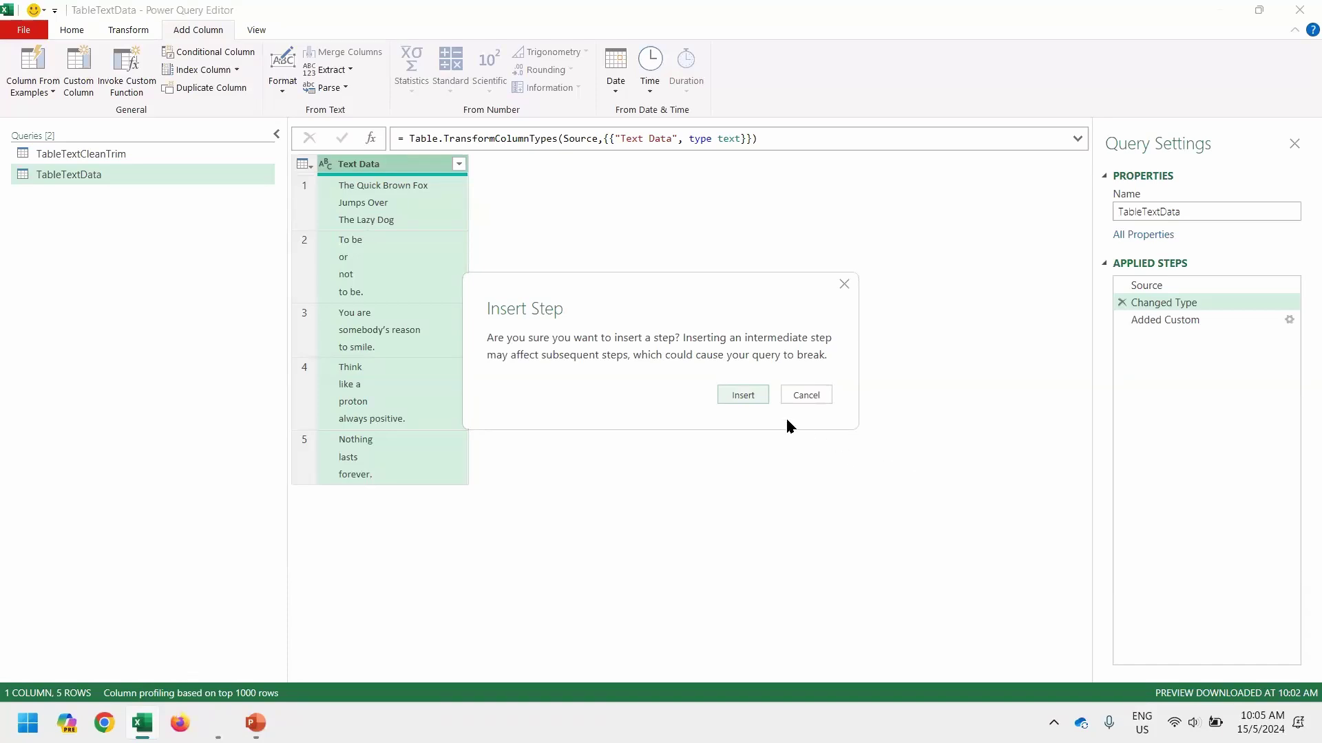
left_click(743, 398)
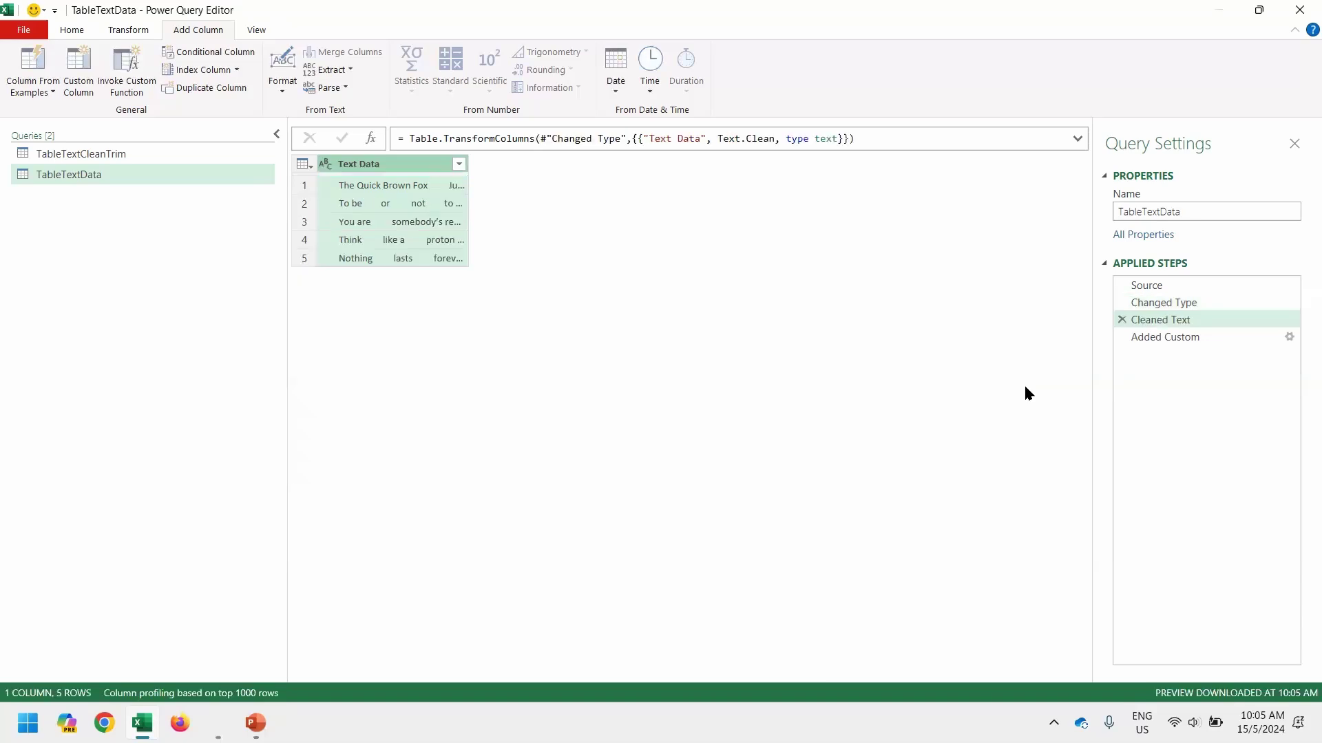
- Show the Added Custom result and inspect row 1: 'The Quick Brown Fox Jumps Over The Lazy Dog'
left_click(1226, 339)
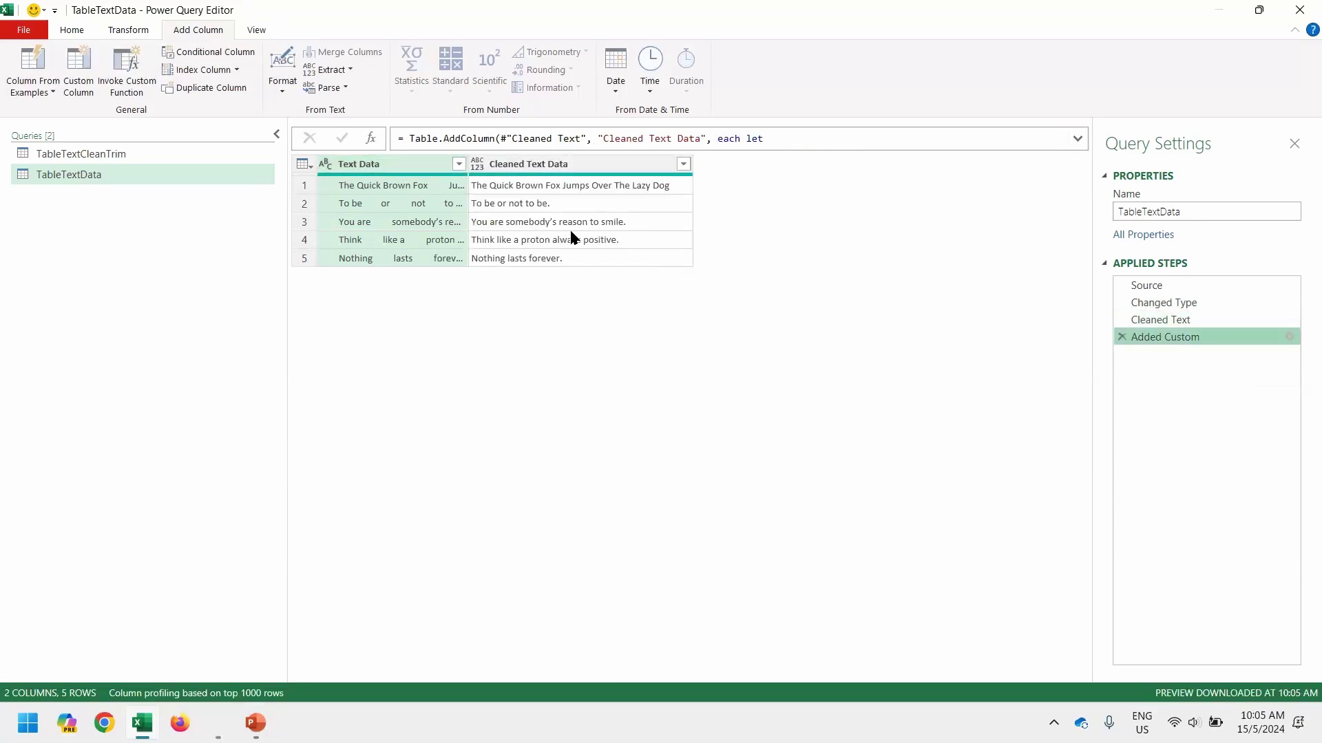
left_click(612, 187)
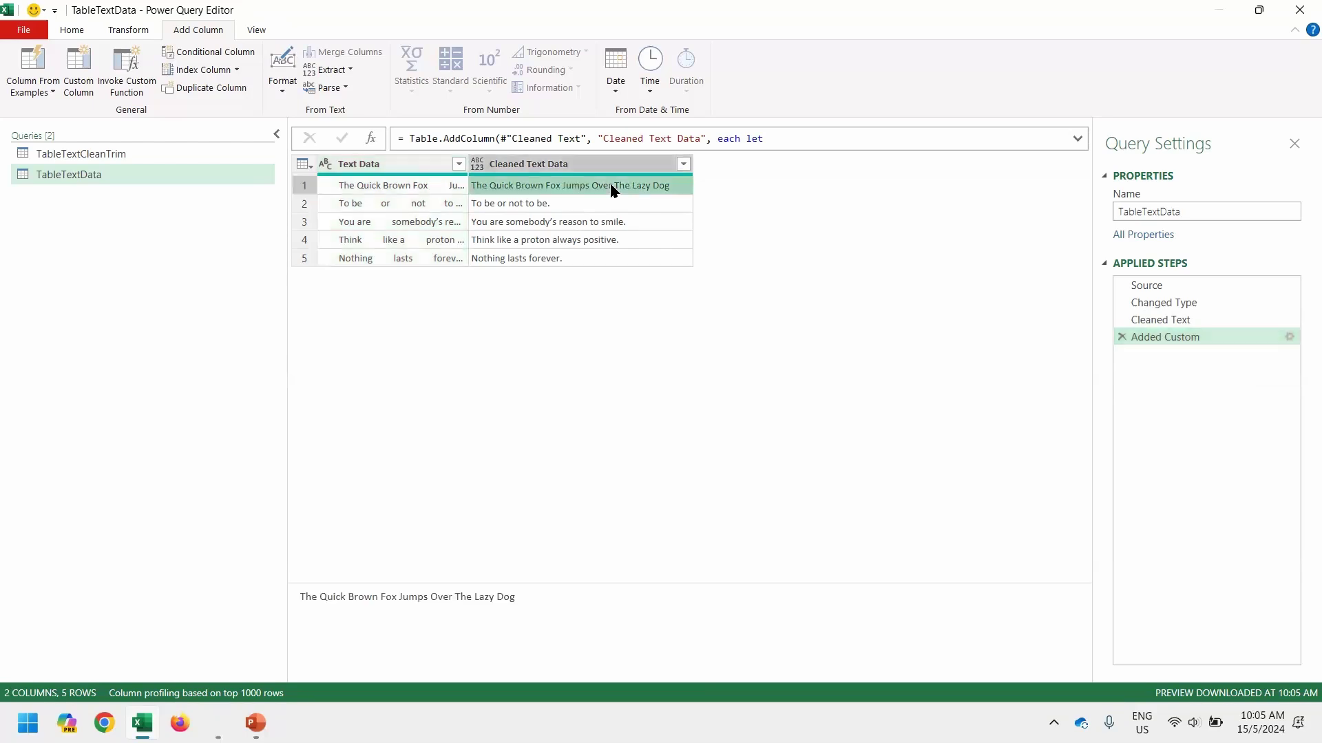
double_click(464, 597)
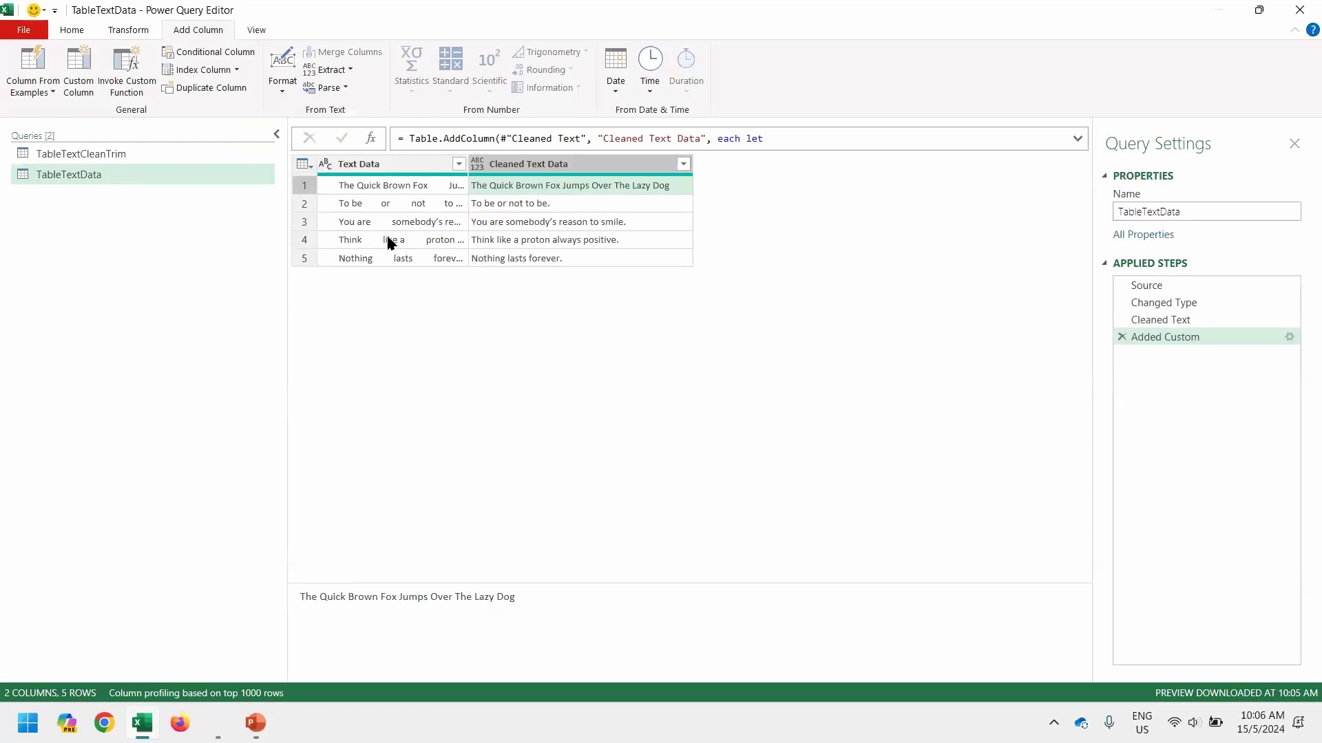
- Close & Load TableTextData into Excel, then switch to the EN vs Non-EN sheet
left_click(71, 30)
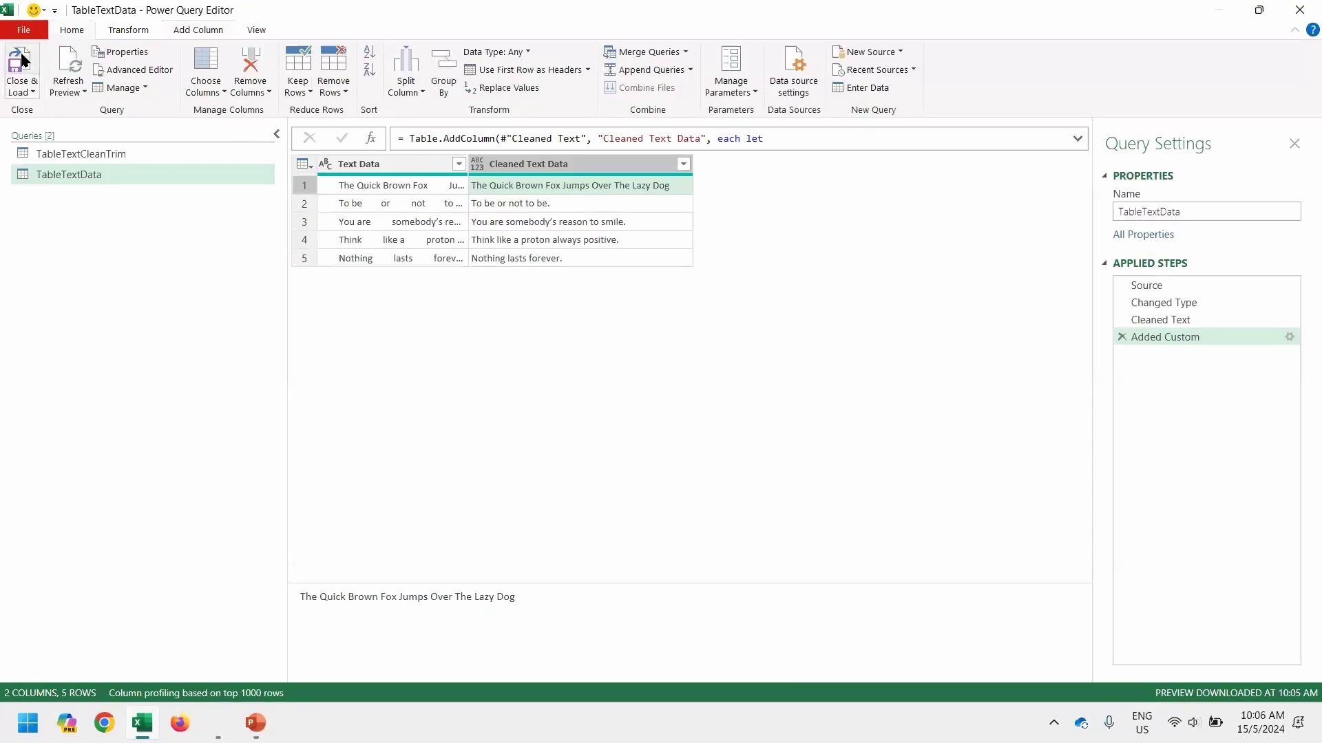
left_click(19, 62)
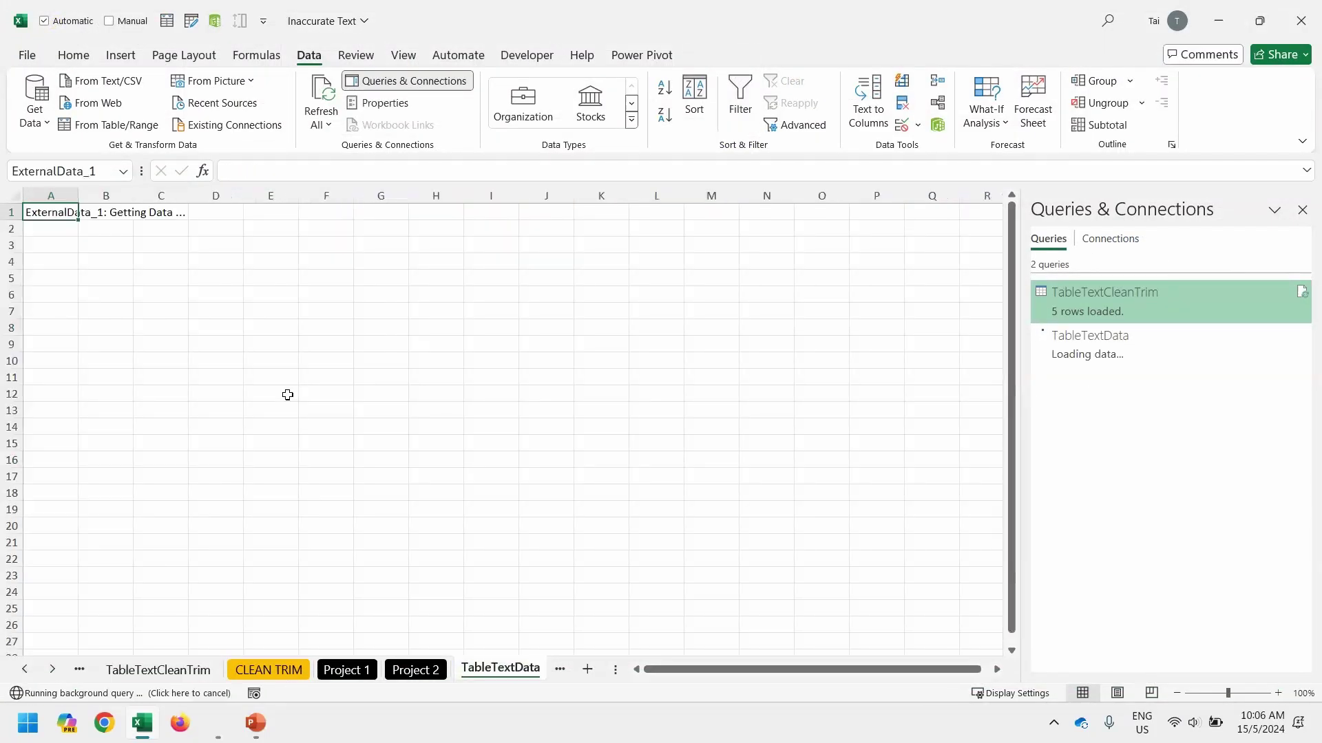
key("ctrl+Page_Down")
key("ctrl+Page_Down")
key("ctrl+Page_Down")
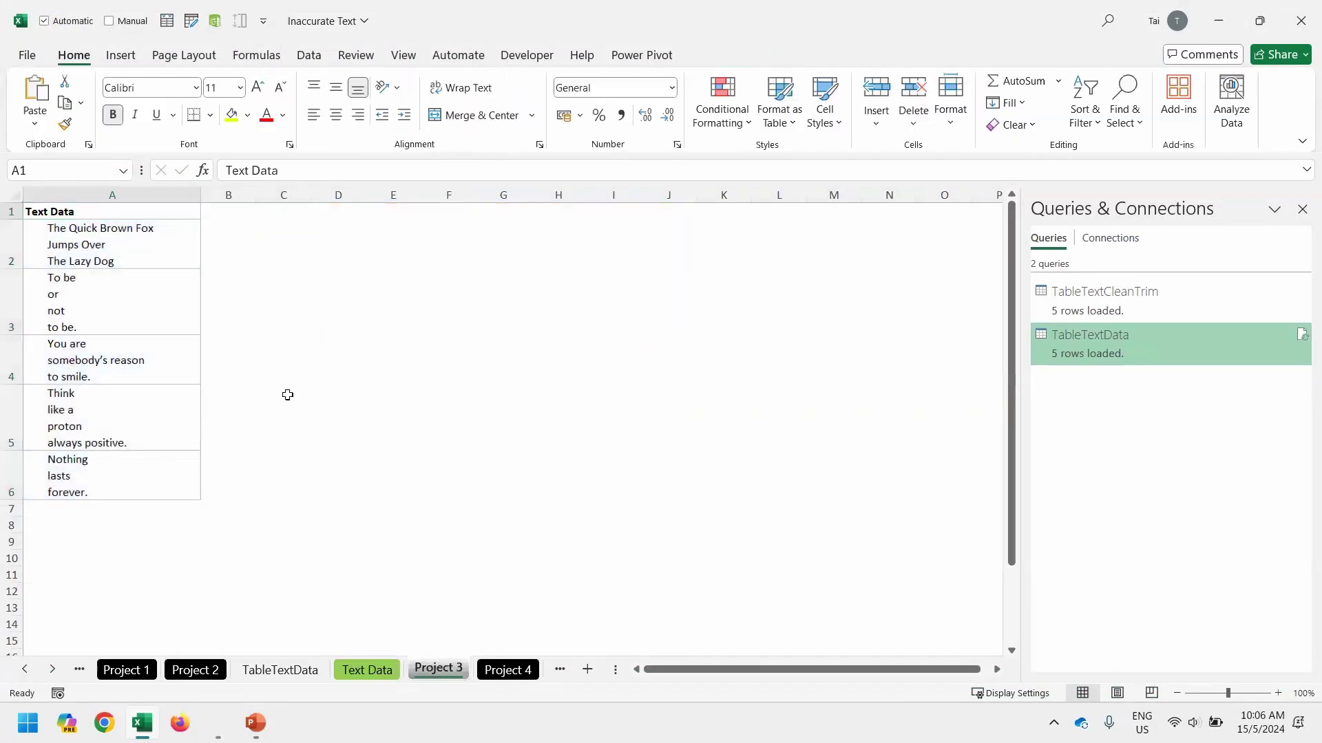
key("ctrl+Page_Down")
key("ctrl+Page_Down")
key("ctrl+Page_Up")
key("ctrl+Page_Up")
key("ctrl+Page_Up")
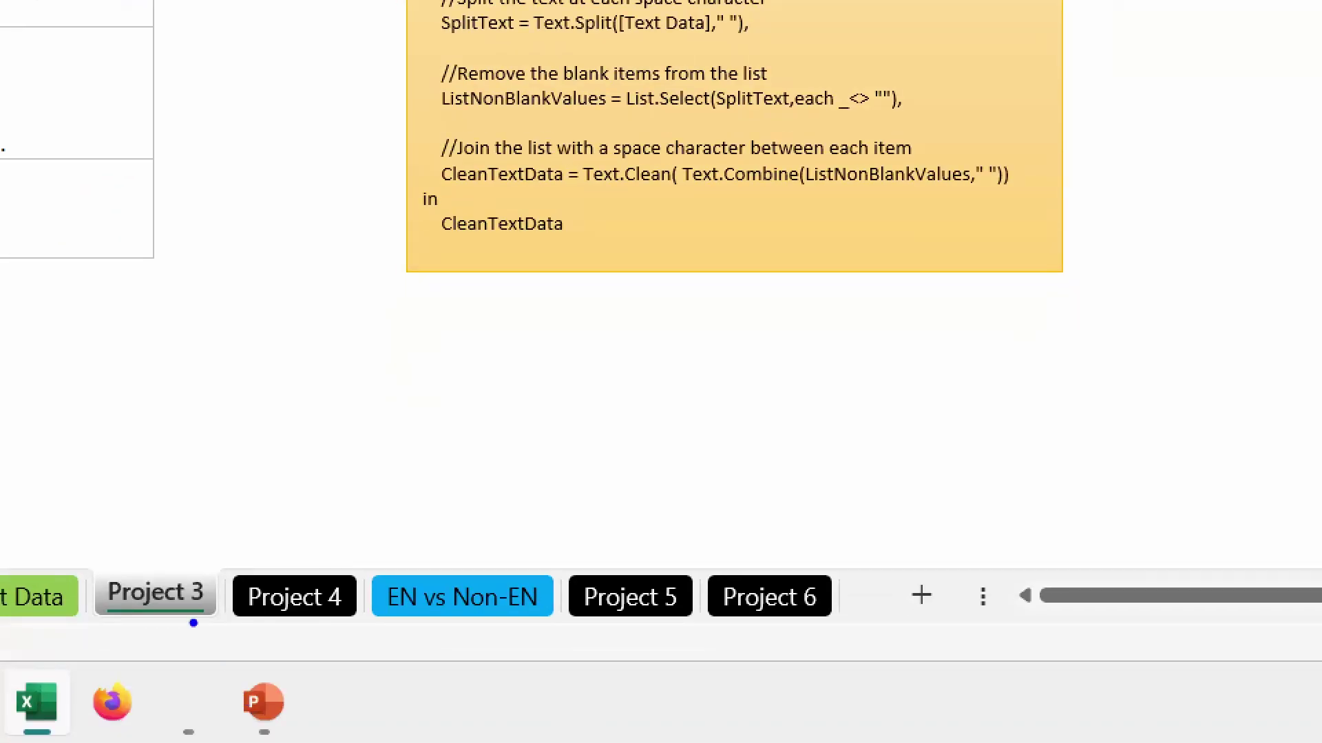
mouse_move(83, 549)
left_mouse_down()
mouse_move(356, 622)
mouse_move(369, 642)
left_mouse_up()
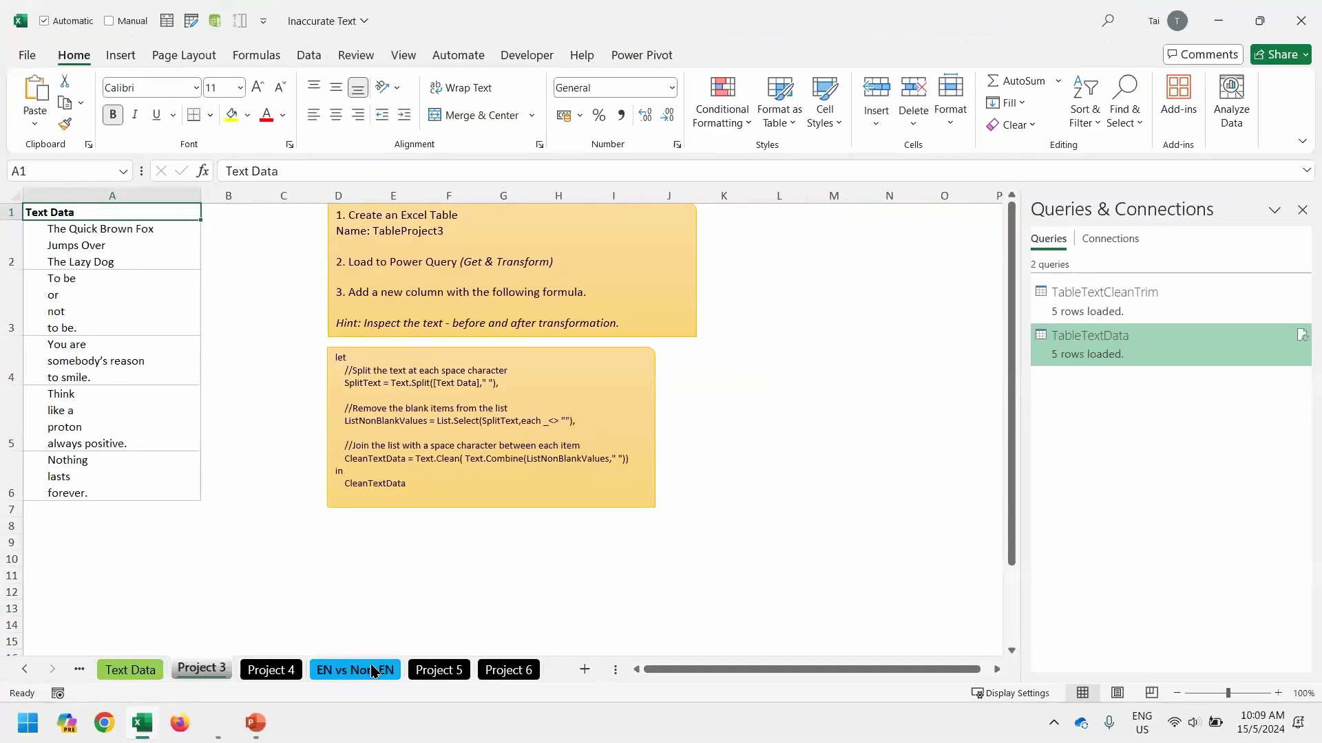
left_click(482, 599)
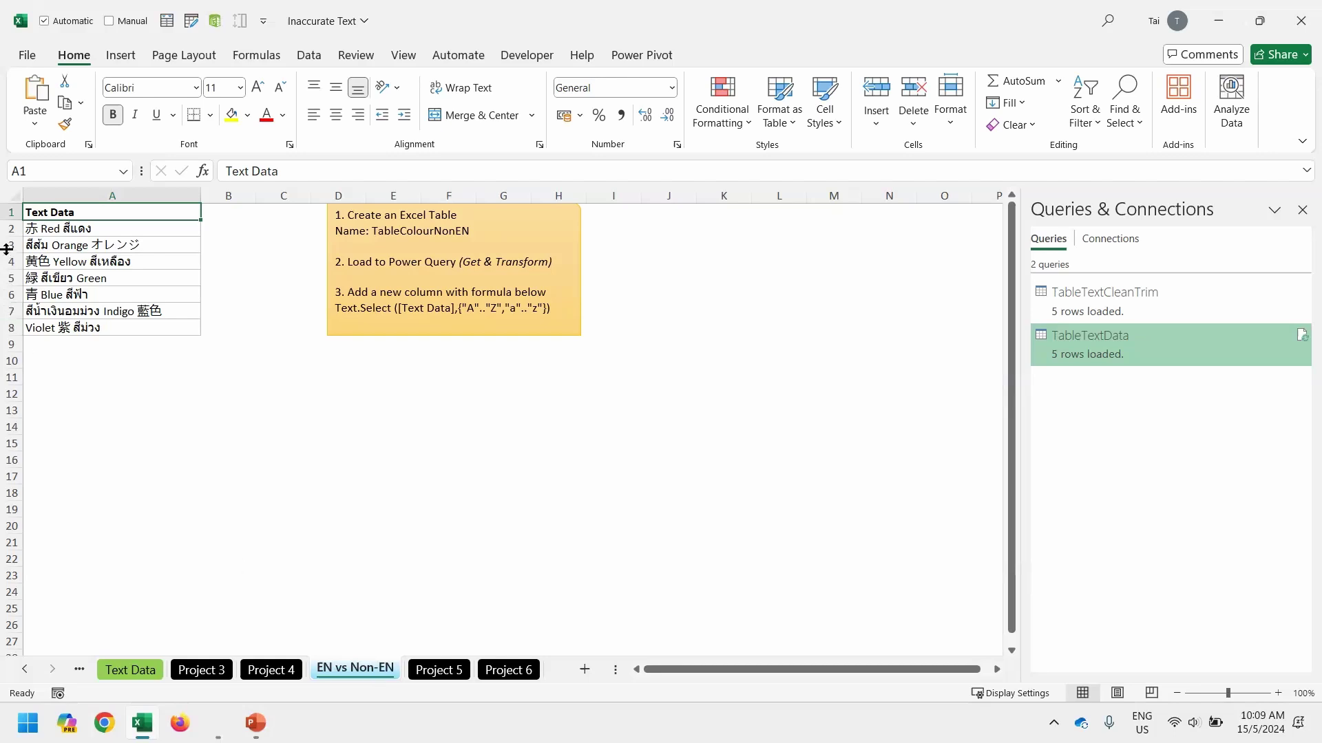
left_click_drag(133, 229, 131, 325)
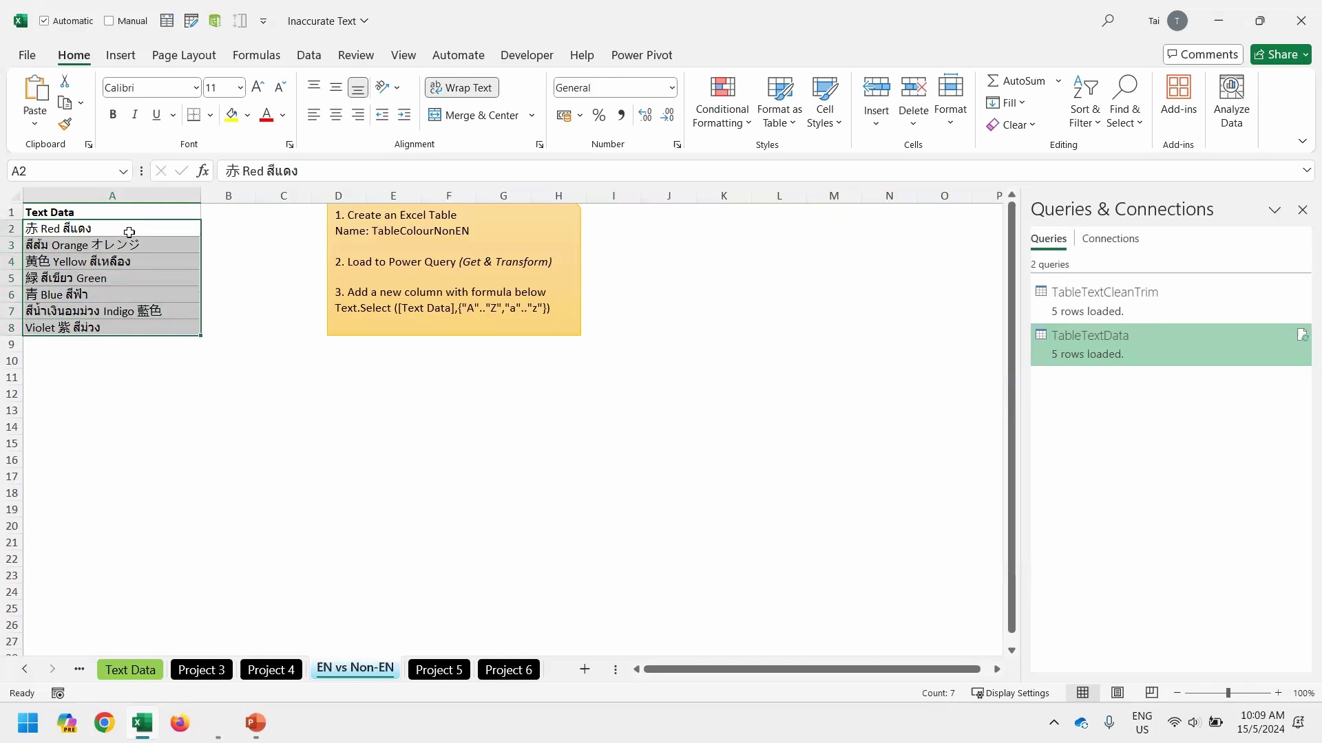
left_click(129, 232)
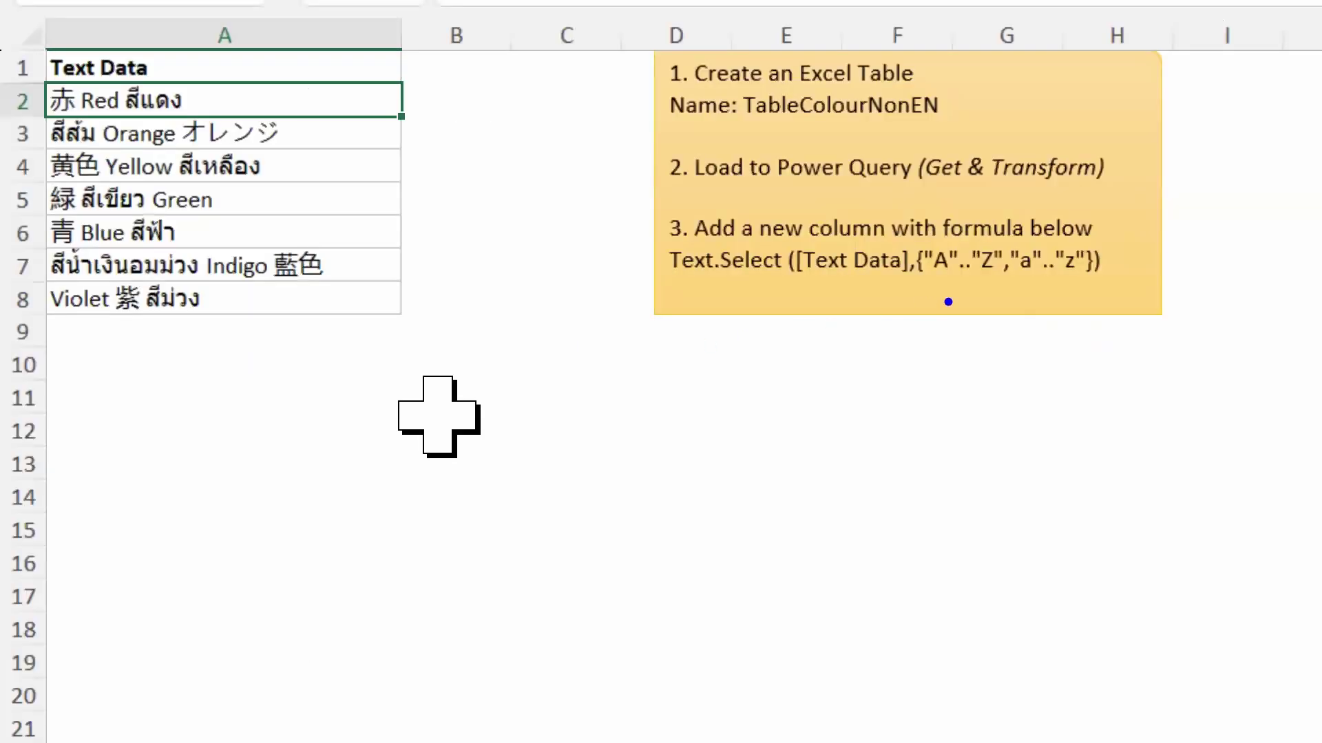
left_click_drag(928, 283, 1082, 280)
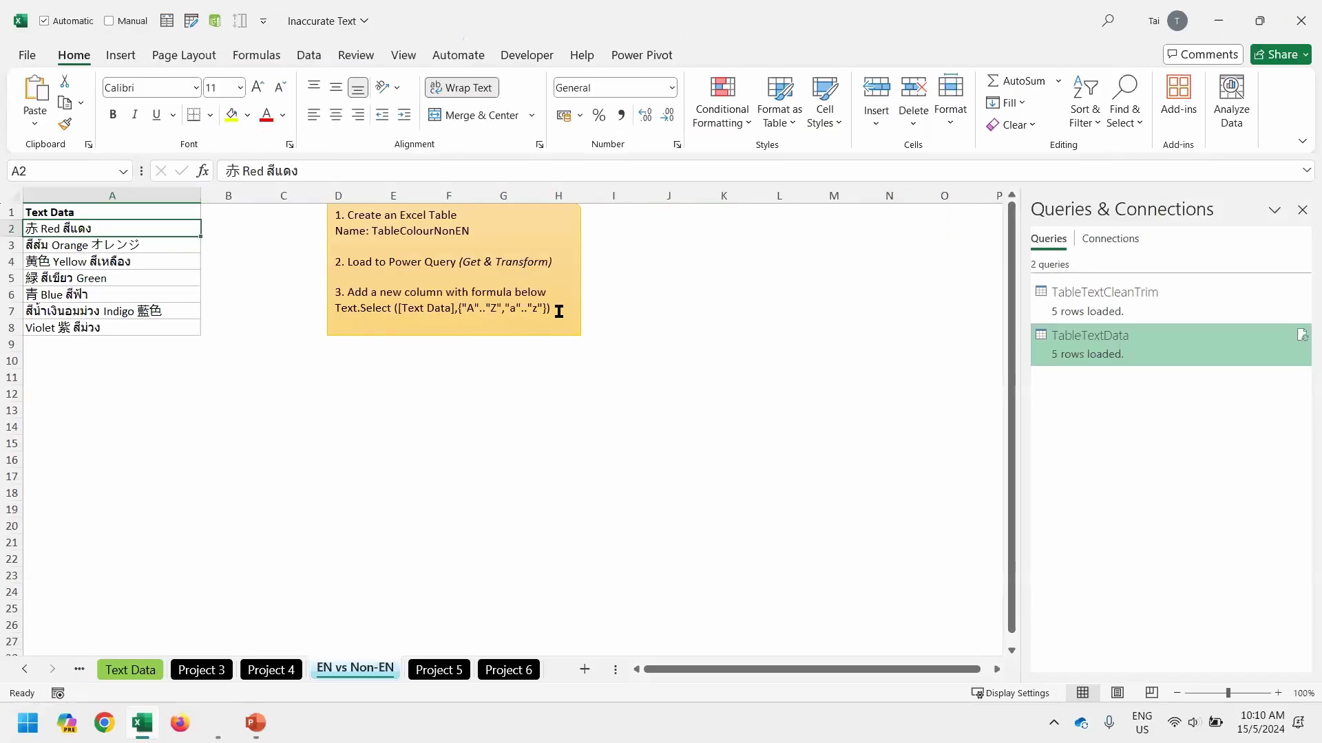
left_click(559, 310)
left_click_drag(559, 310, 319, 309)
key("ctrl+c")
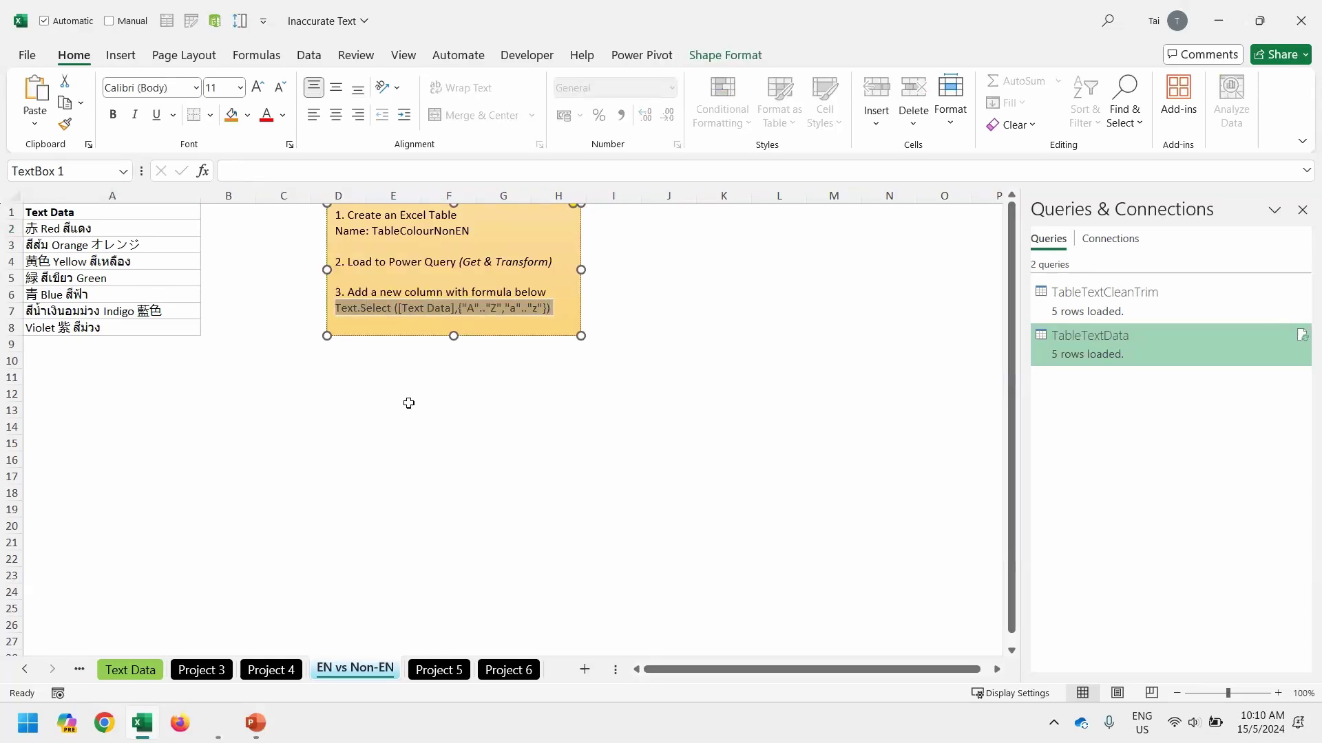
left_click(104, 243)
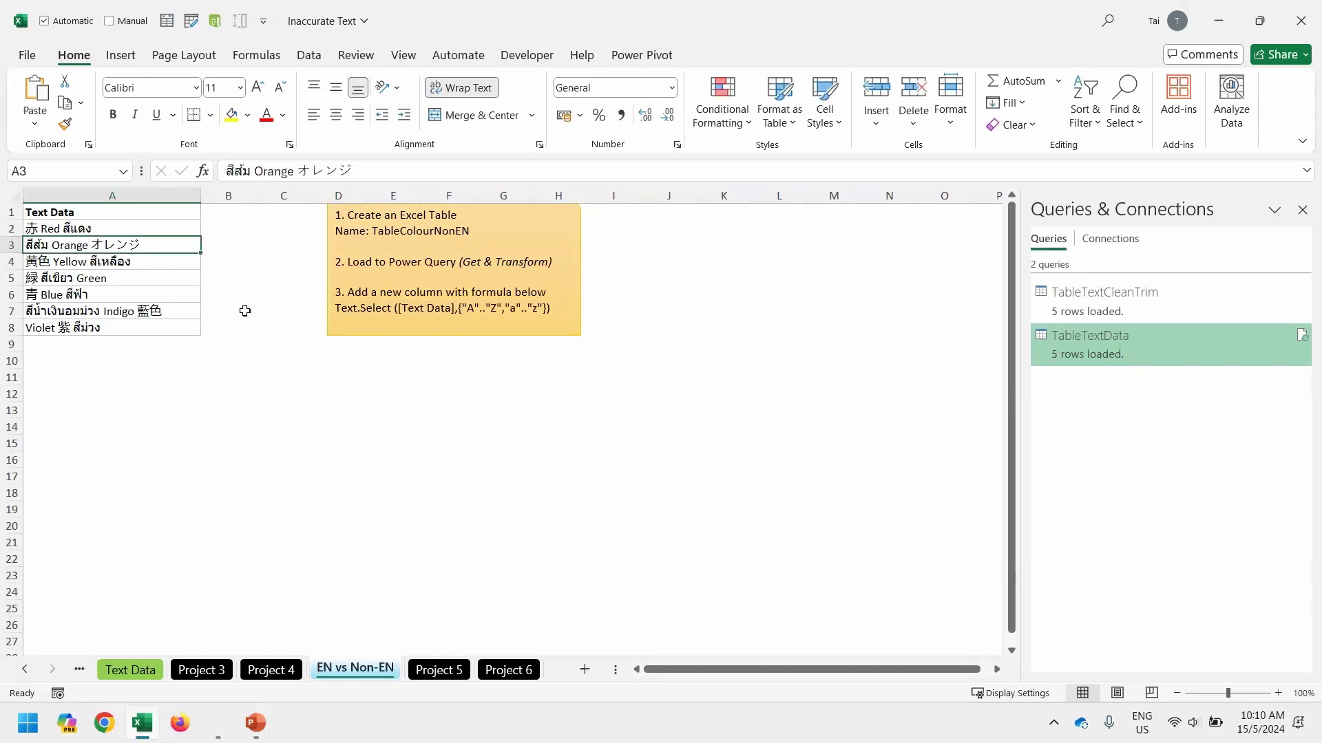
- Convert colour list A1:A8 into table TableColourNonEN and load it into Power Query
key("ctrl+t")
key("Return")
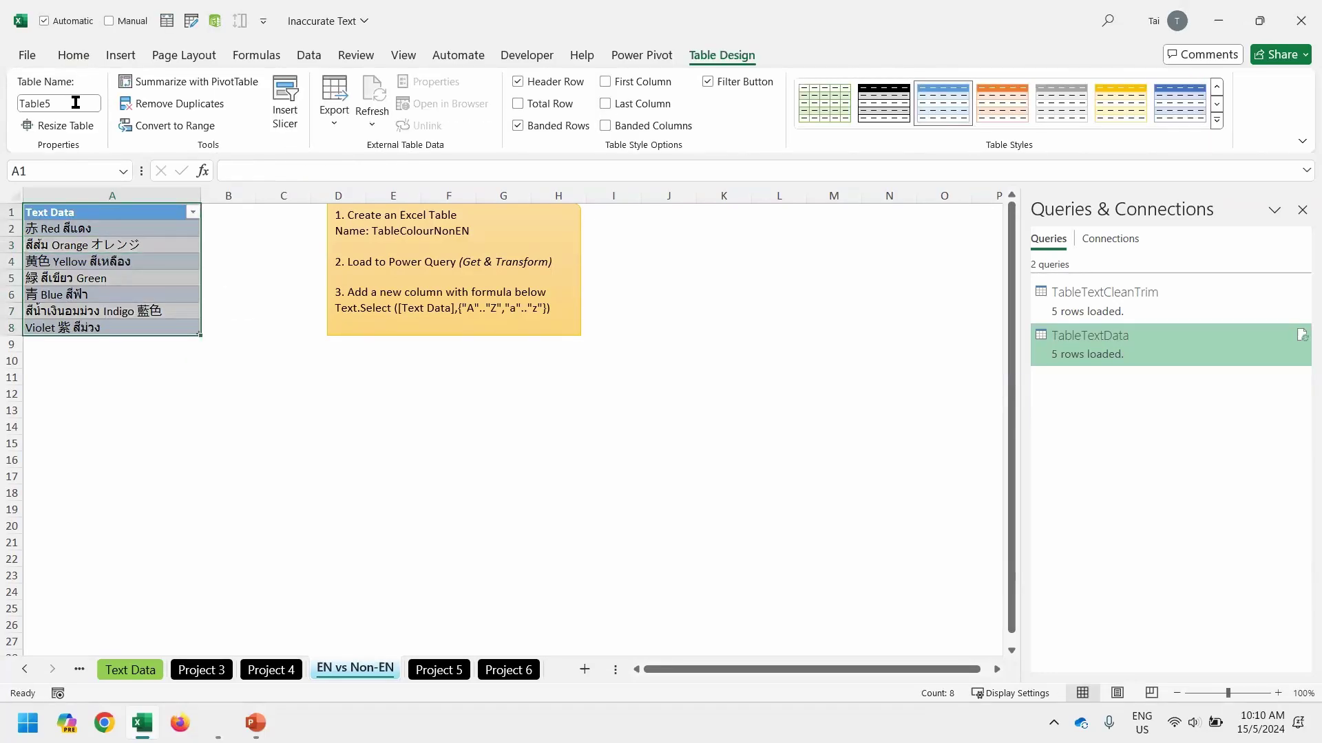
left_click(74, 101)
key("BackSpace")
type("TableColourNonEN")
key("Return")
left_click(305, 57)
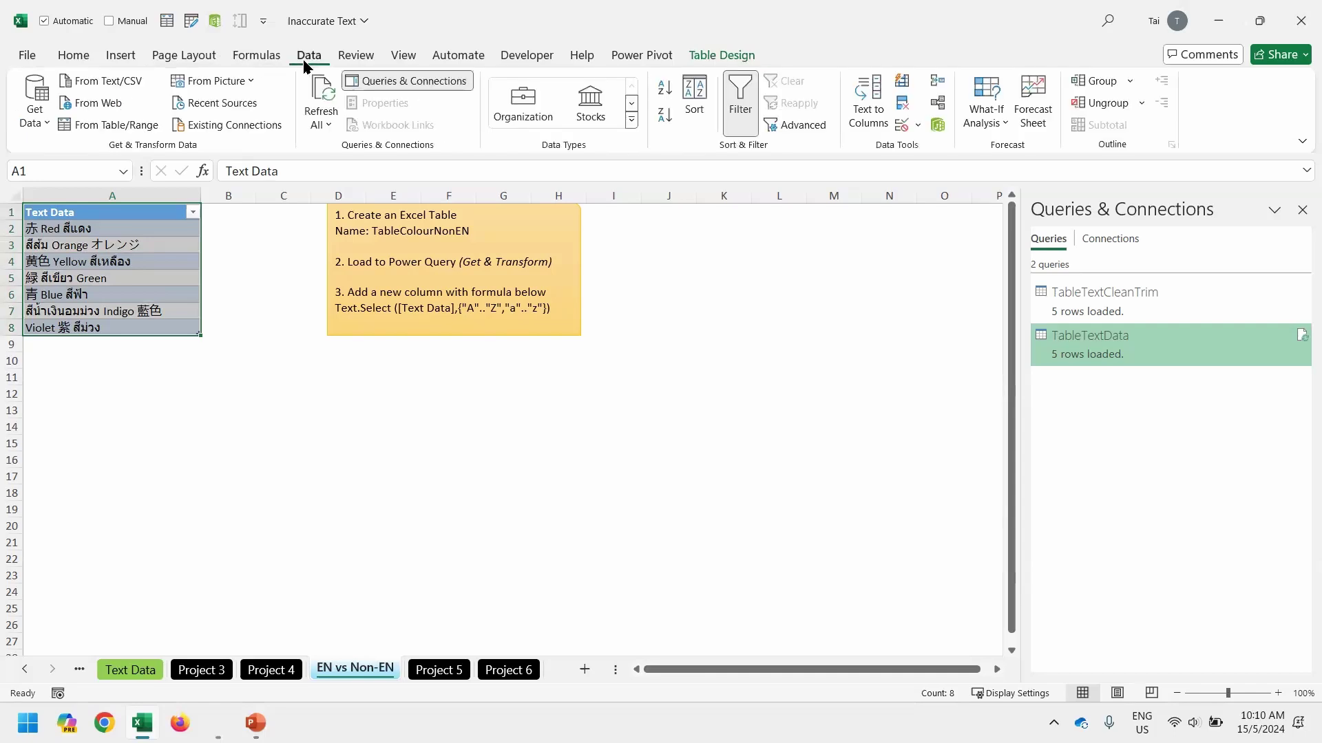
left_click(127, 130)
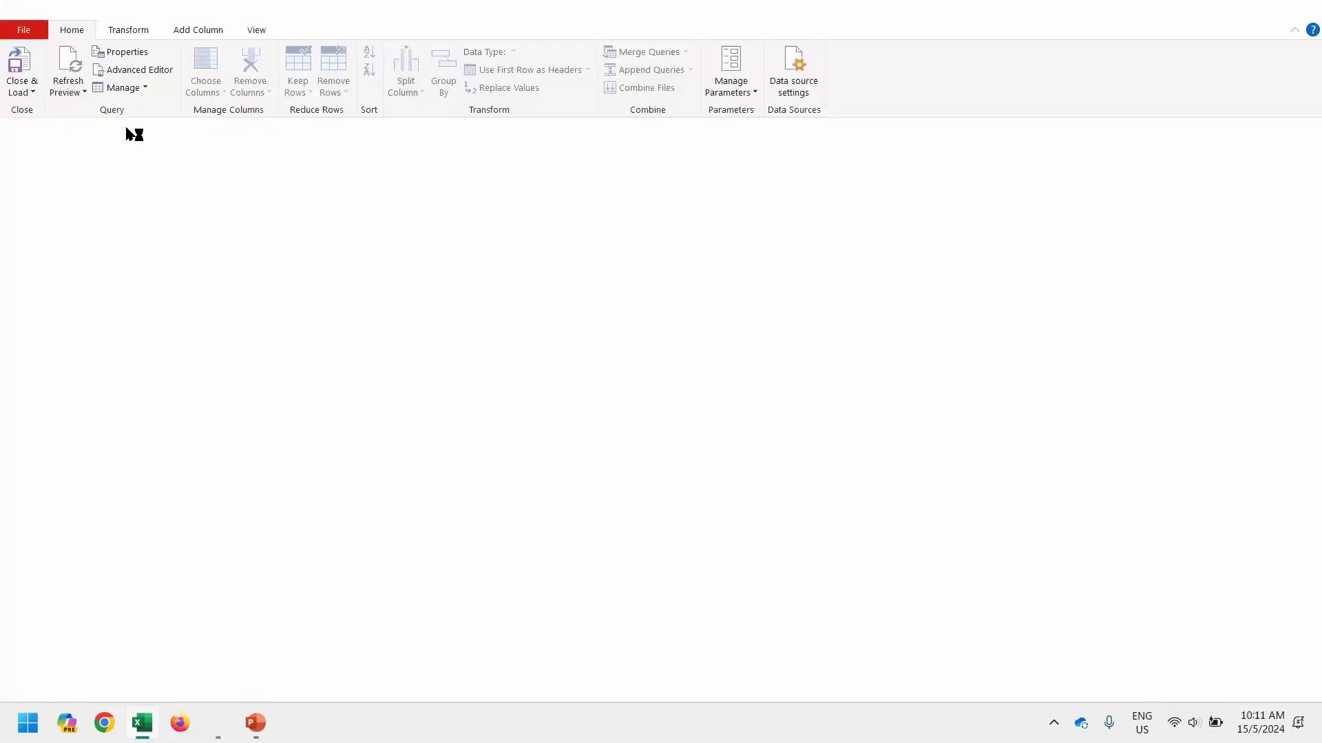
- Add a custom column 'Colour Text' with formula Text.Select([Text Data],{"A".."Z","a".."z"})
left_click(200, 31)
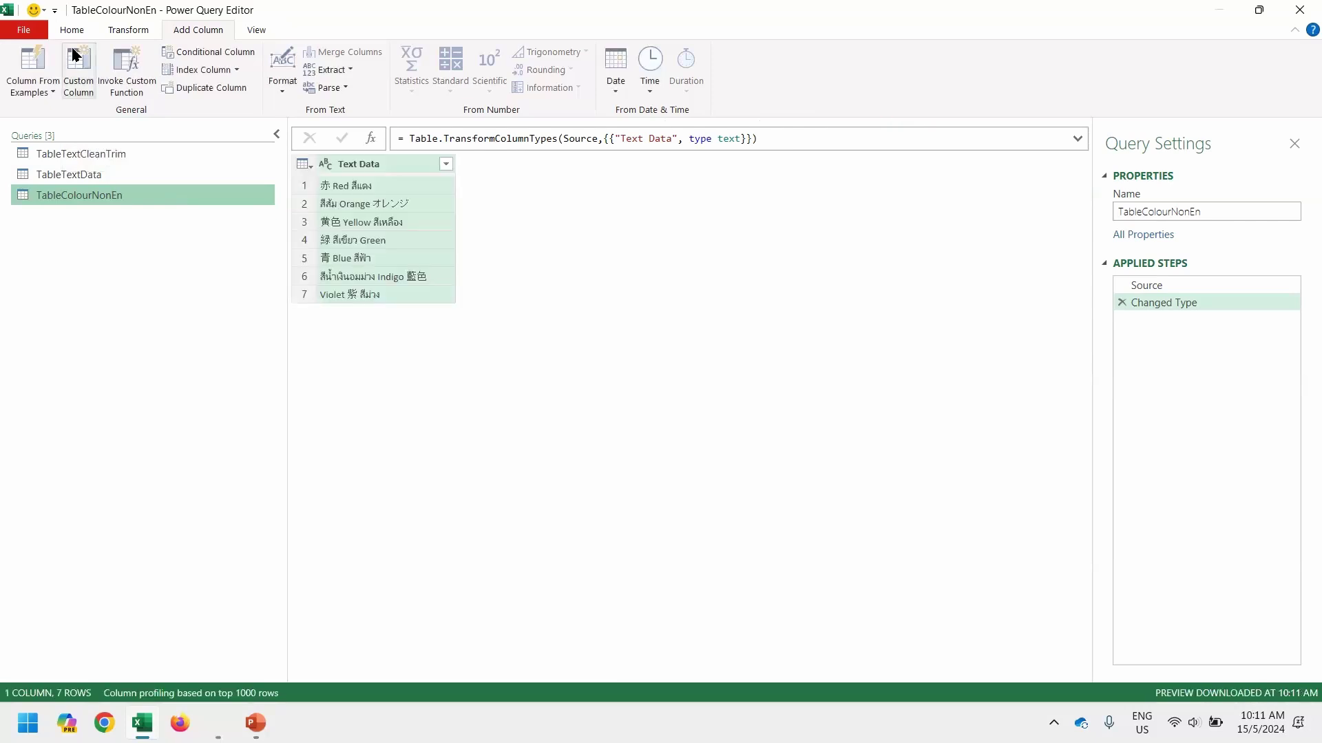
left_click(75, 55)
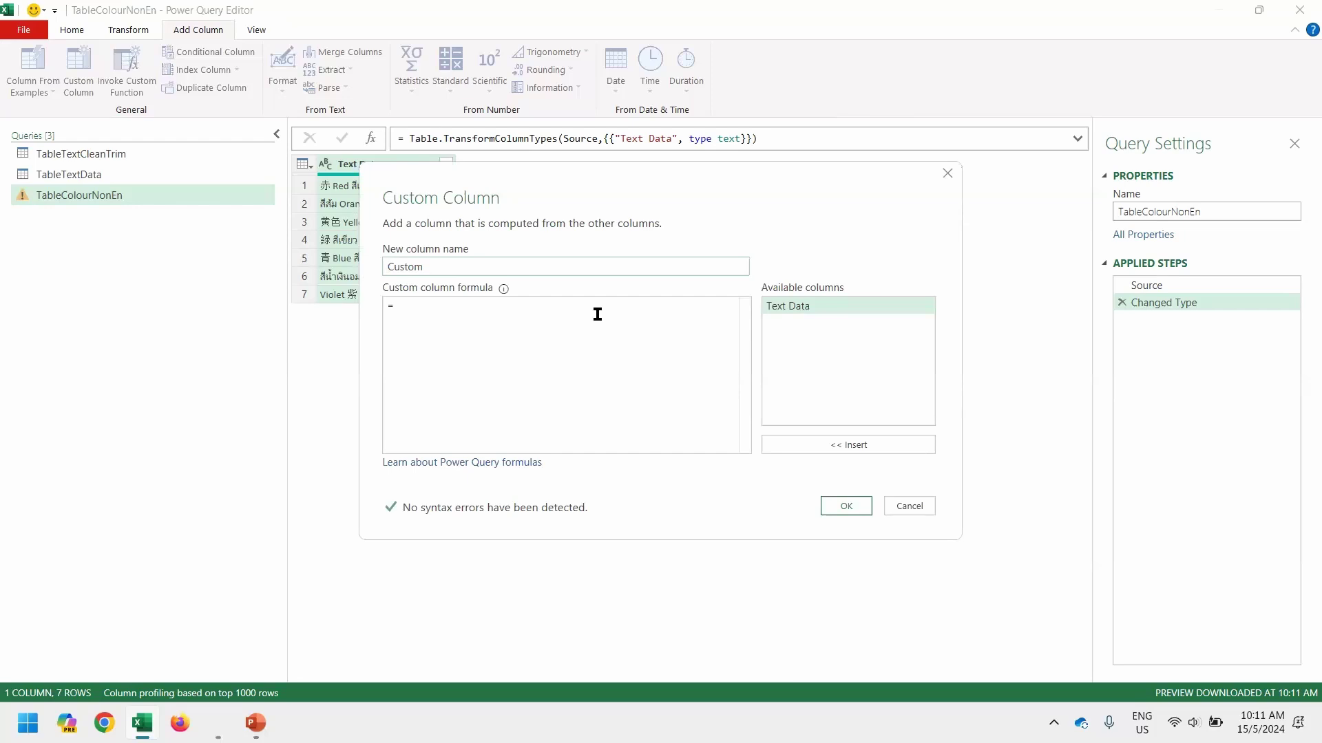
type("Colour Text")
left_click(598, 314)
key("ctrl+v")
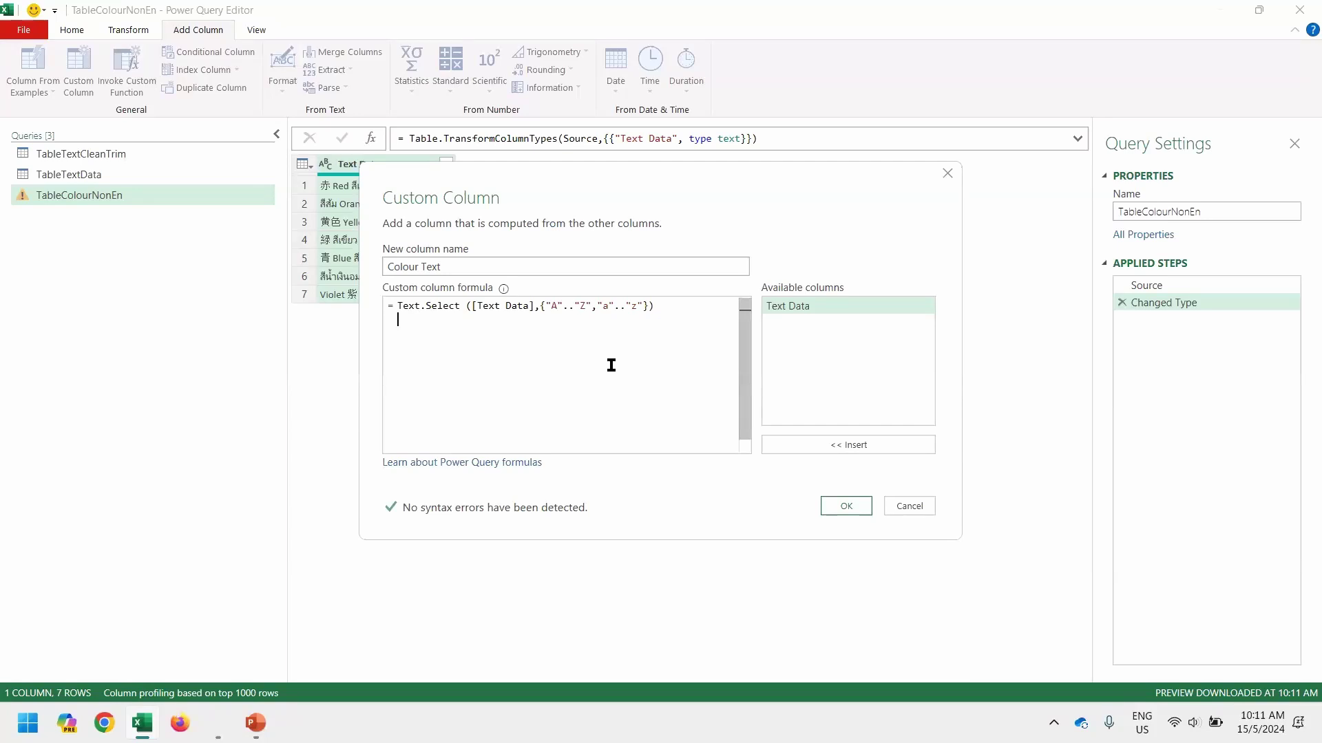
left_click(833, 510)
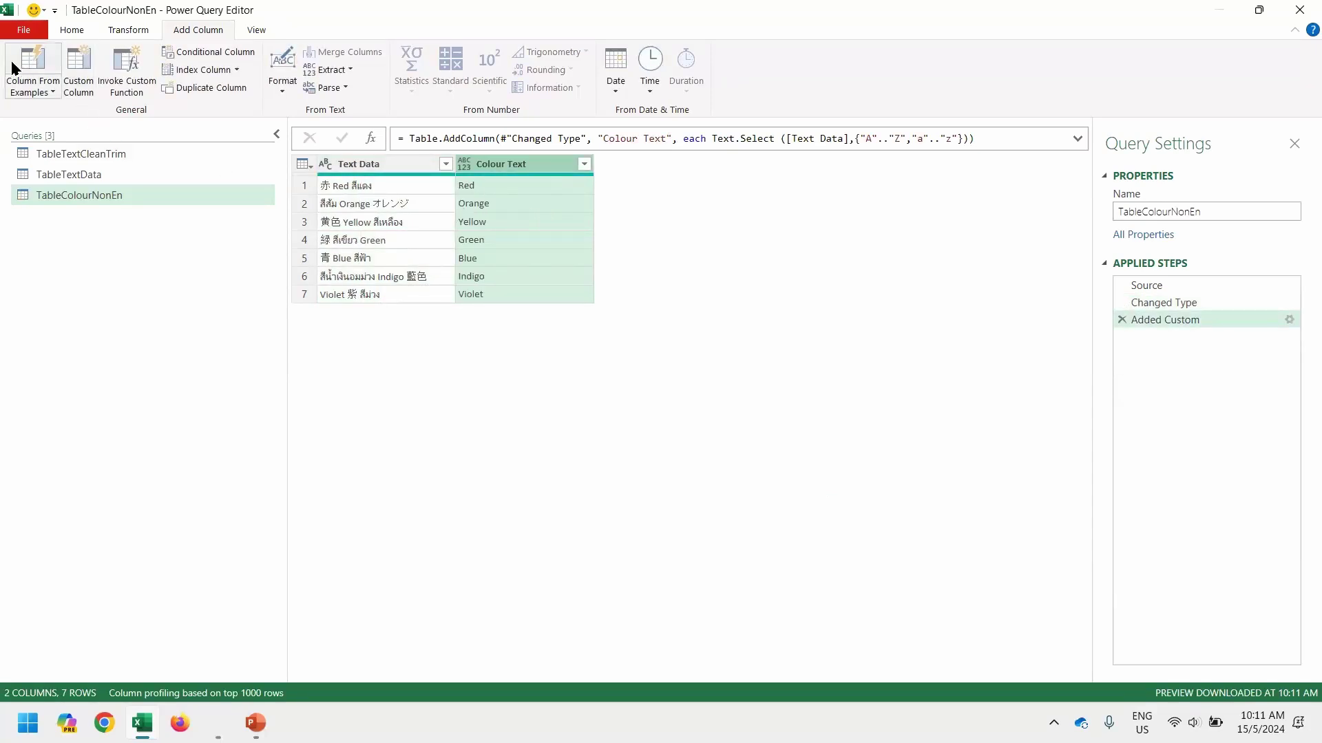
- Close & Load the TableColourNonEn query to a new sheet, then return to EN vs Non-EN
left_click(72, 31)
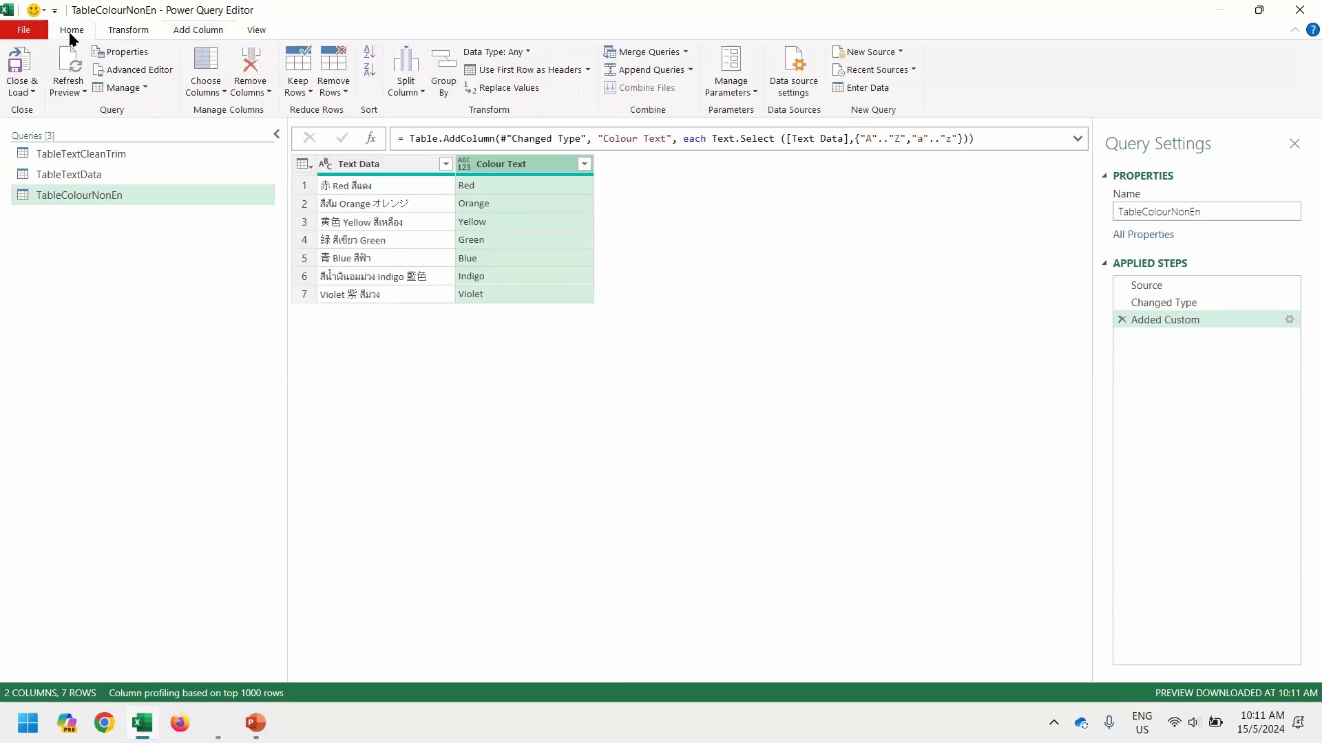
left_click(24, 66)
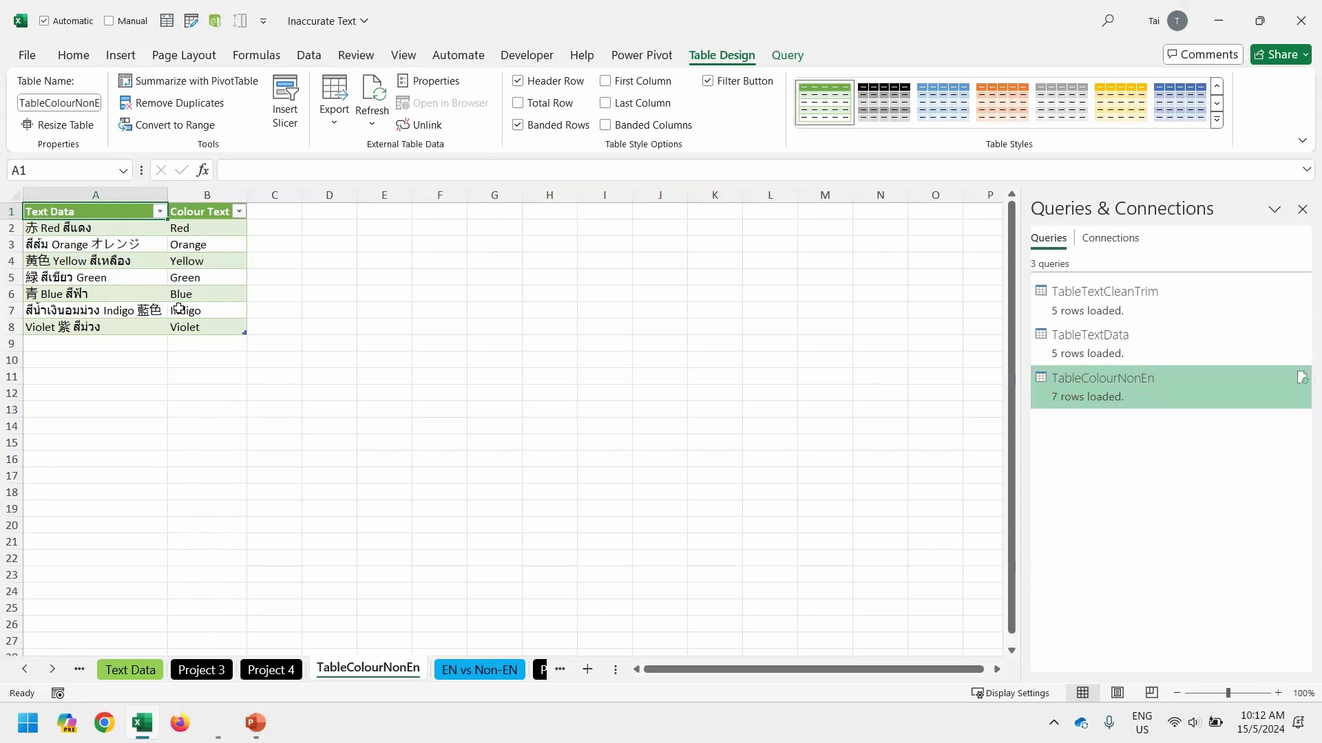
key("ctrl+Page_Down")
key("ctrl+Page_Down")
key("ctrl+Page_Down")
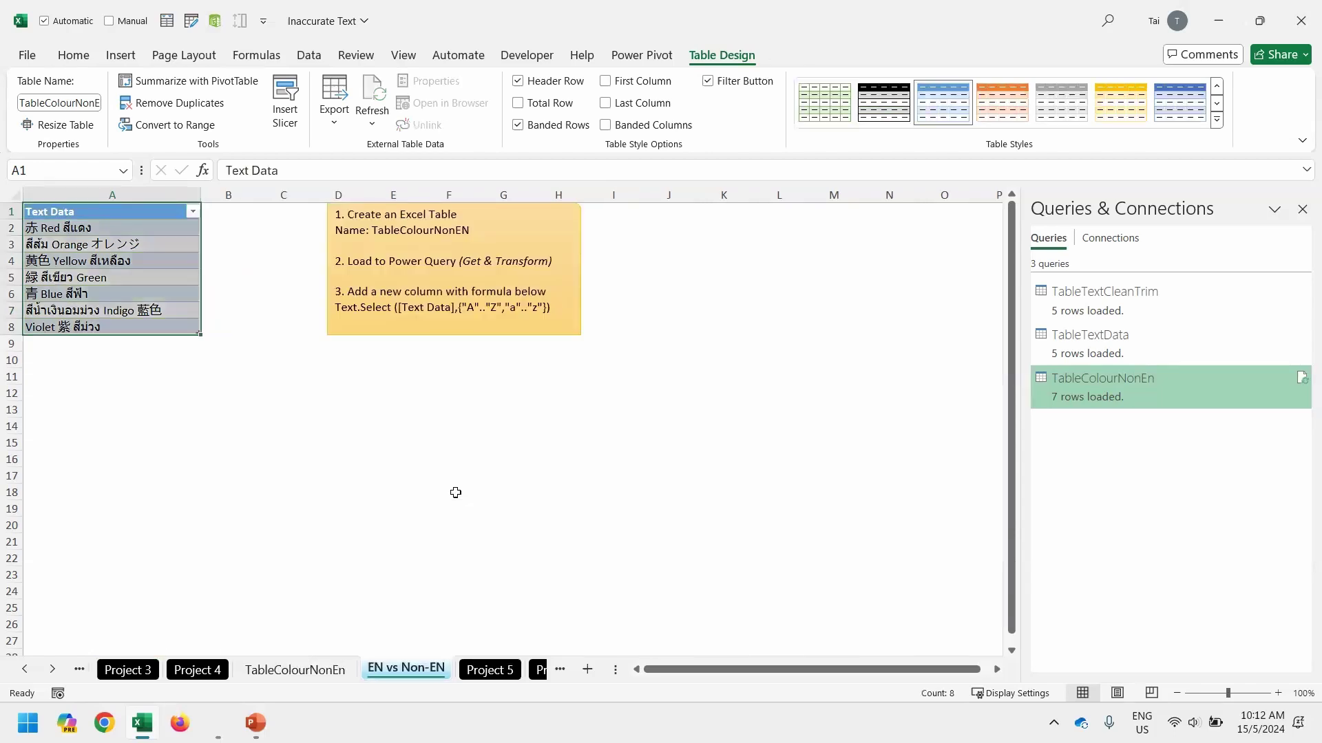
- Switch to the Project 5 sheet and look over its twelve mixed-language proverbs and instructions
key("ctrl+Page_Up")
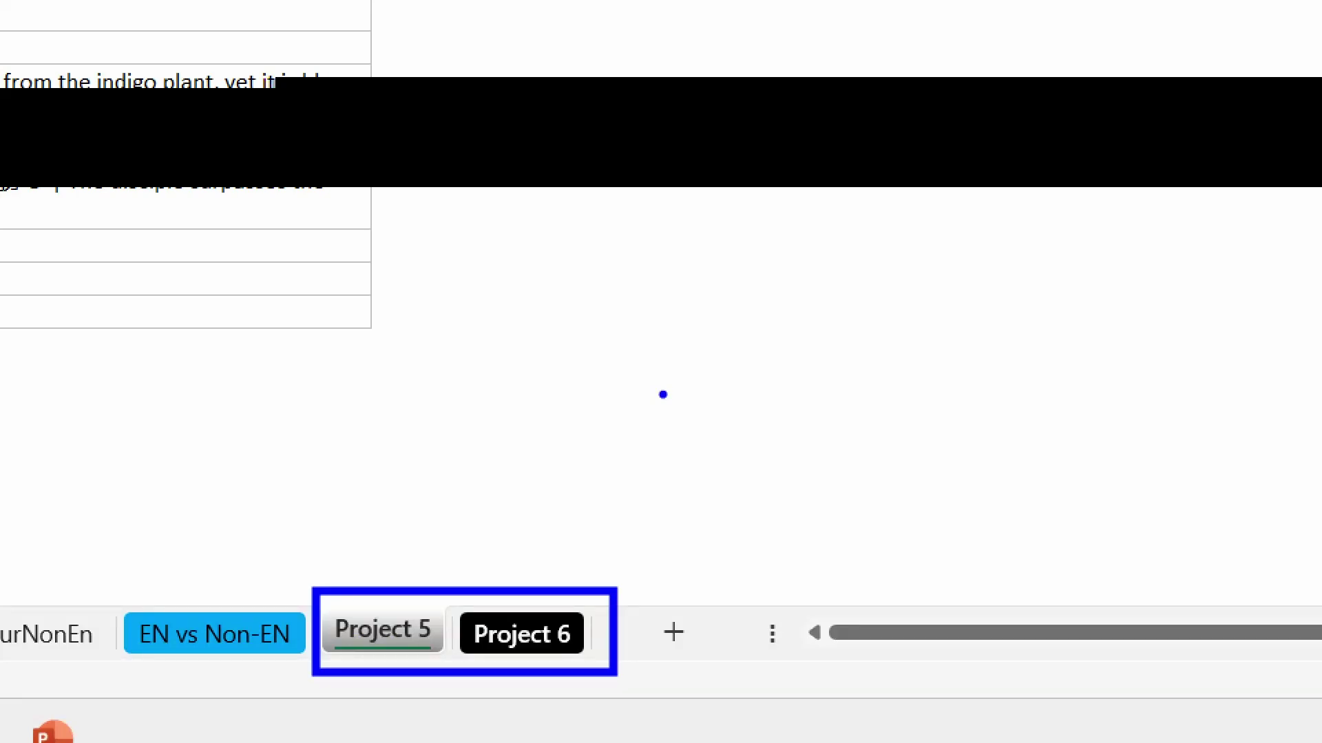
key("Escape")
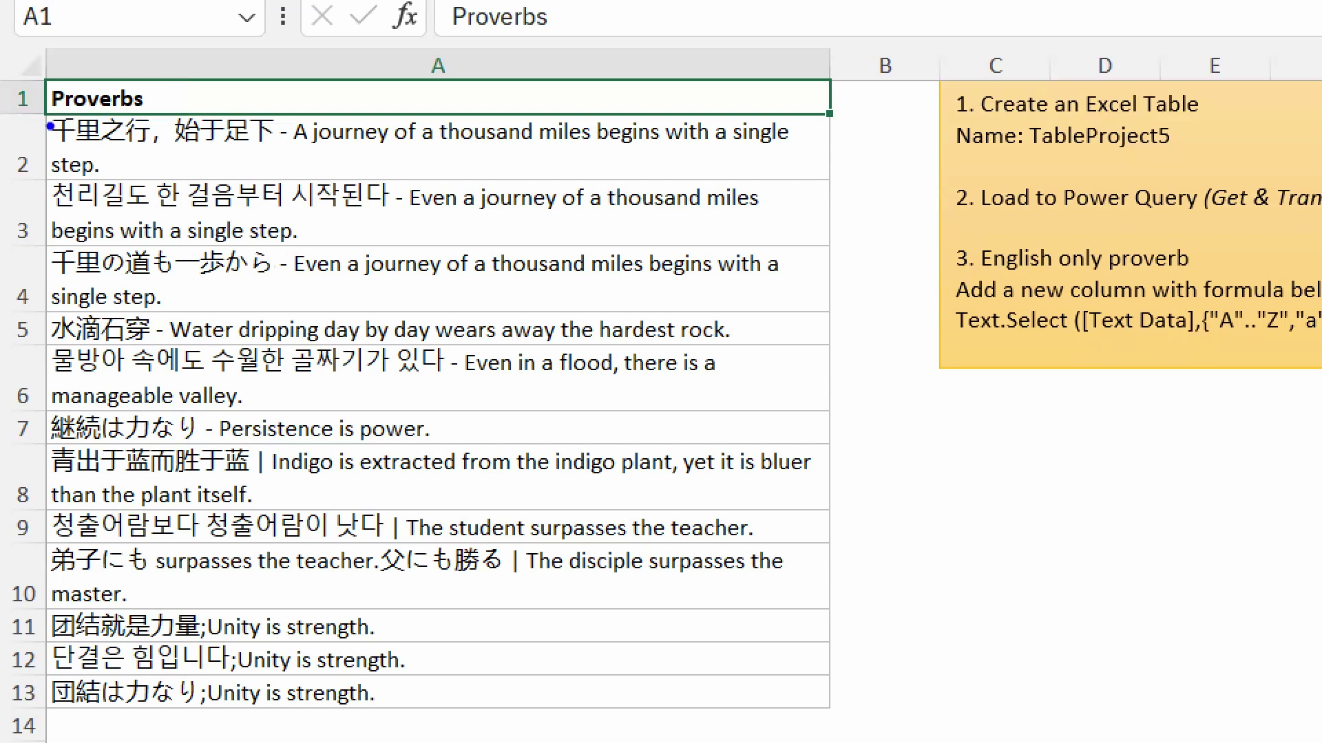
mouse_move(36, 119)
left_mouse_down()
mouse_move(782, 318)
mouse_move(846, 318)
left_mouse_up()
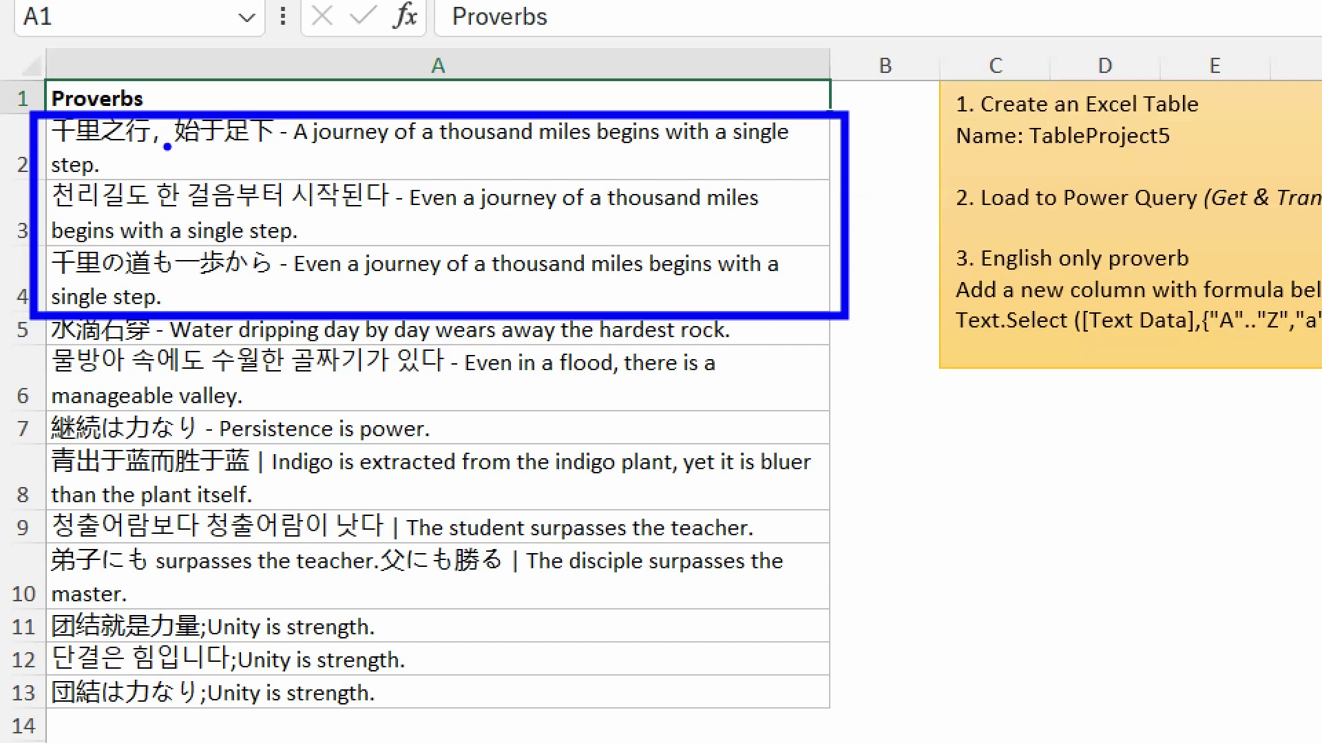
key("Escape")
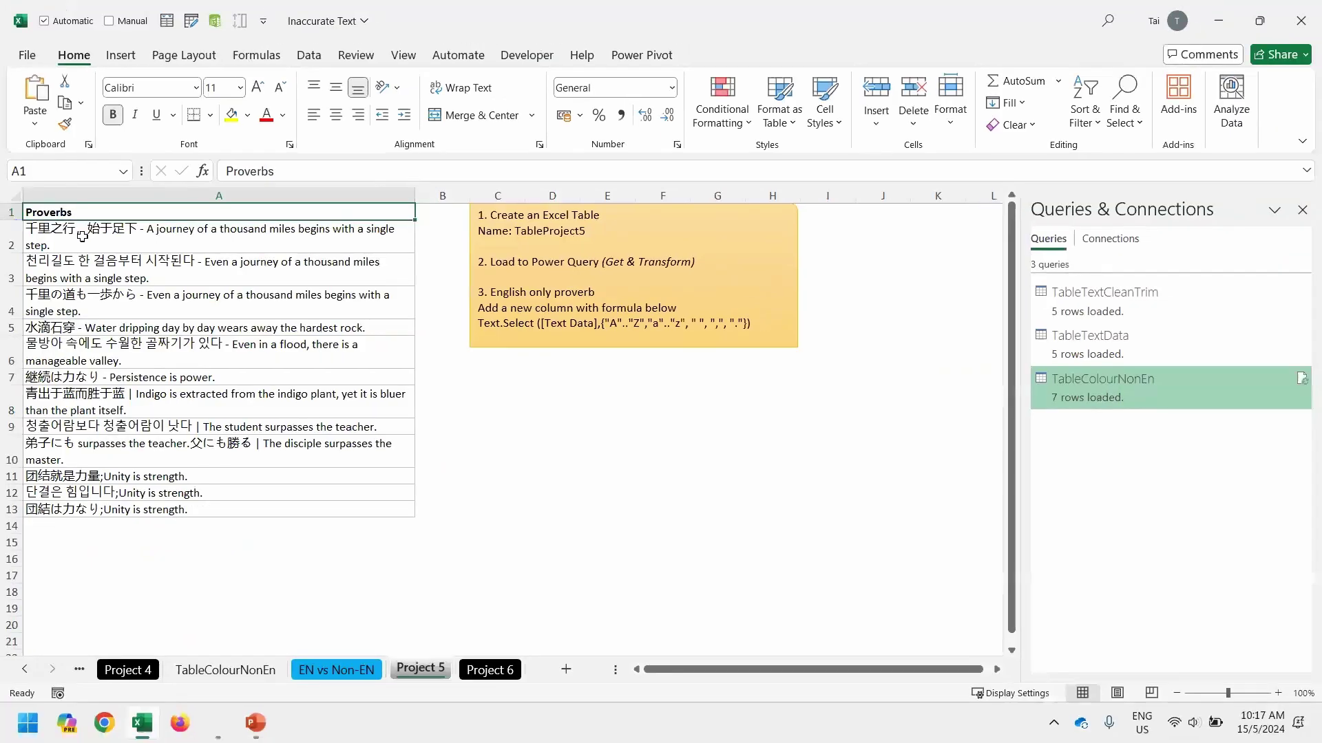